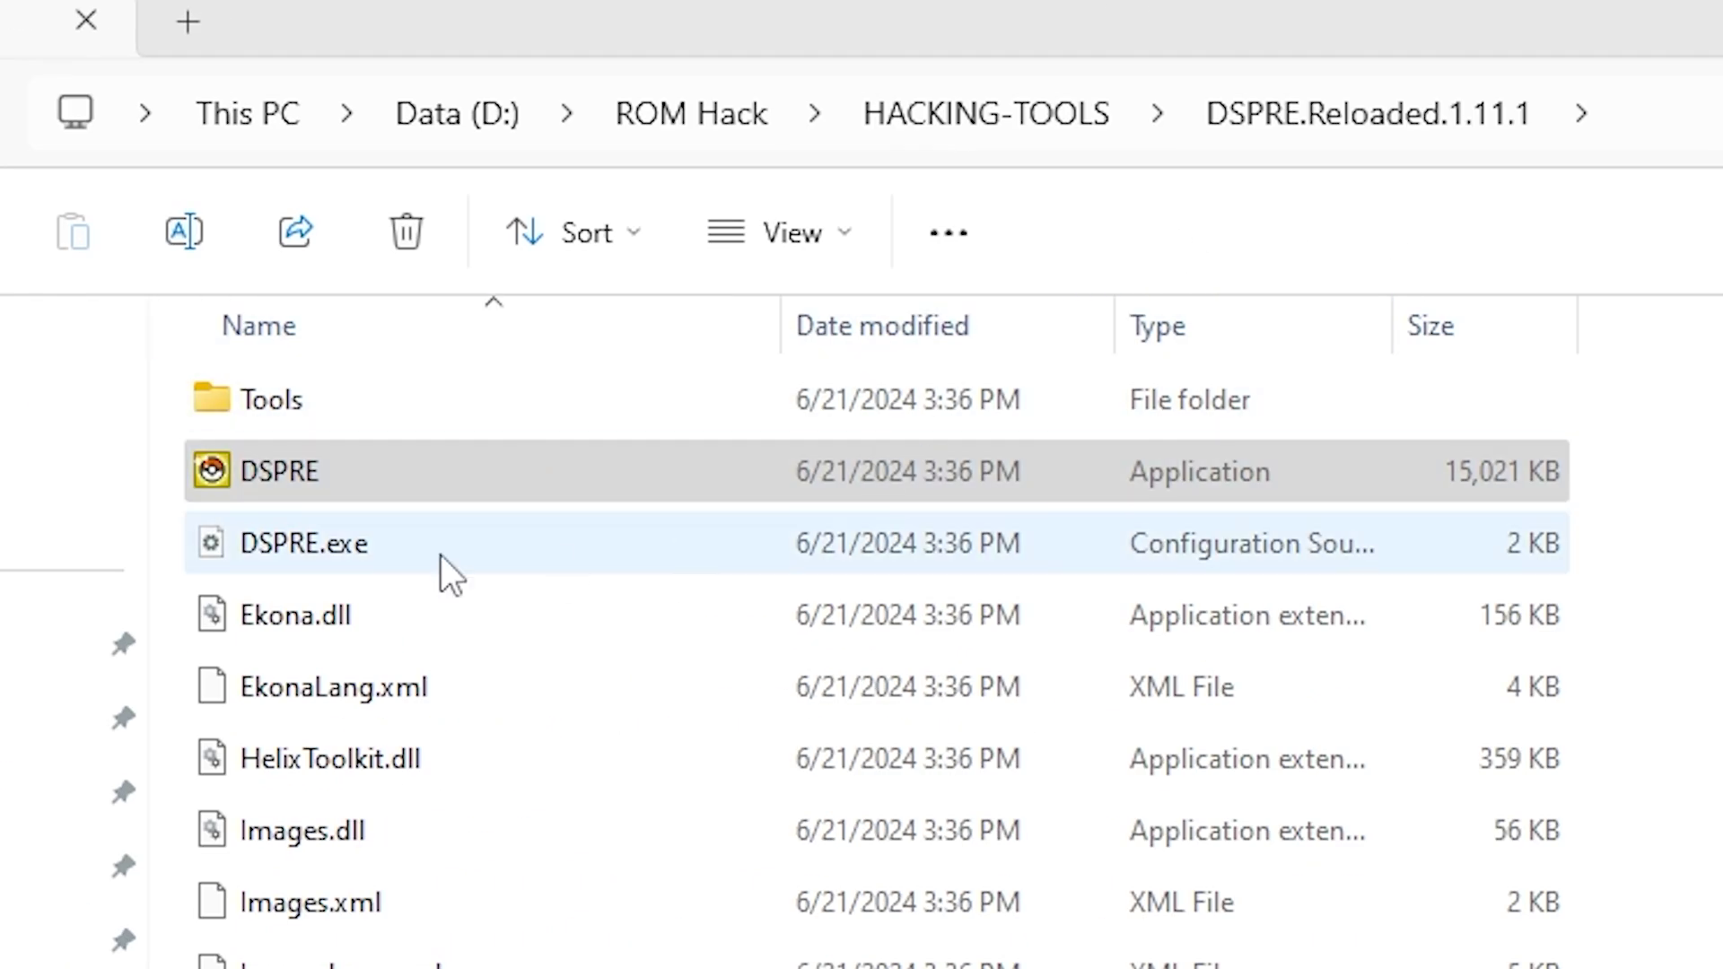
# - Launch Pokemon DS Map Studio from the Pokemon DS Map Studio-2.2.1-adastra folder inside HACKING-TOOLS
pyautogui.click(299, 477)
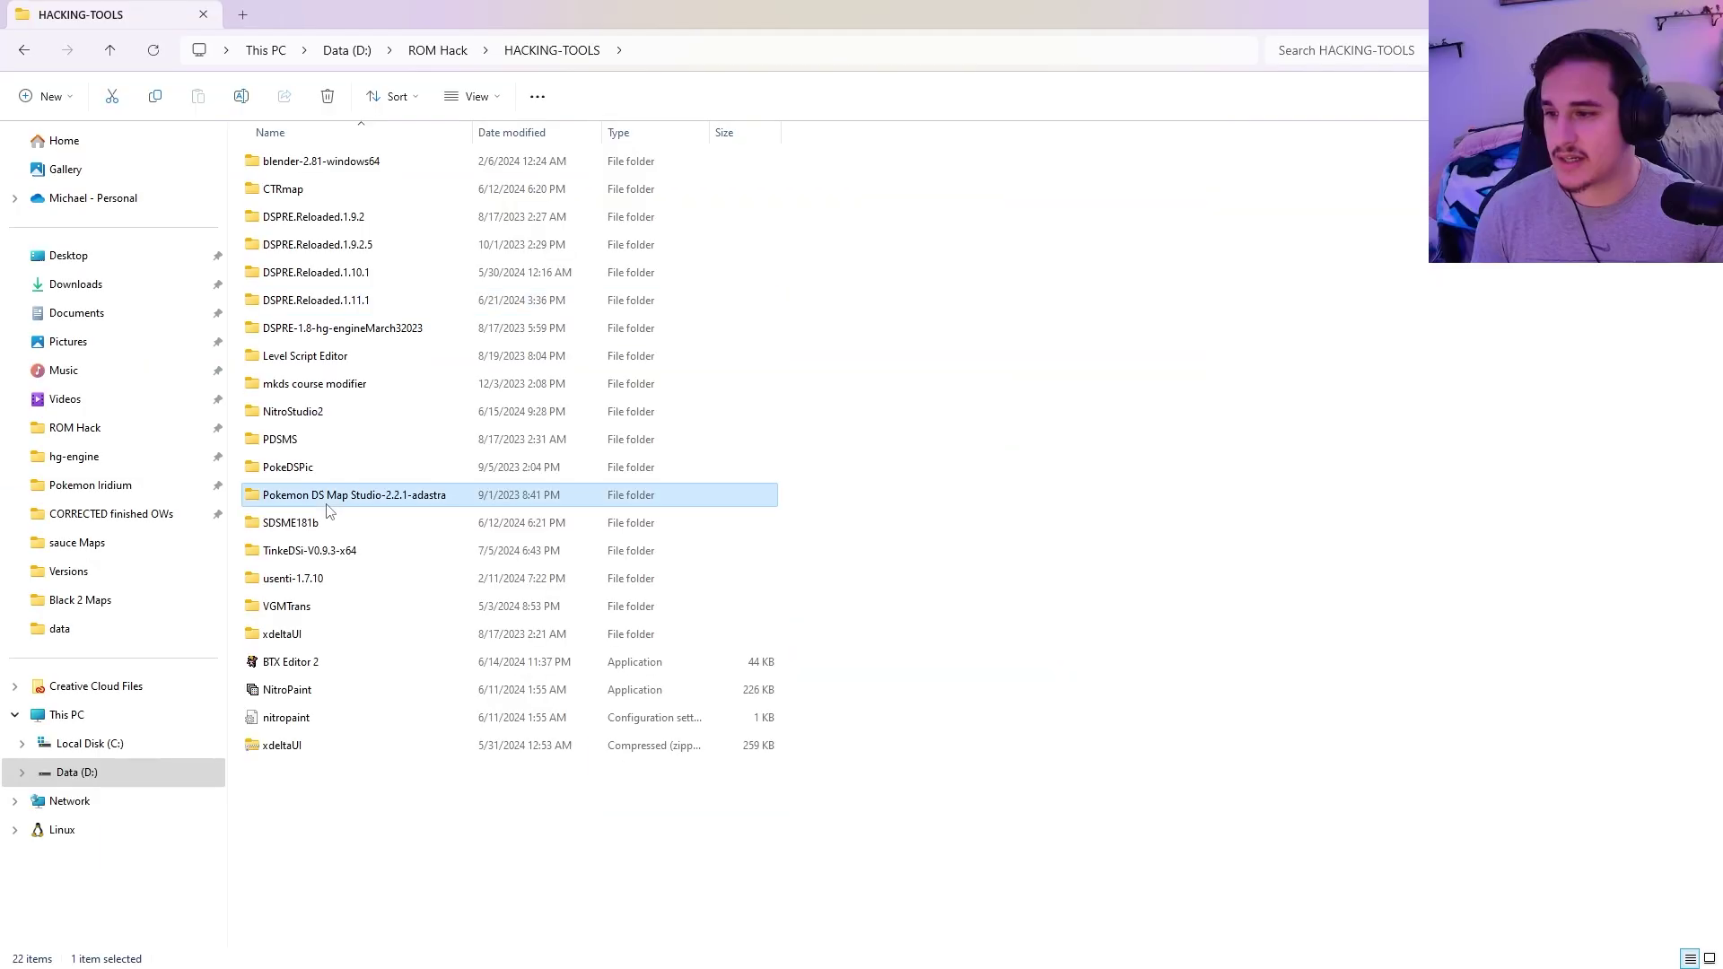
pyautogui.doubleClick(328, 502)
pyautogui.doubleClick(314, 166)
pyautogui.click(320, 218)
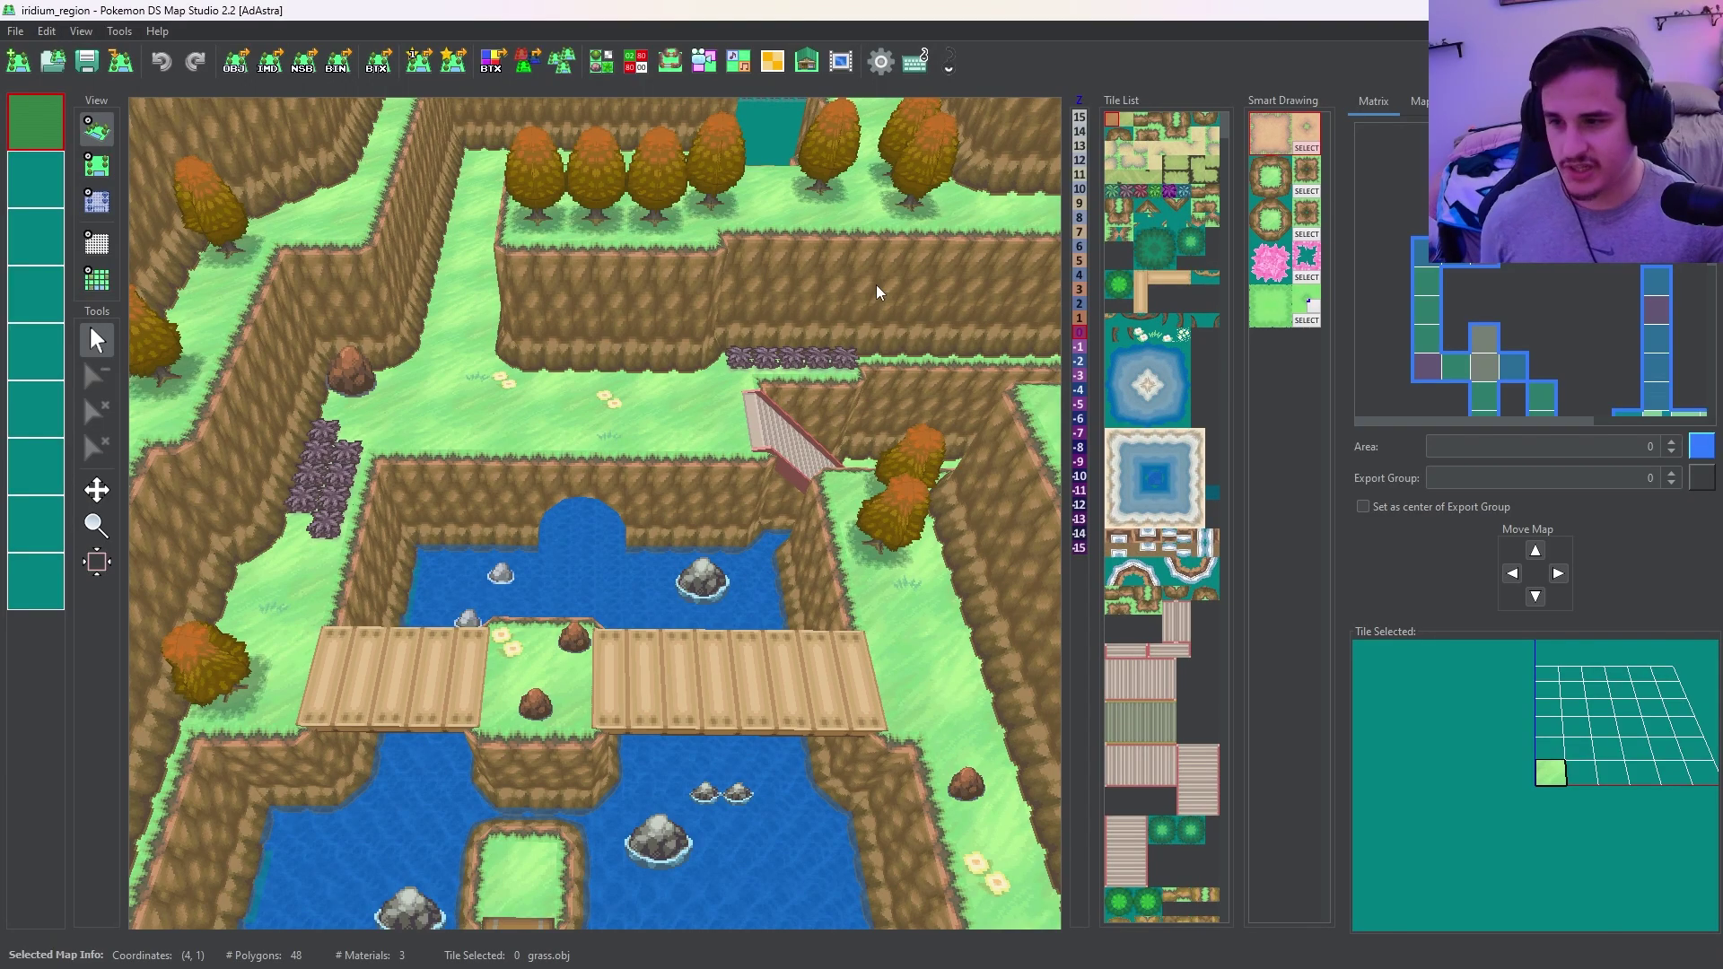
# - Examine the 3D map of iridium_region from several angles, focusing on the striped ramp and the cliffs around it
pyautogui.scroll(5, 795, 549)
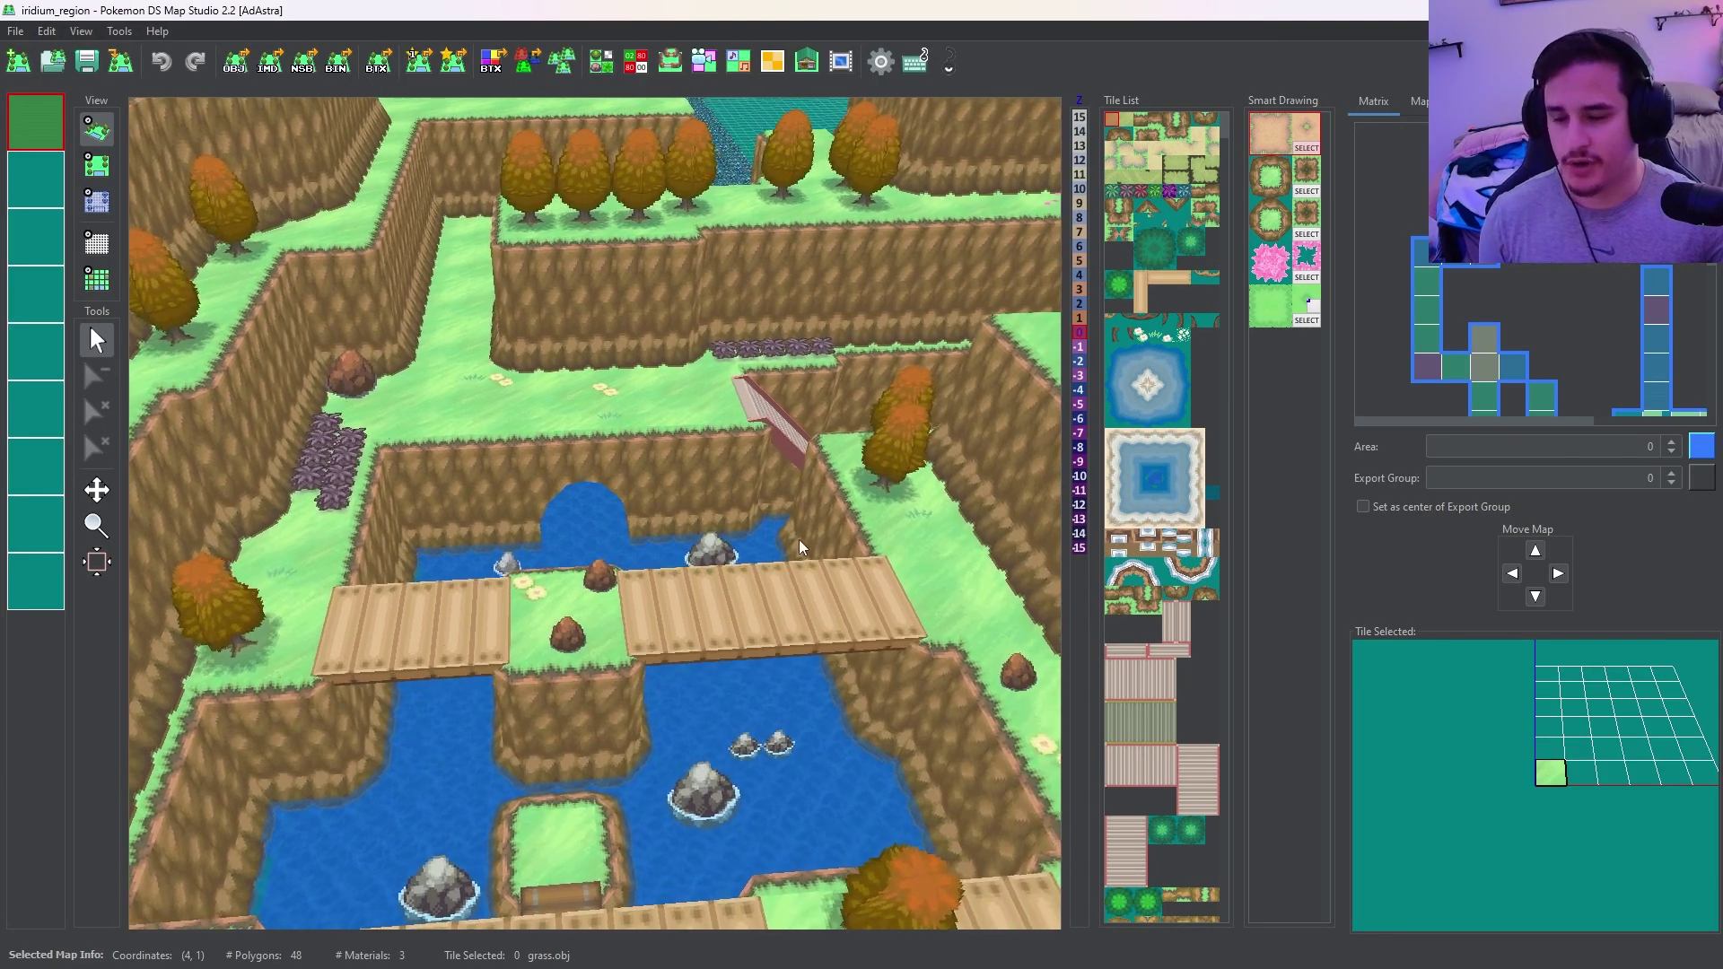
pyautogui.moveTo(795, 548); pyautogui.dragTo(750, 540)
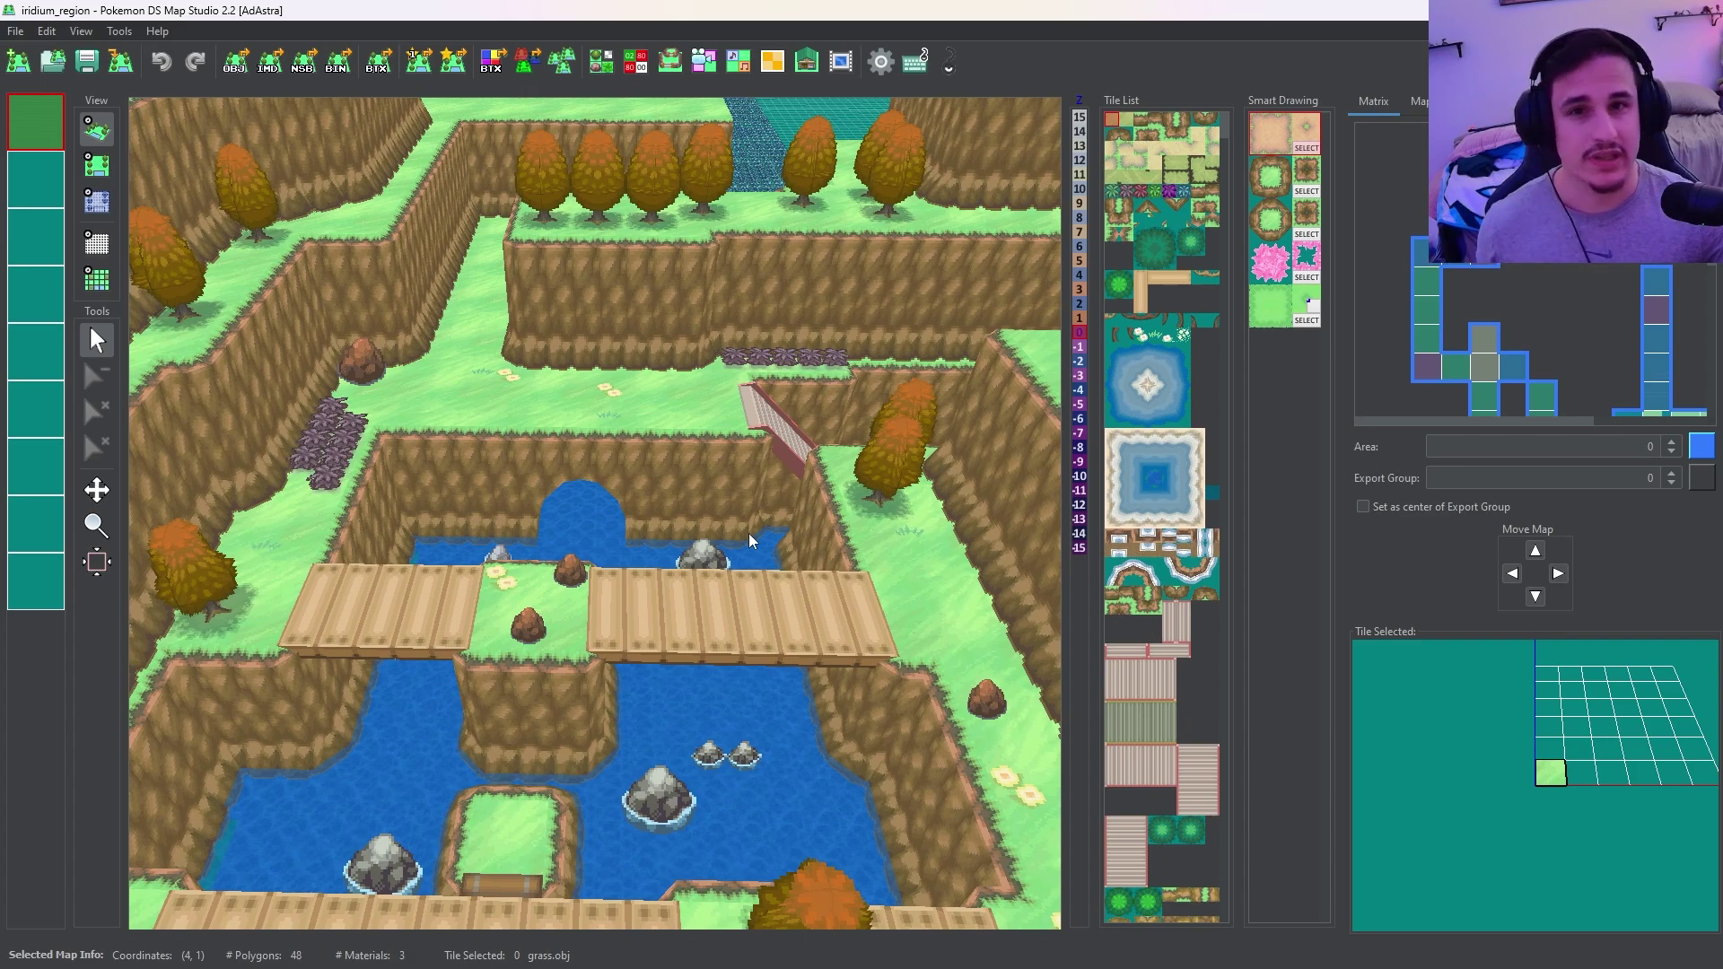
pyautogui.moveTo(750, 540); pyautogui.dragTo(766, 528)
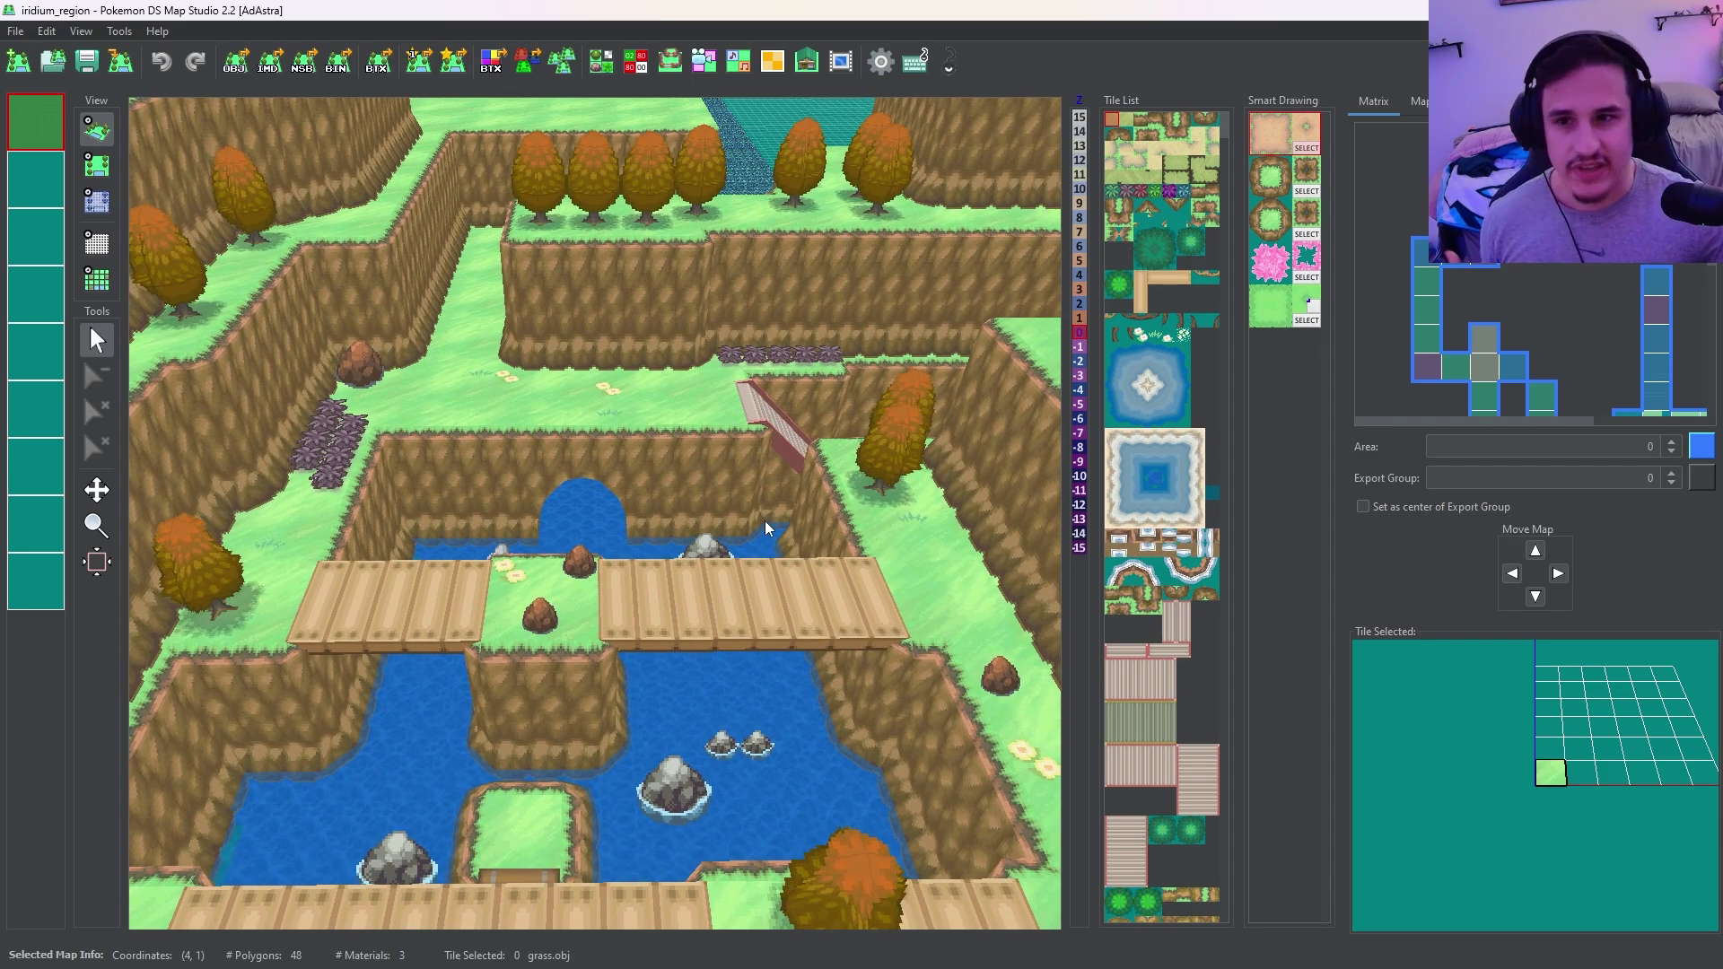
pyautogui.moveTo(767, 527); pyautogui.dragTo(679, 412)
pyautogui.scroll(3, 671, 436)
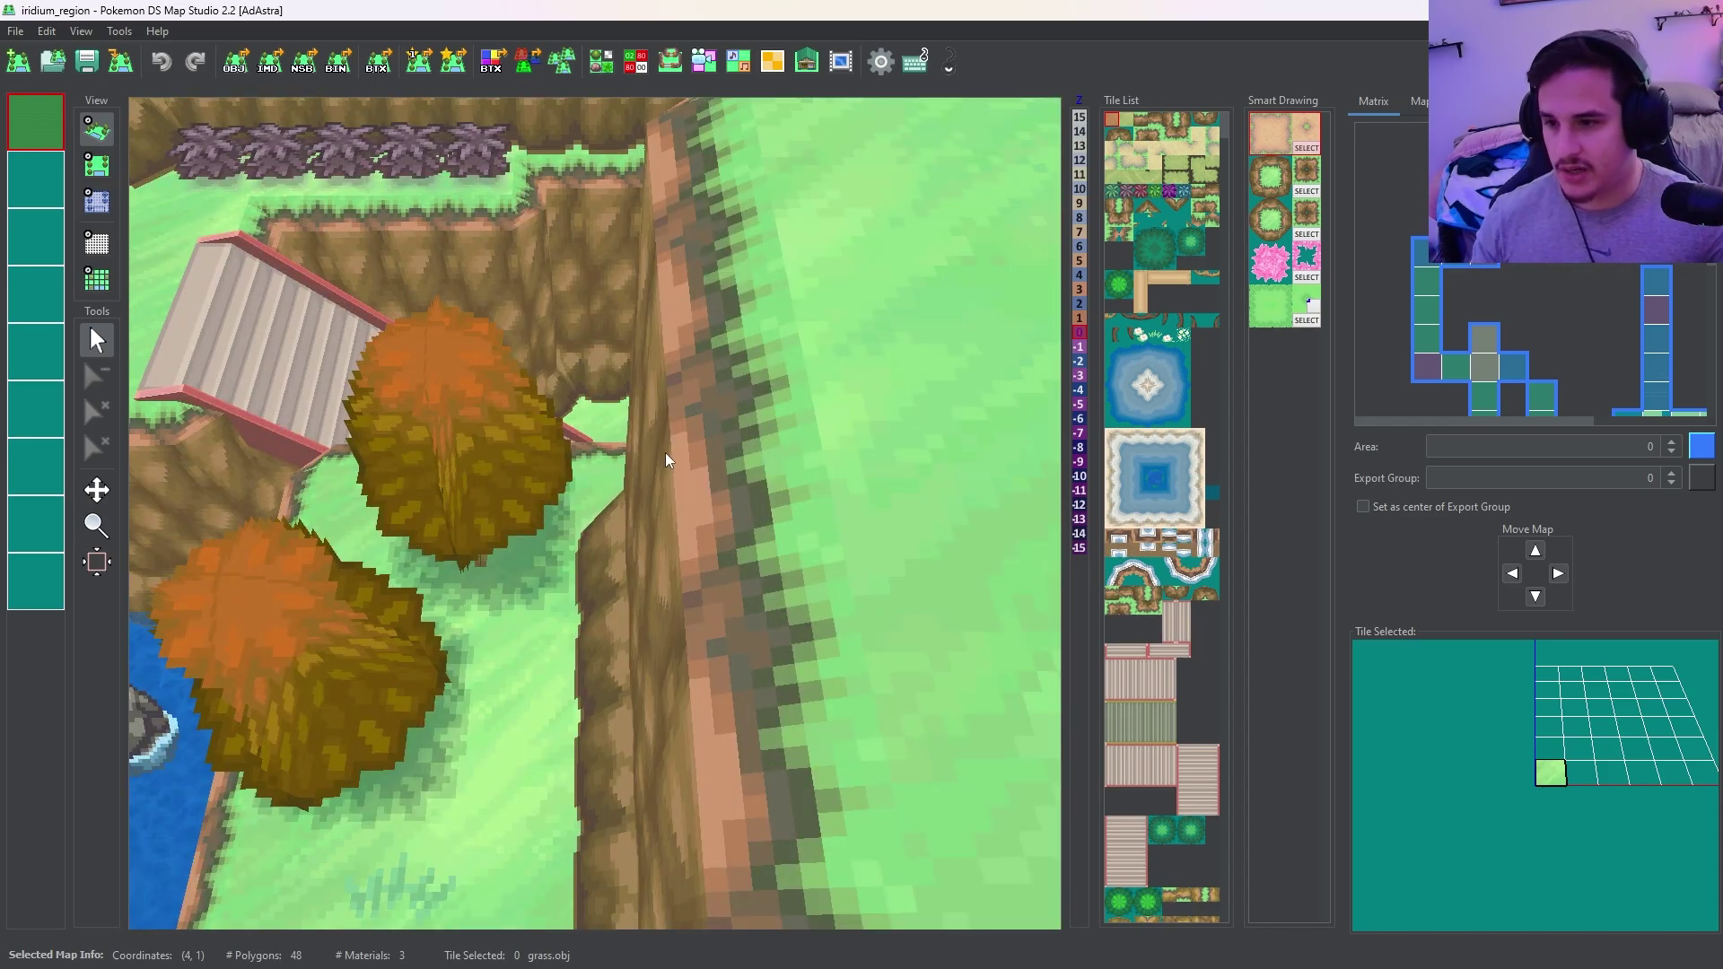
pyautogui.moveTo(687, 452); pyautogui.dragTo(655, 562)
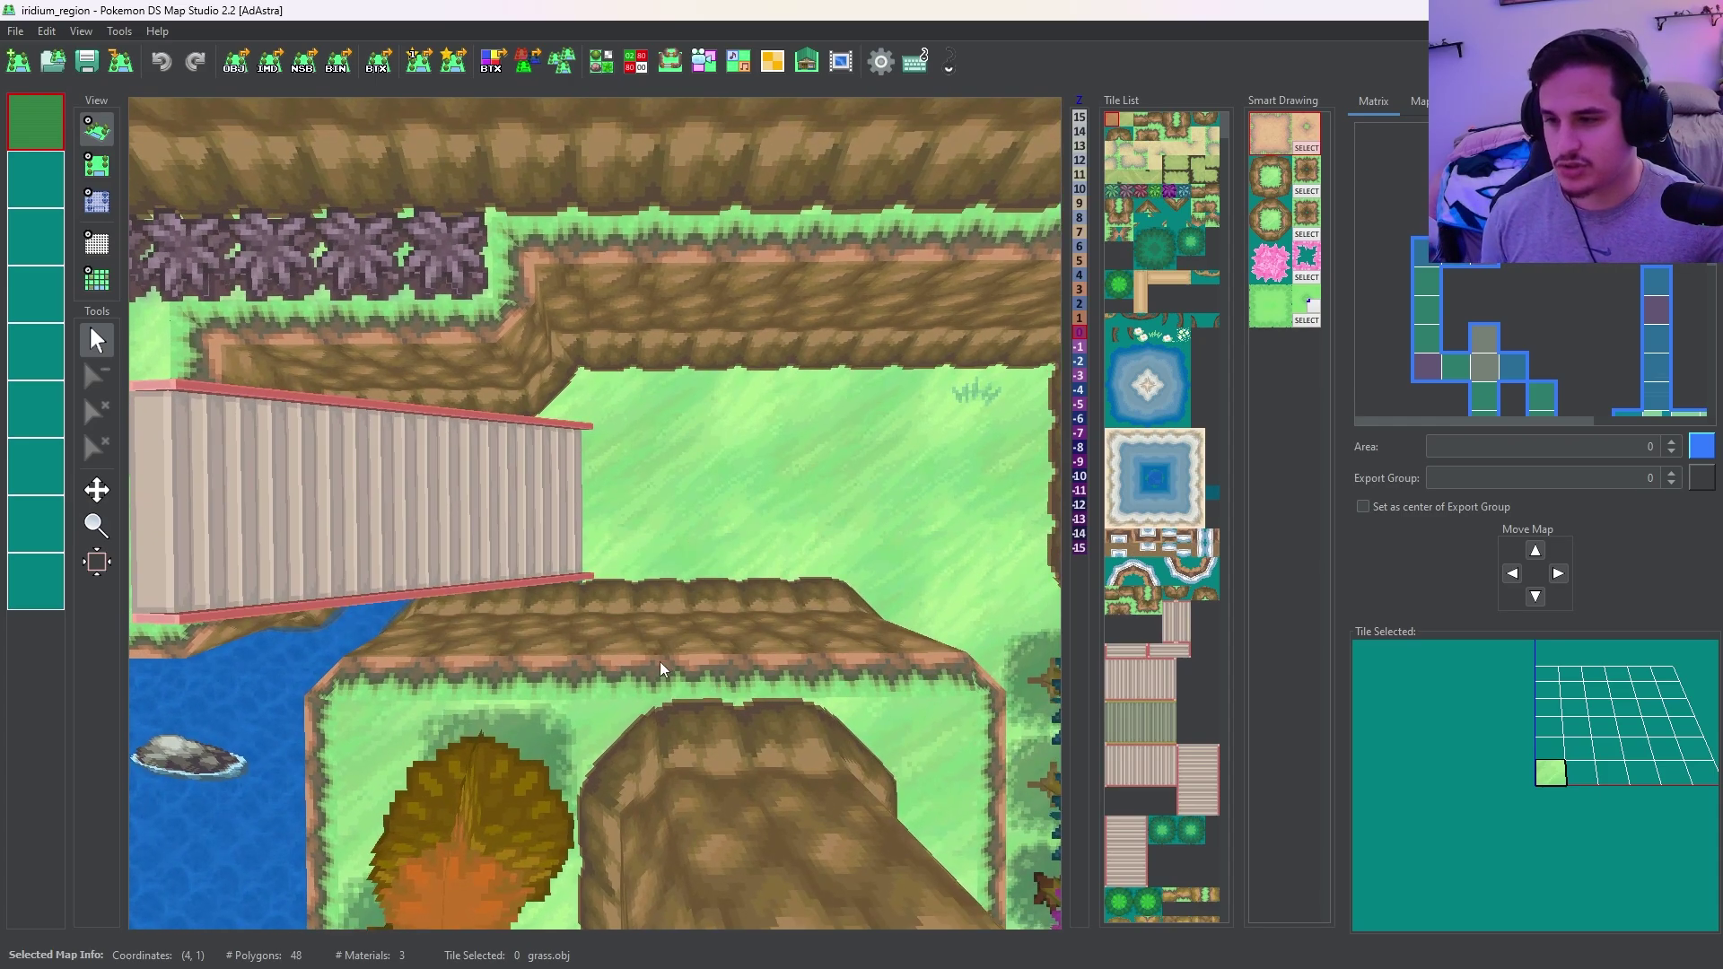
pyautogui.scroll(3, 655, 561)
pyautogui.scroll(-5, 655, 561)
pyautogui.moveTo(655, 562); pyautogui.dragTo(646, 350)
pyautogui.scroll(2, 642, 337)
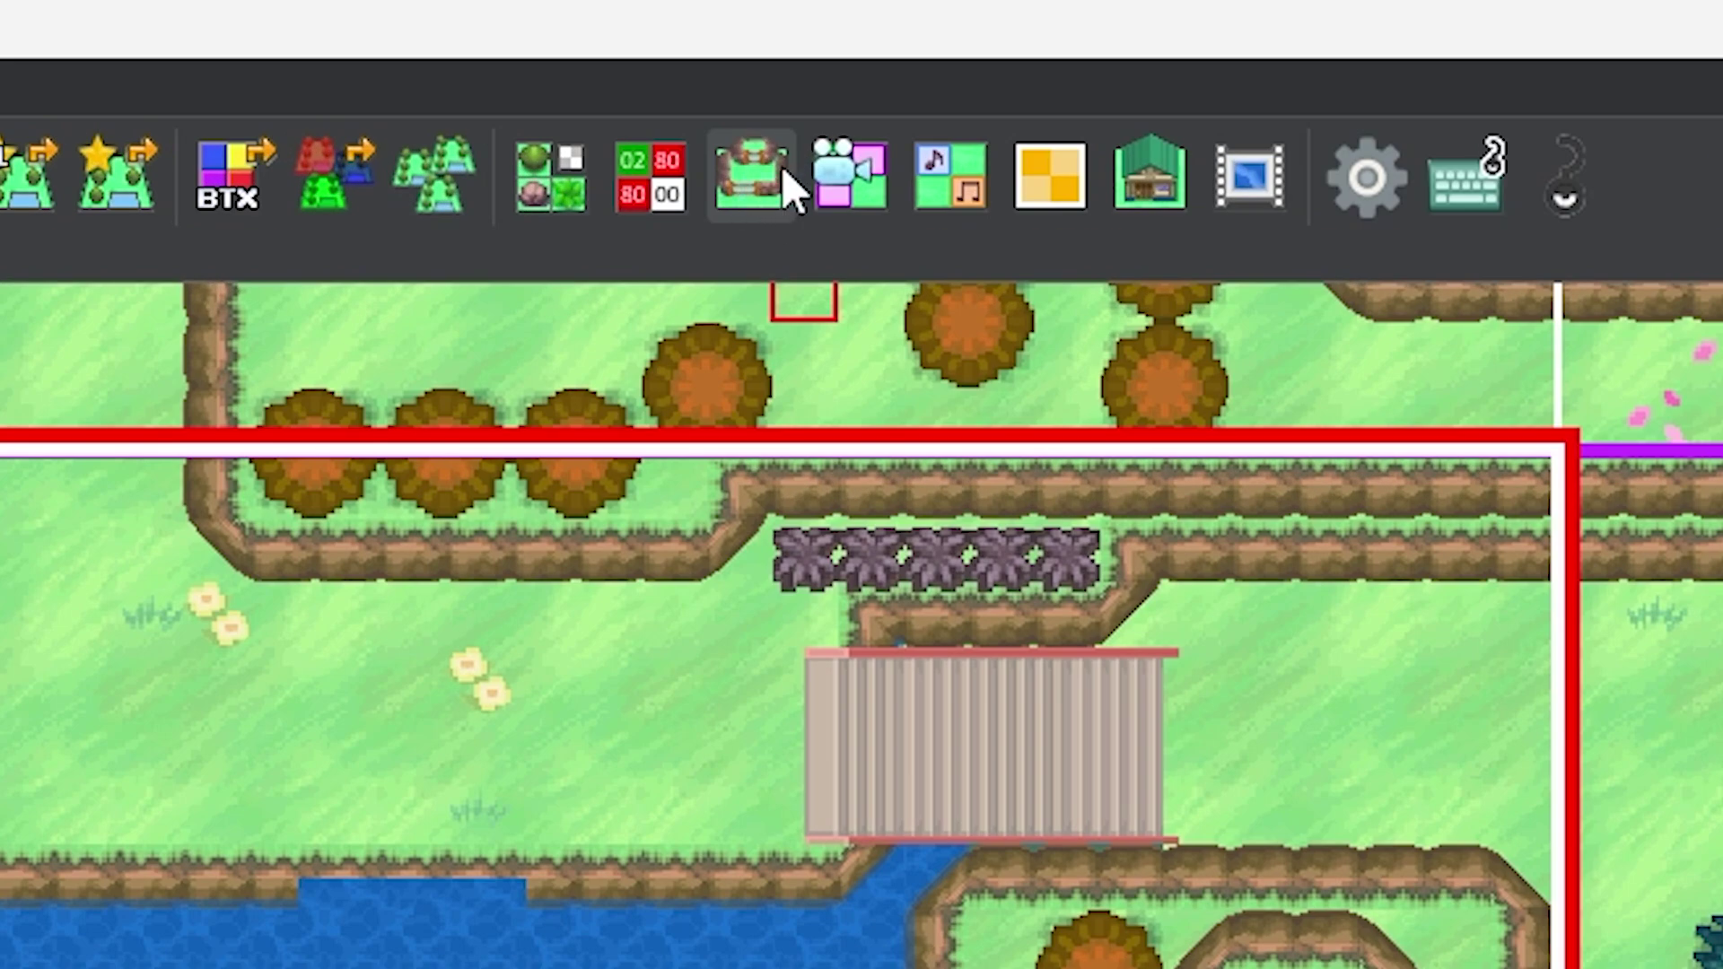
# - Open the BDHCAM Editor for the map with the lake and wooden bridges
pyautogui.click(763, 211)
pyautogui.moveTo(425, 554); pyautogui.dragTo(361, 484)
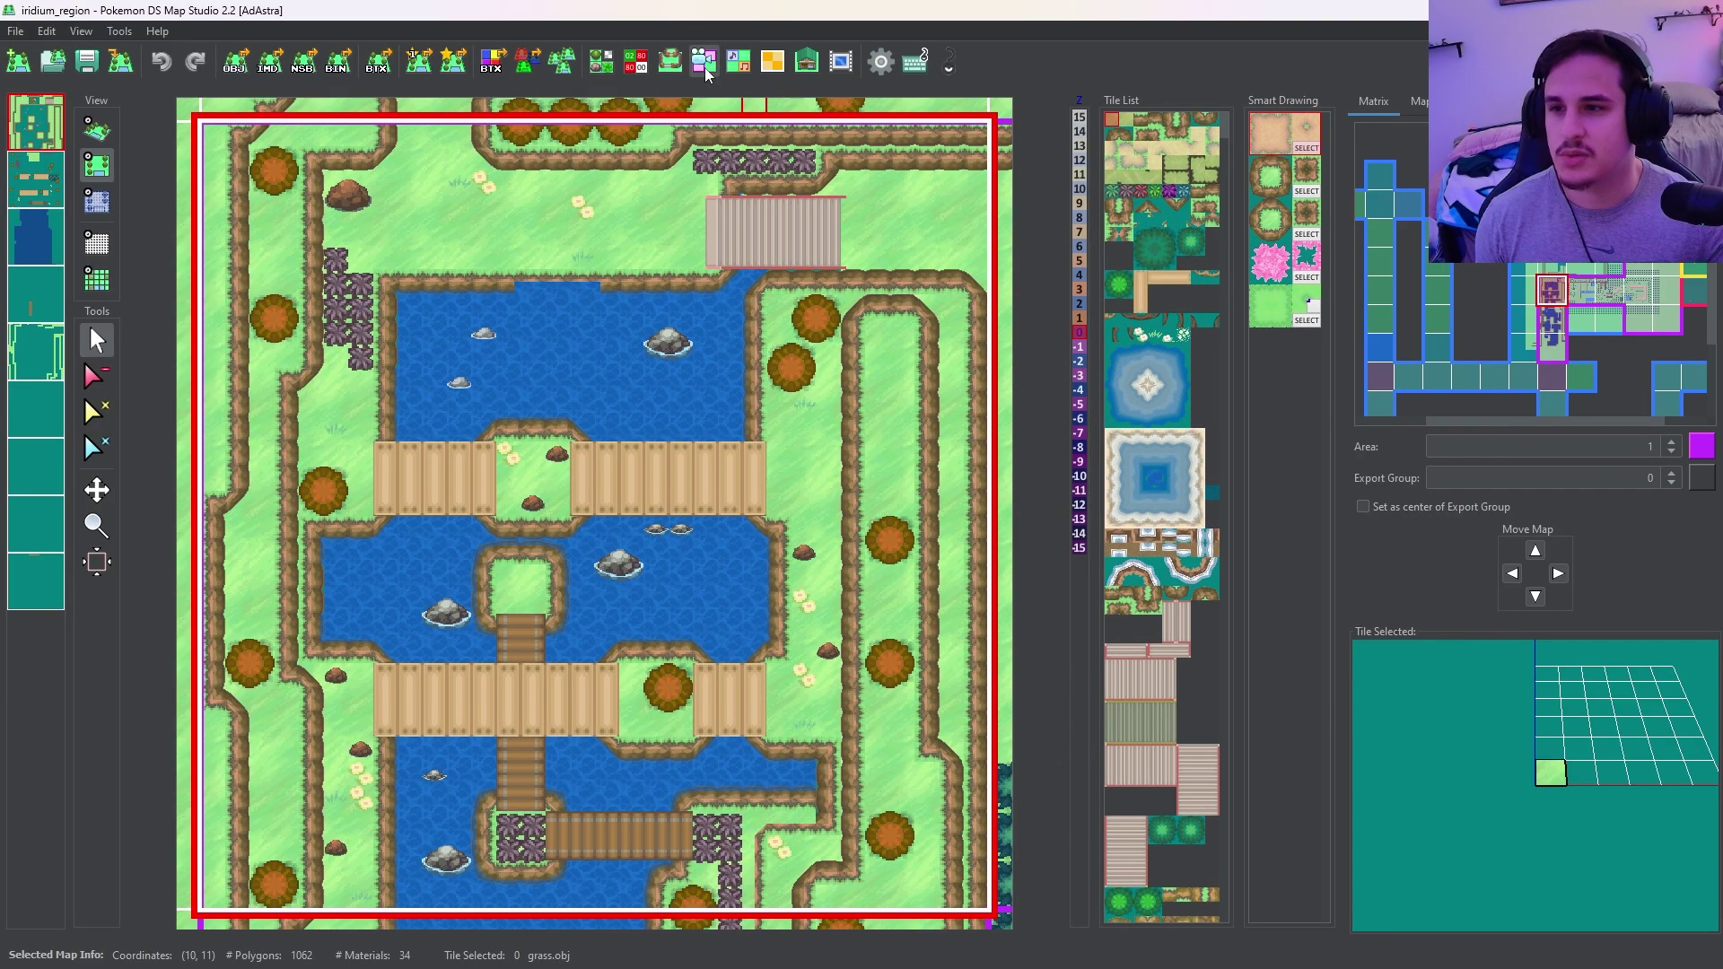
pyautogui.click(705, 67)
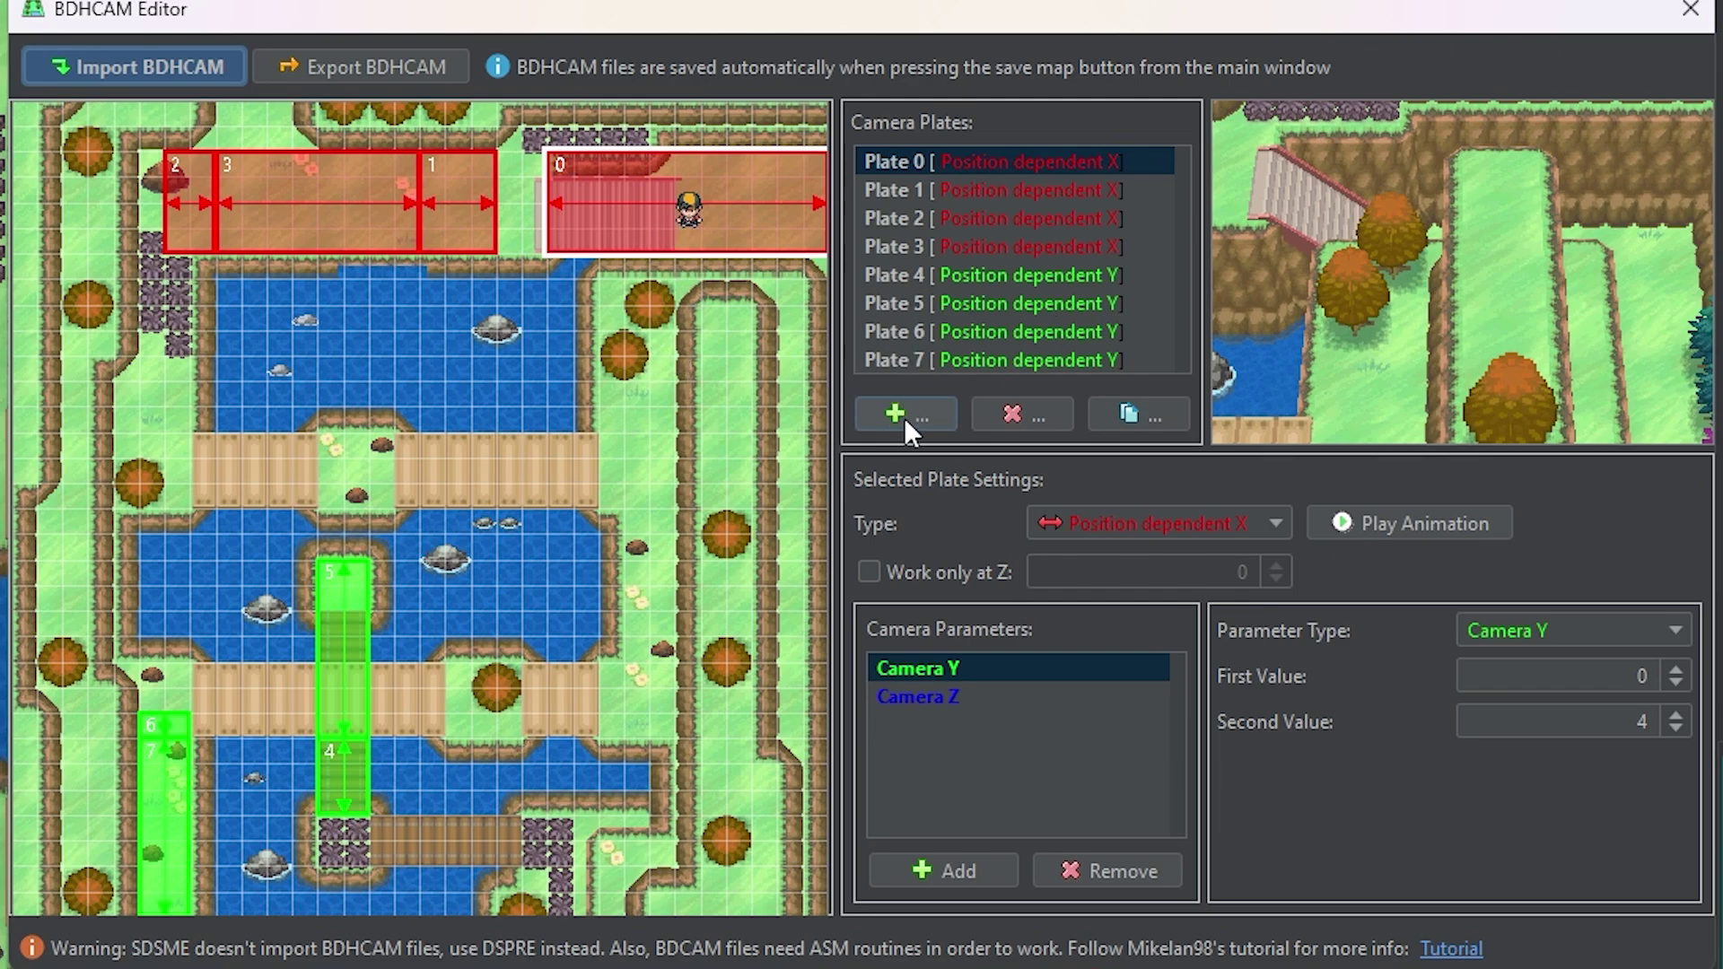
# - Look through the camera plates from Plate 0 to Plate 7 and view Plate 0's Camera Y and Camera Z parameters
pyautogui.moveTo(950, 154); pyautogui.dragTo(926, 368)
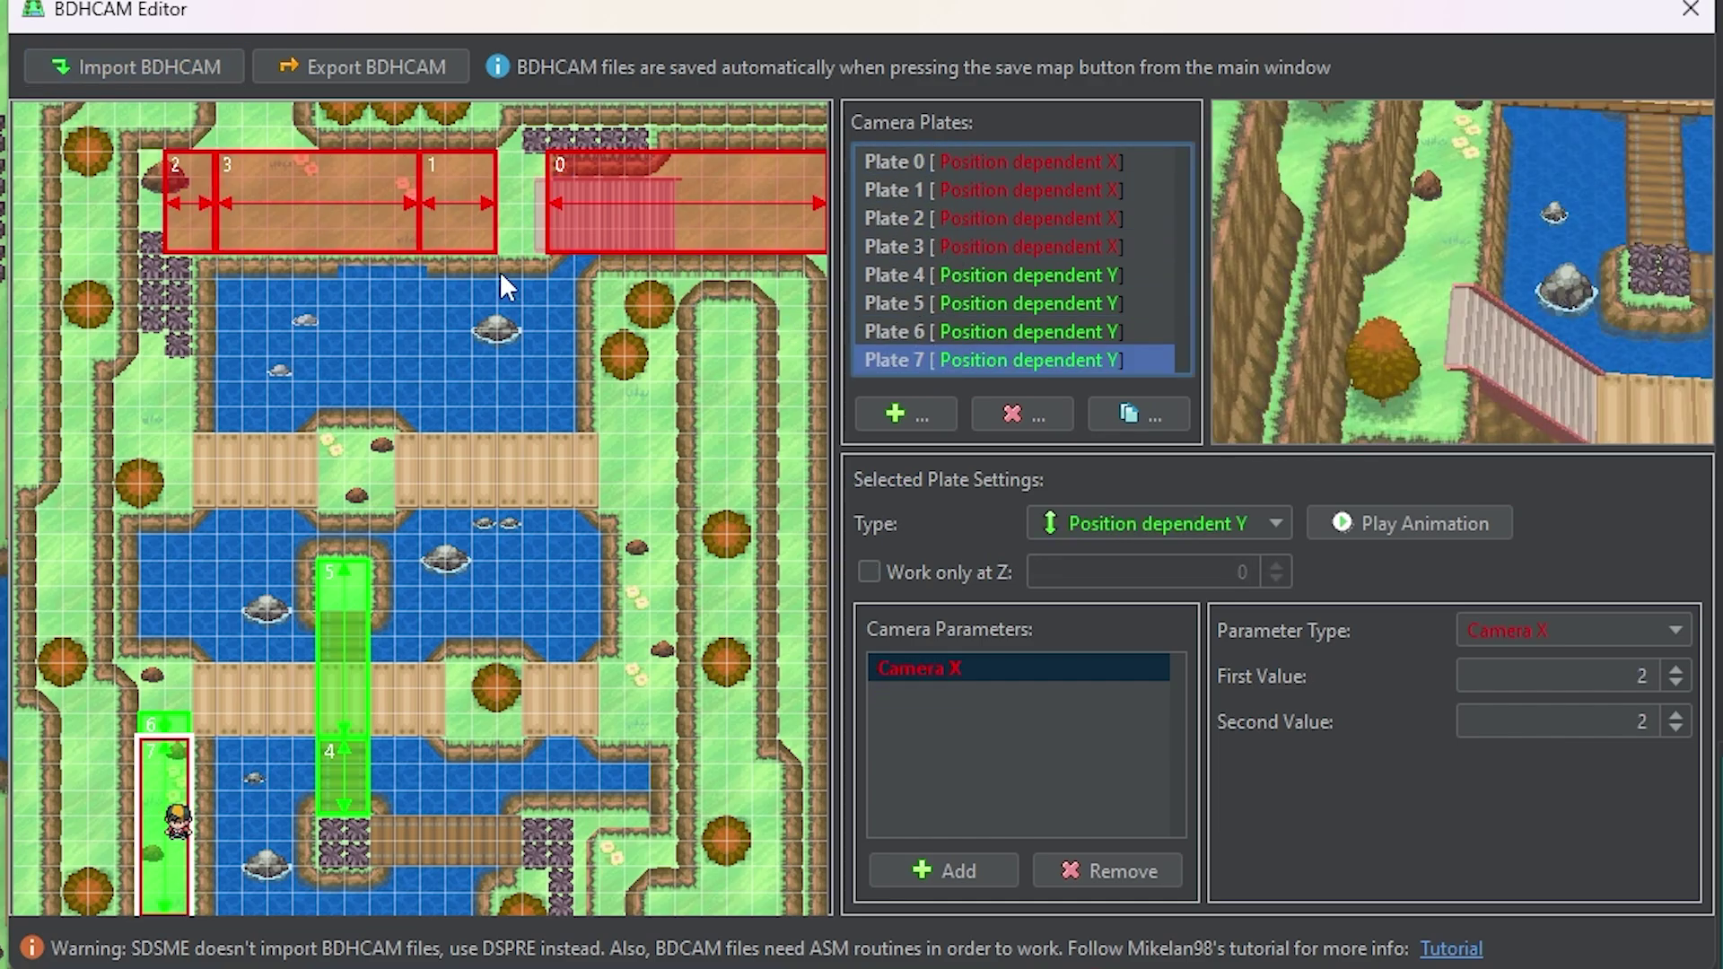
pyautogui.moveTo(665, 203)
pyautogui.mouseDown()
pyautogui.moveTo(709, 215)
pyautogui.moveTo(718, 269)
pyautogui.moveTo(733, 208)
pyautogui.mouseUp()
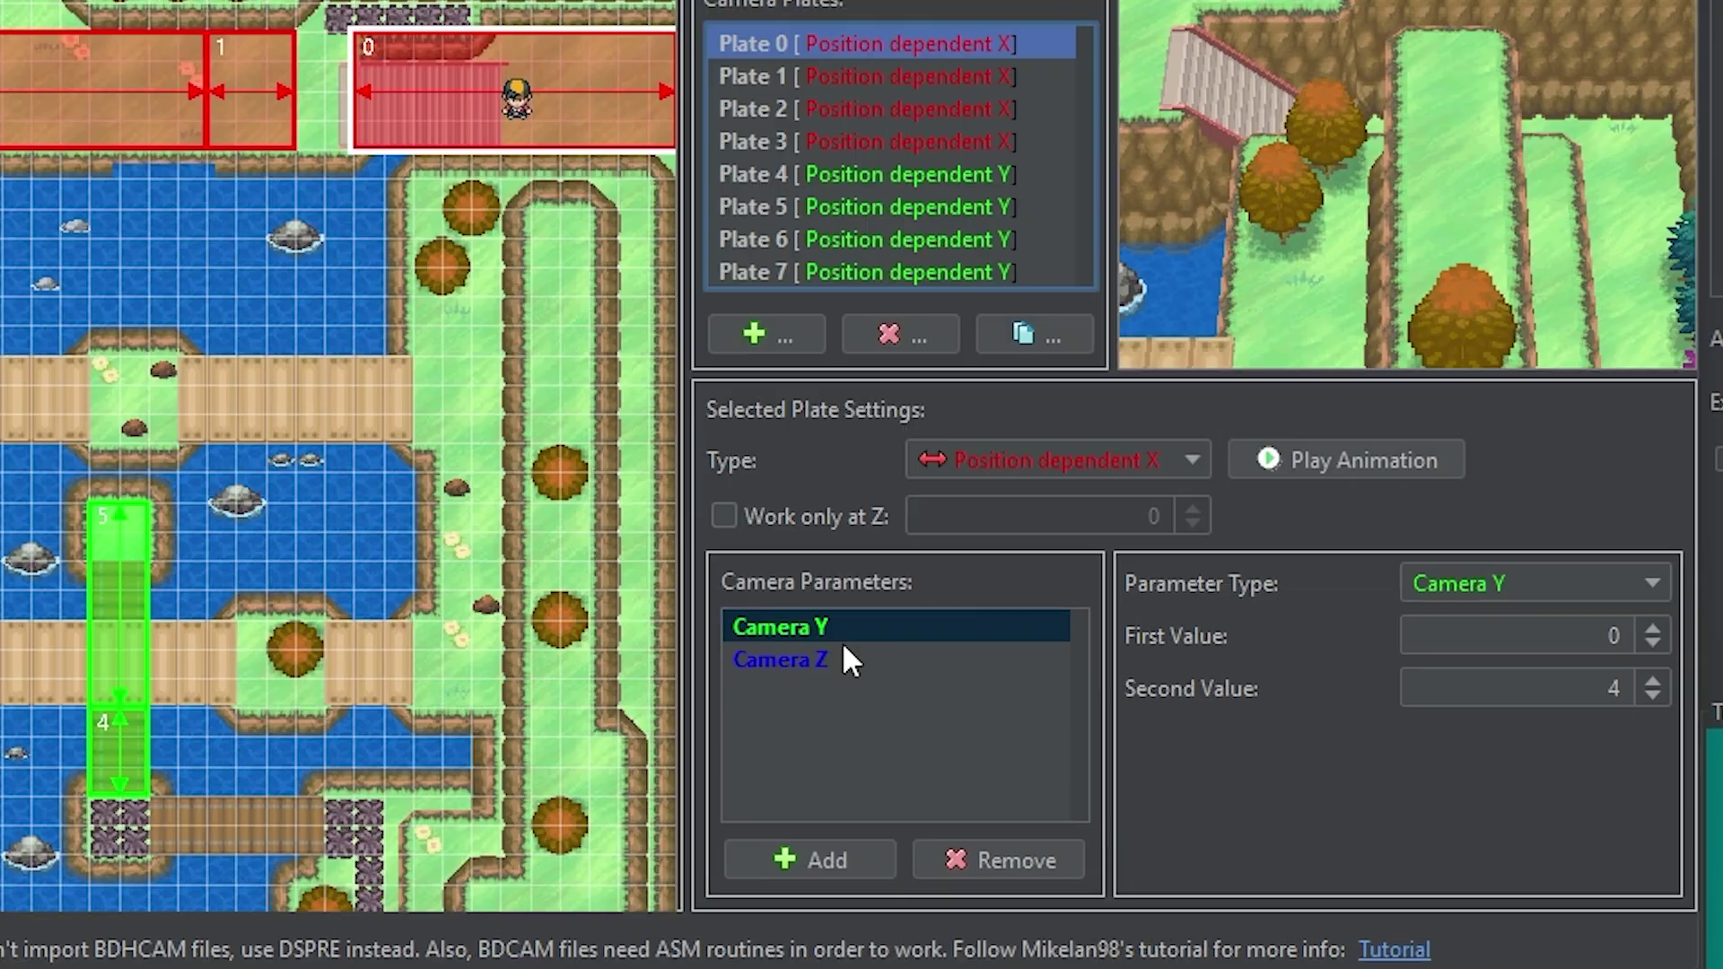
pyautogui.click(970, 691)
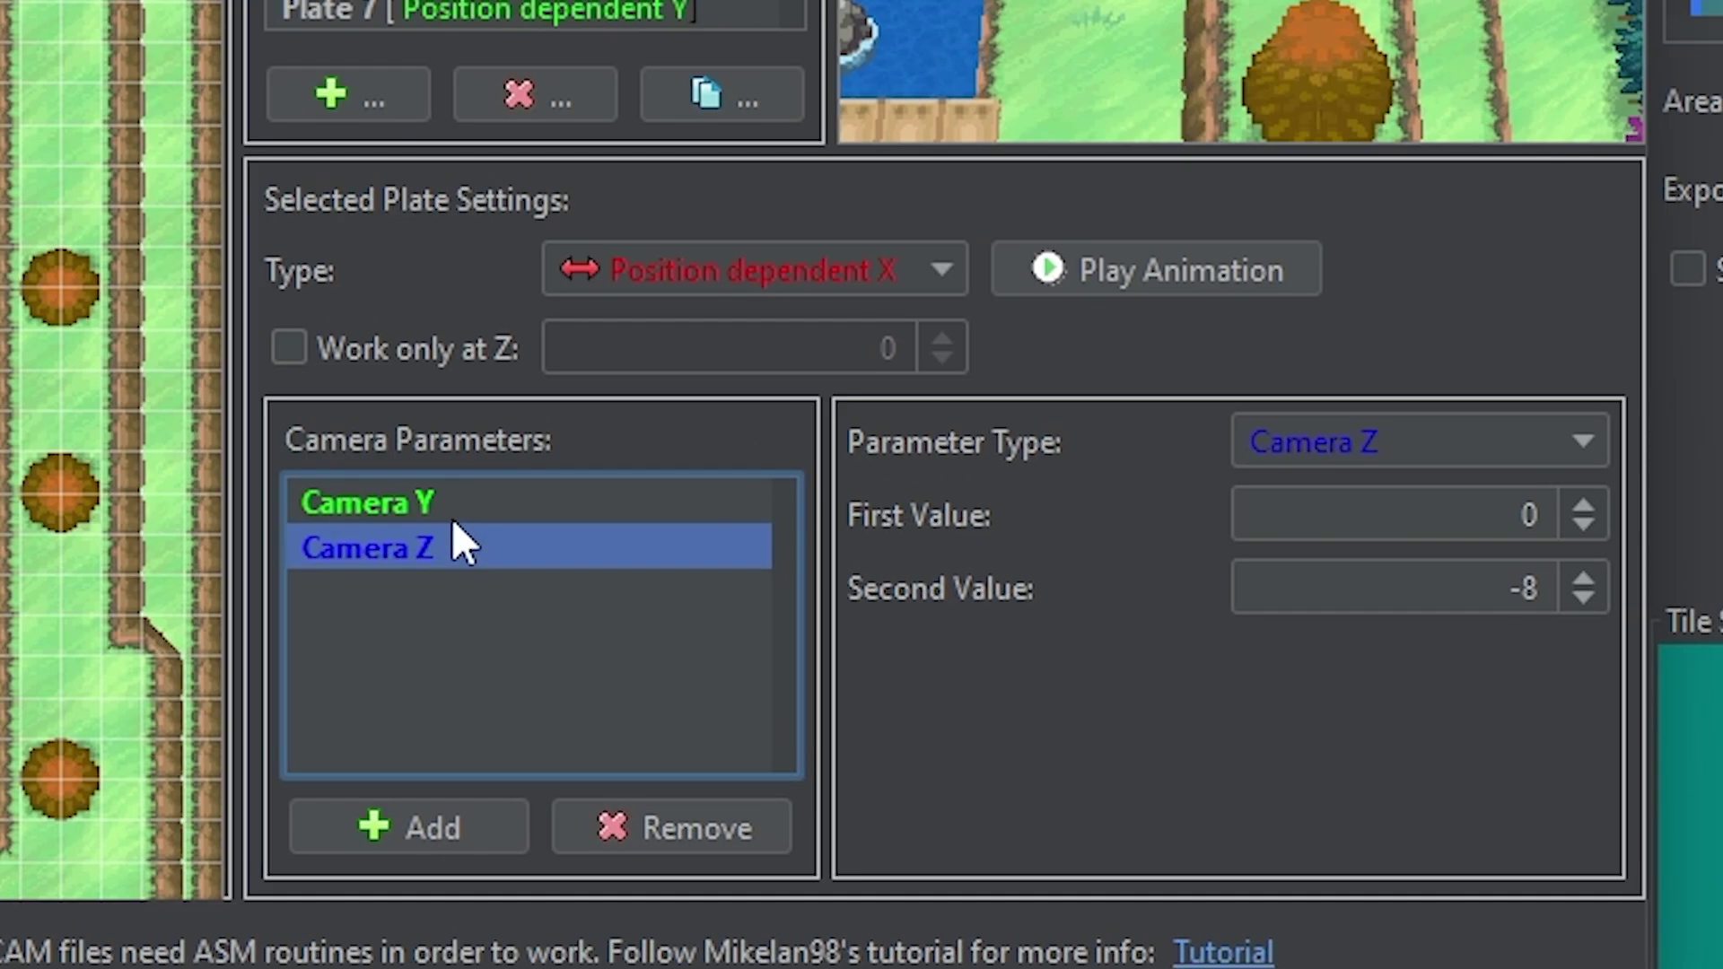
pyautogui.click(538, 14)
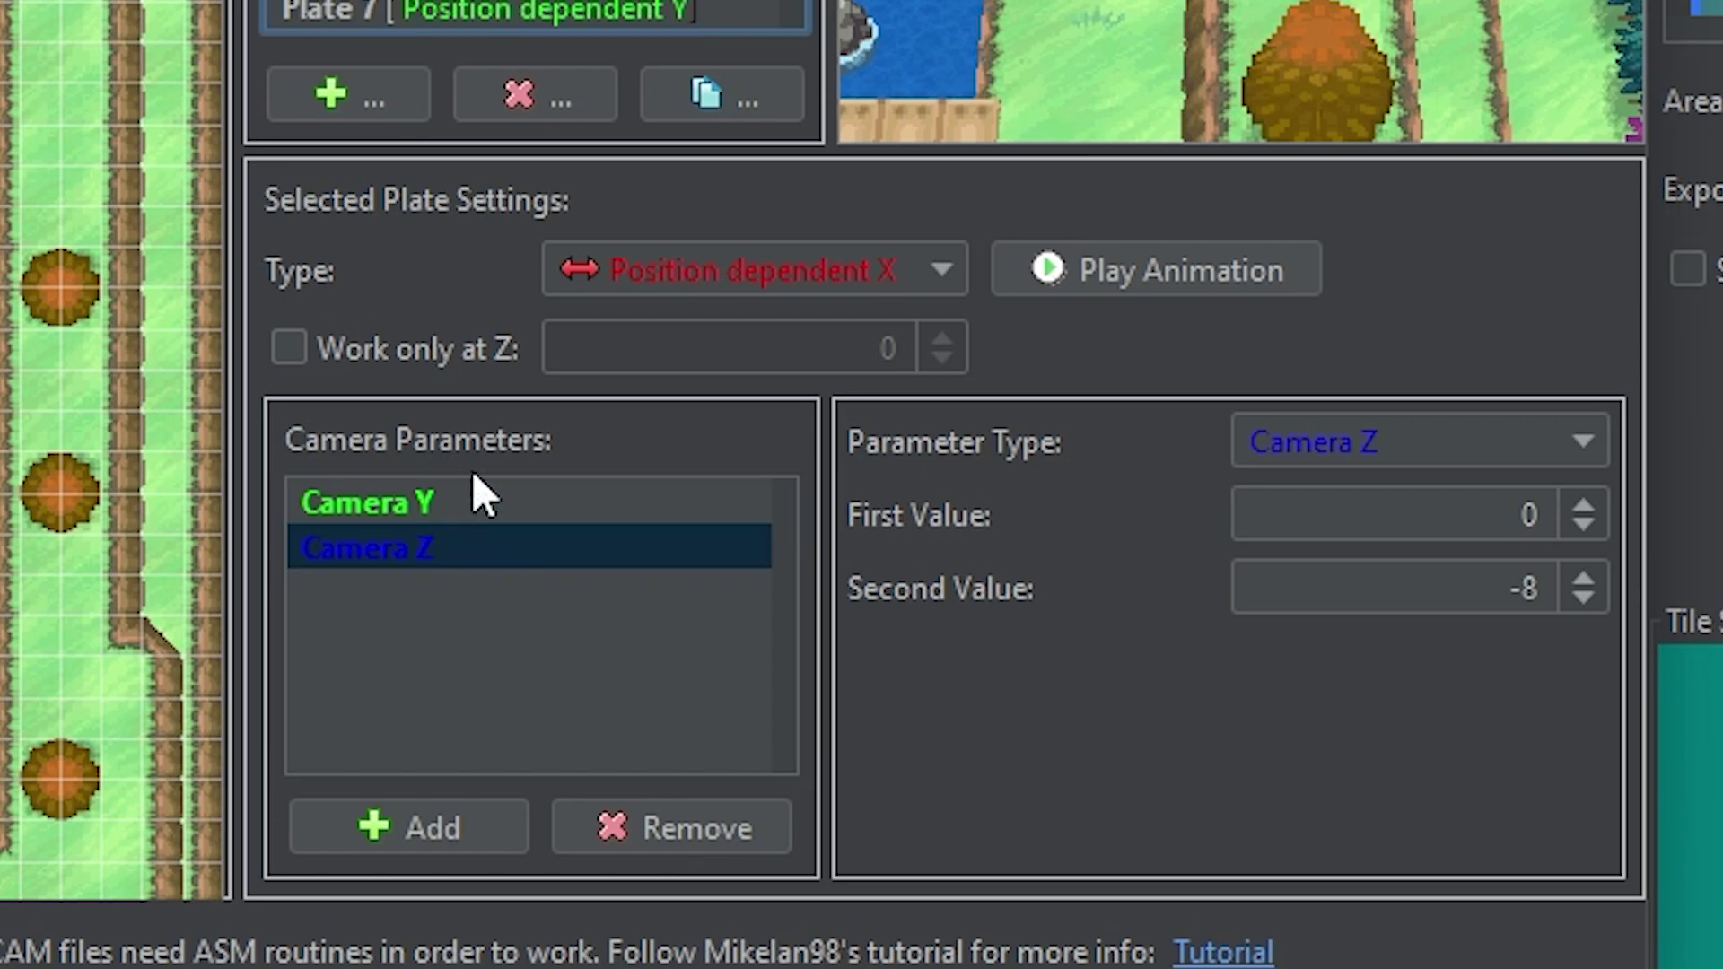
pyautogui.click(429, 507)
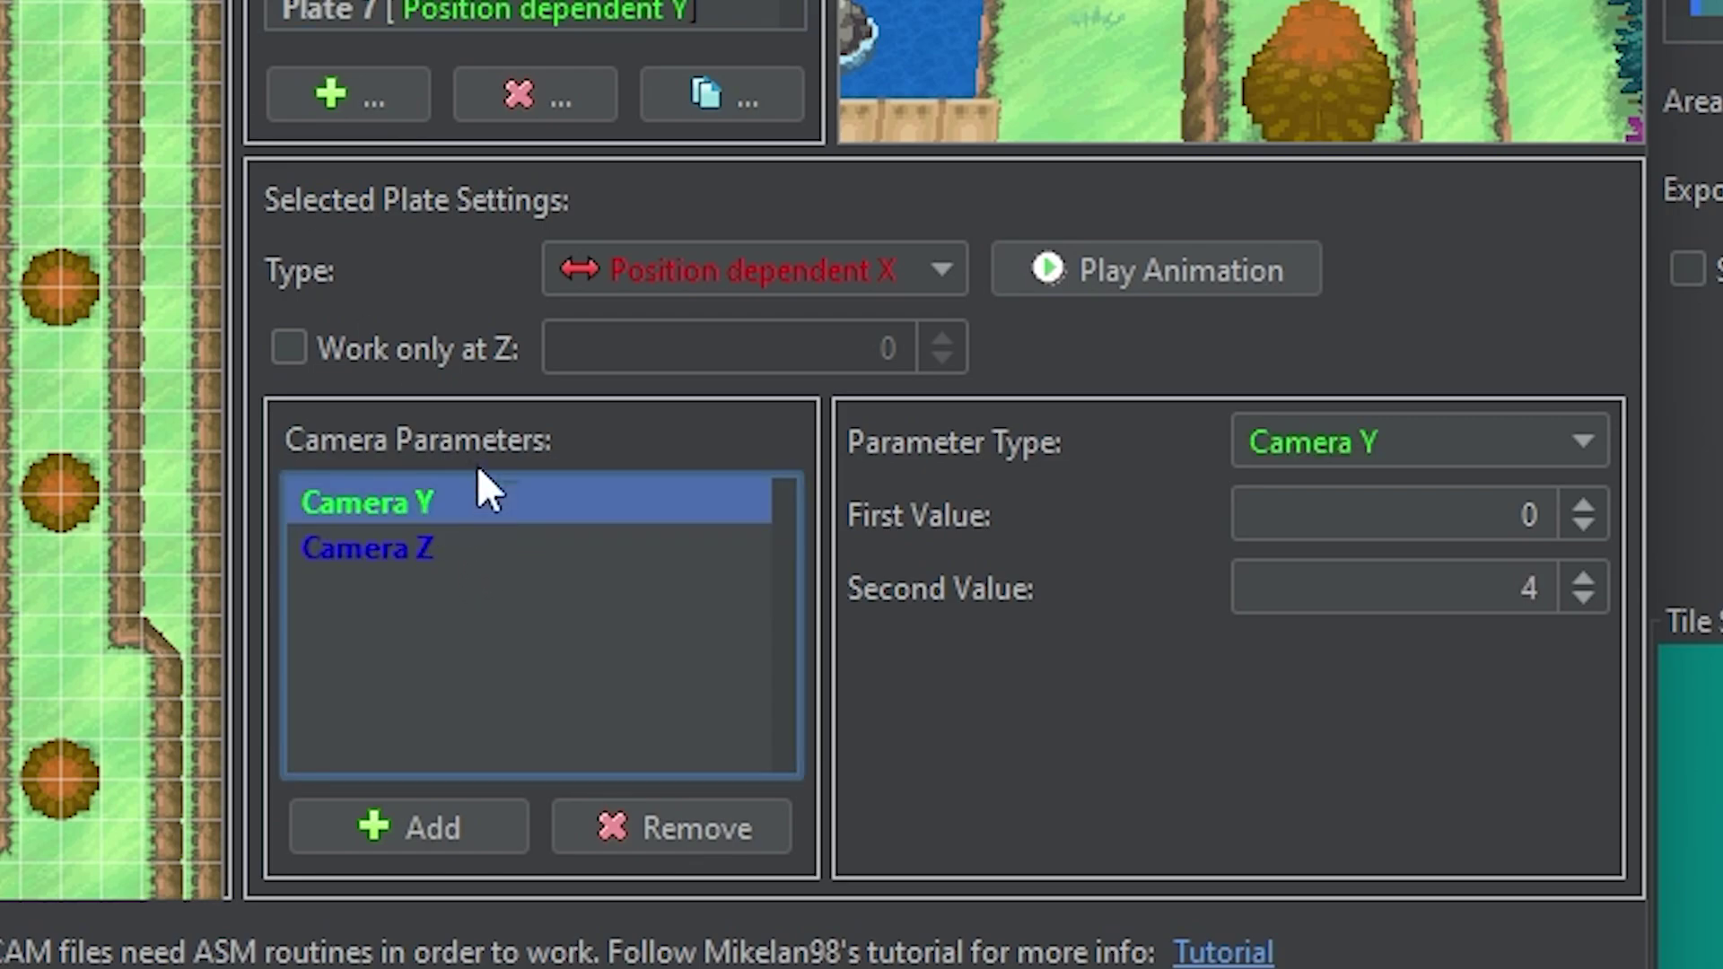
# - Add a third camera parameter, Camera X, to Plate 0 and remove it again
pyautogui.click(406, 830)
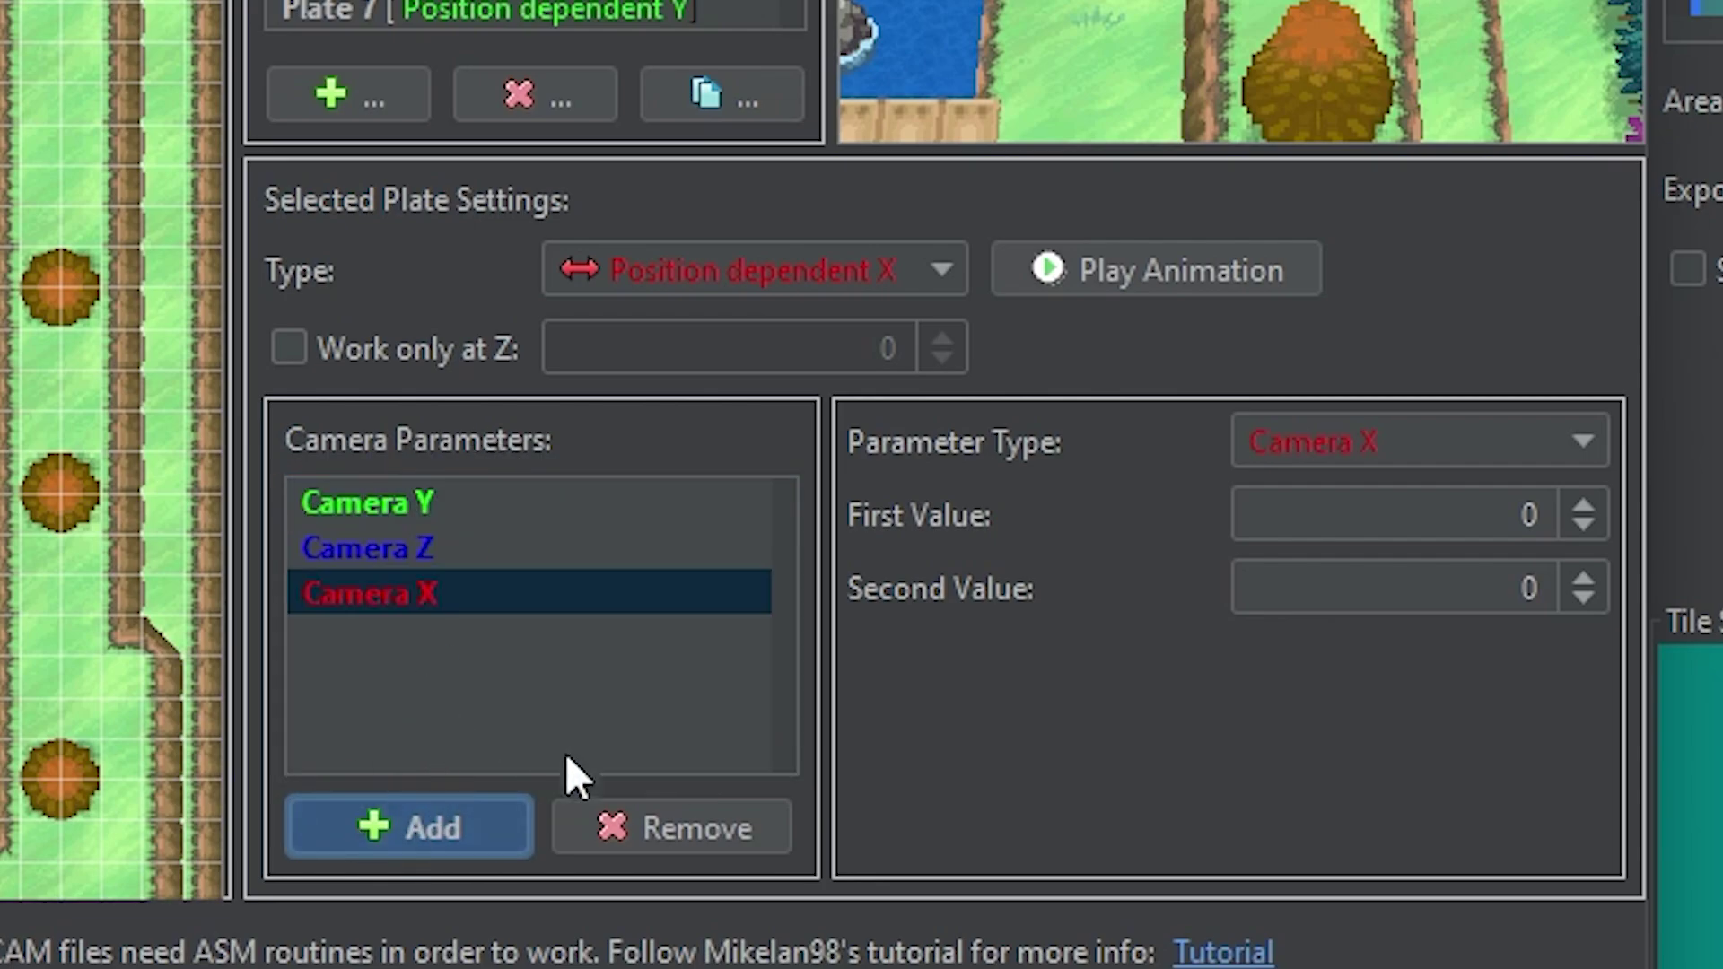
pyautogui.click(587, 821)
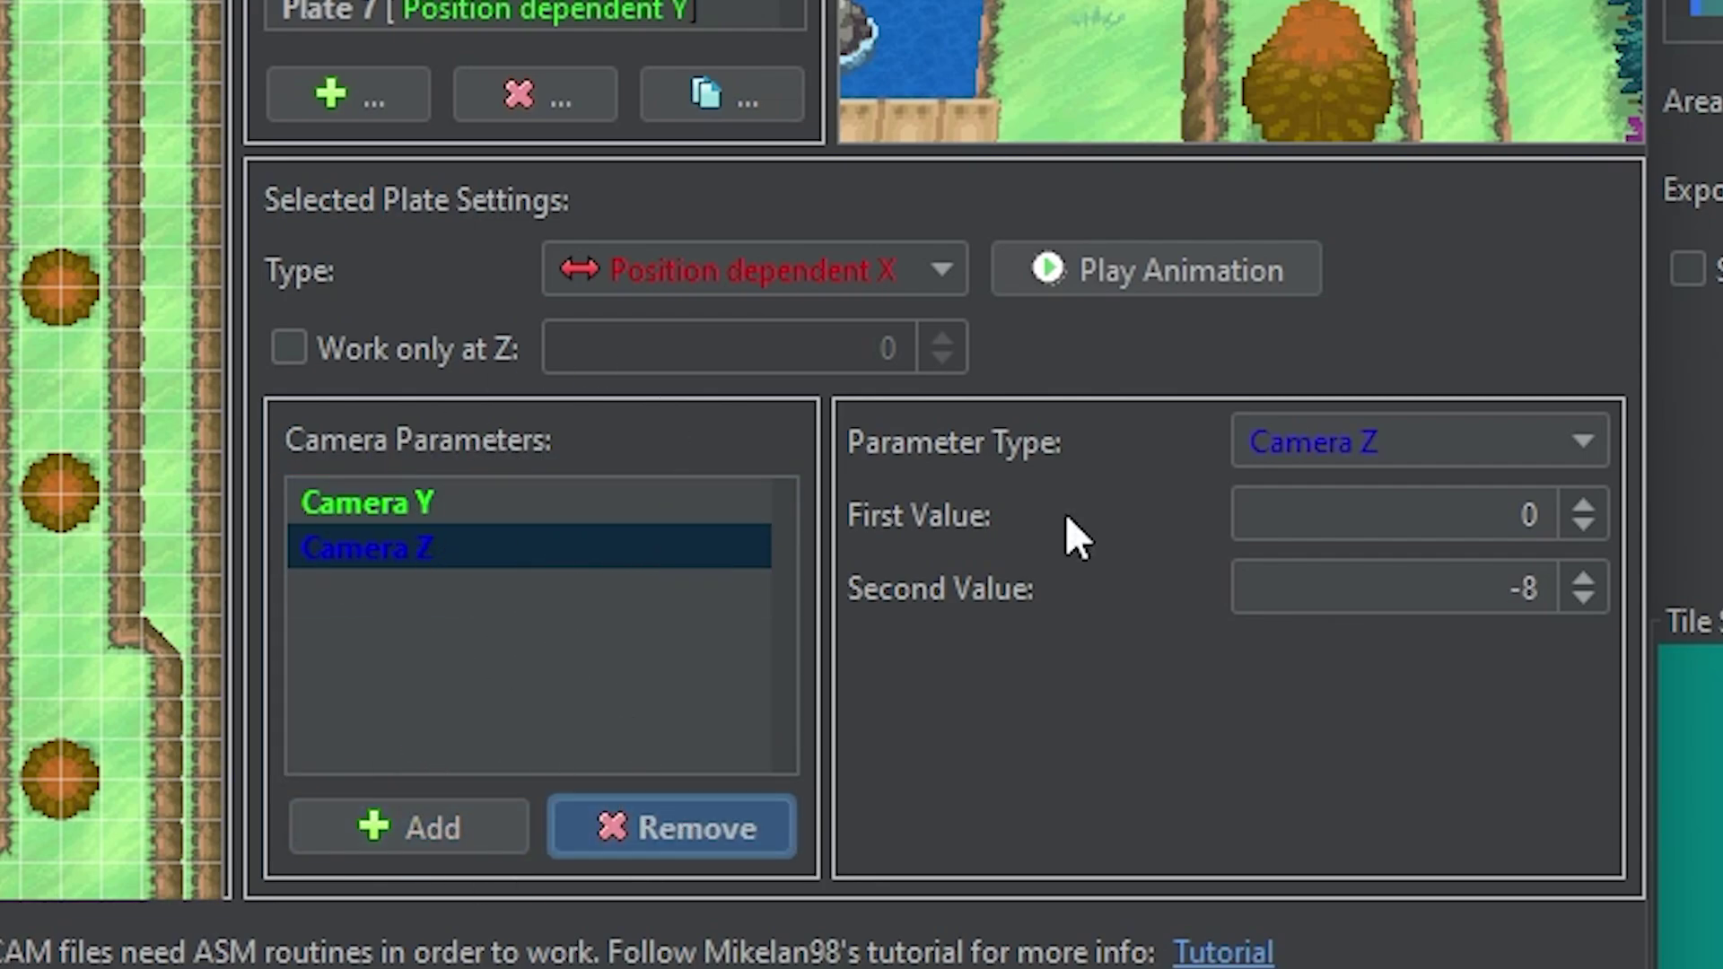
# - Examine the parameter types available for Plate 0's Camera Z and Camera Y parameters, keeping the existing choices
pyautogui.click(1590, 431)
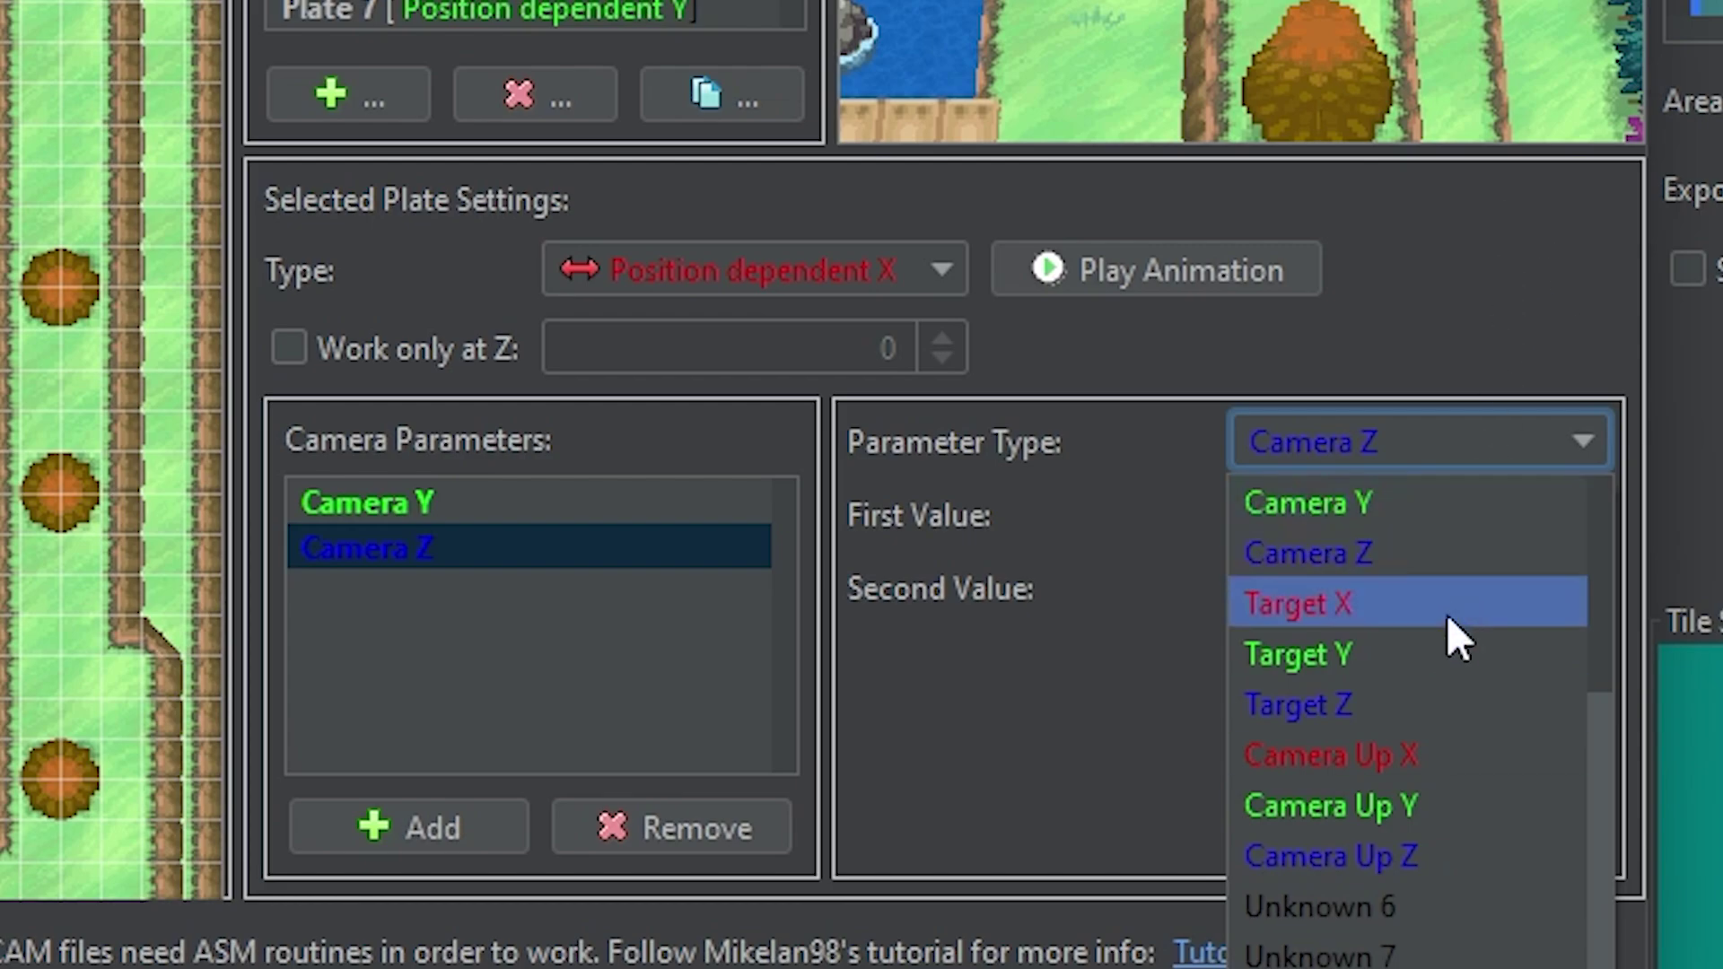
pyautogui.scroll(2, 1415, 551)
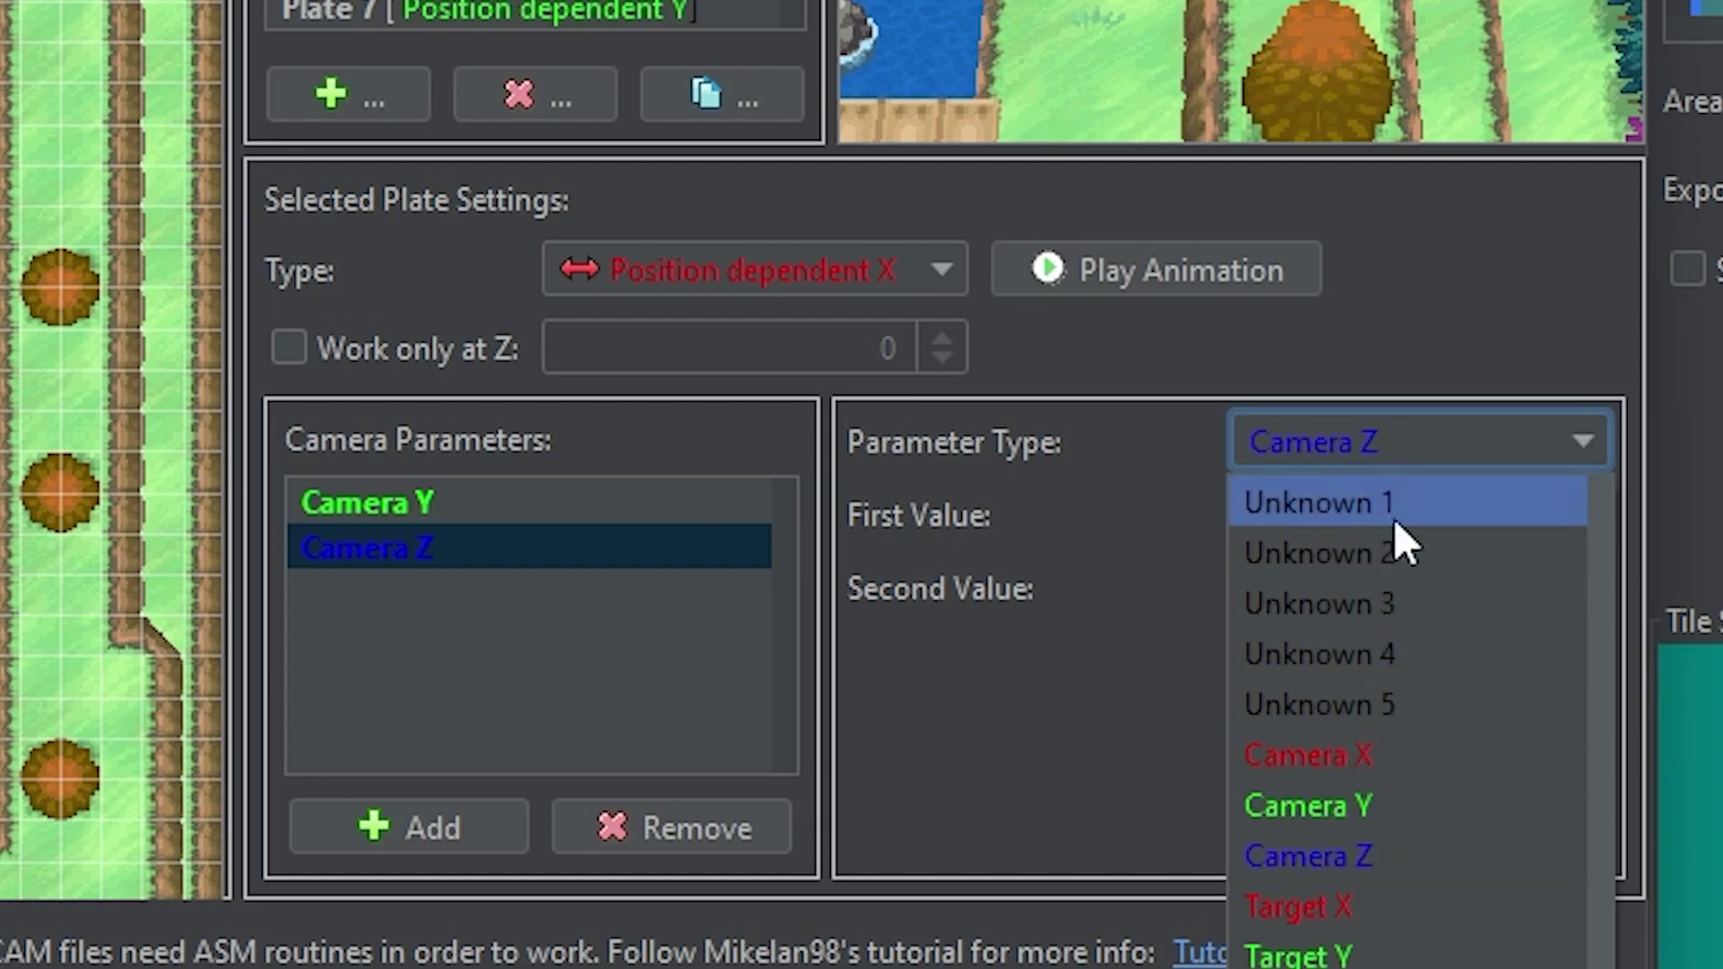
pyautogui.click(1452, 310)
pyautogui.click(368, 503)
pyautogui.click(1572, 449)
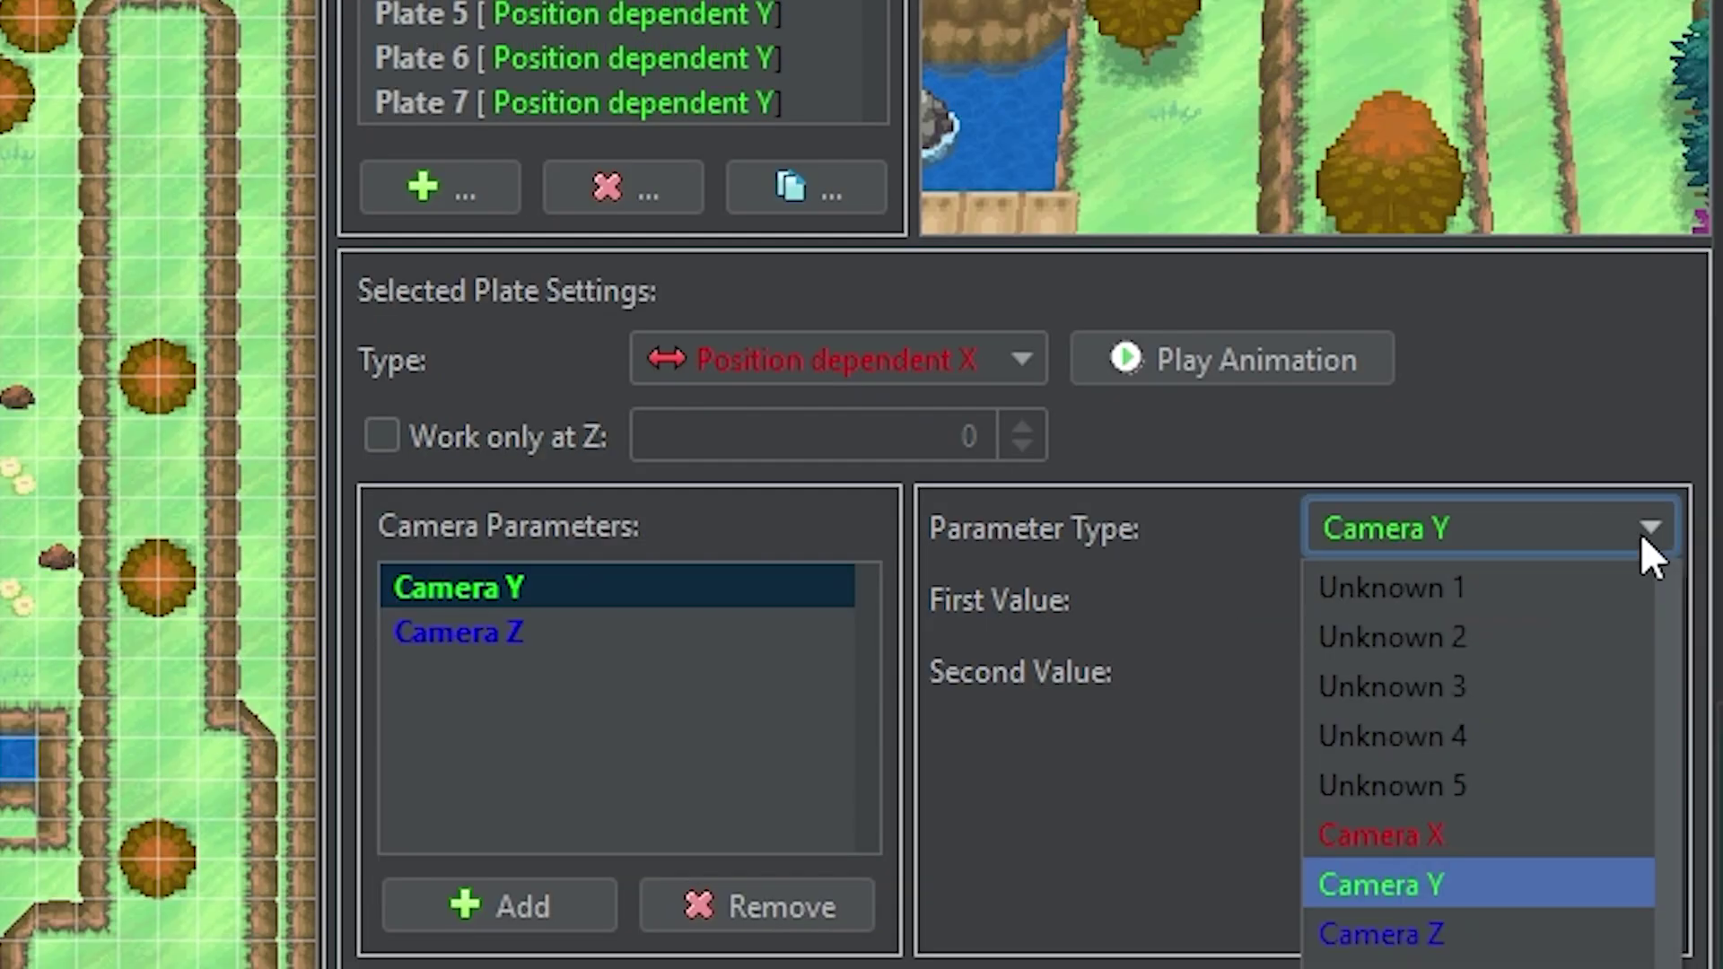
pyautogui.click(1233, 541)
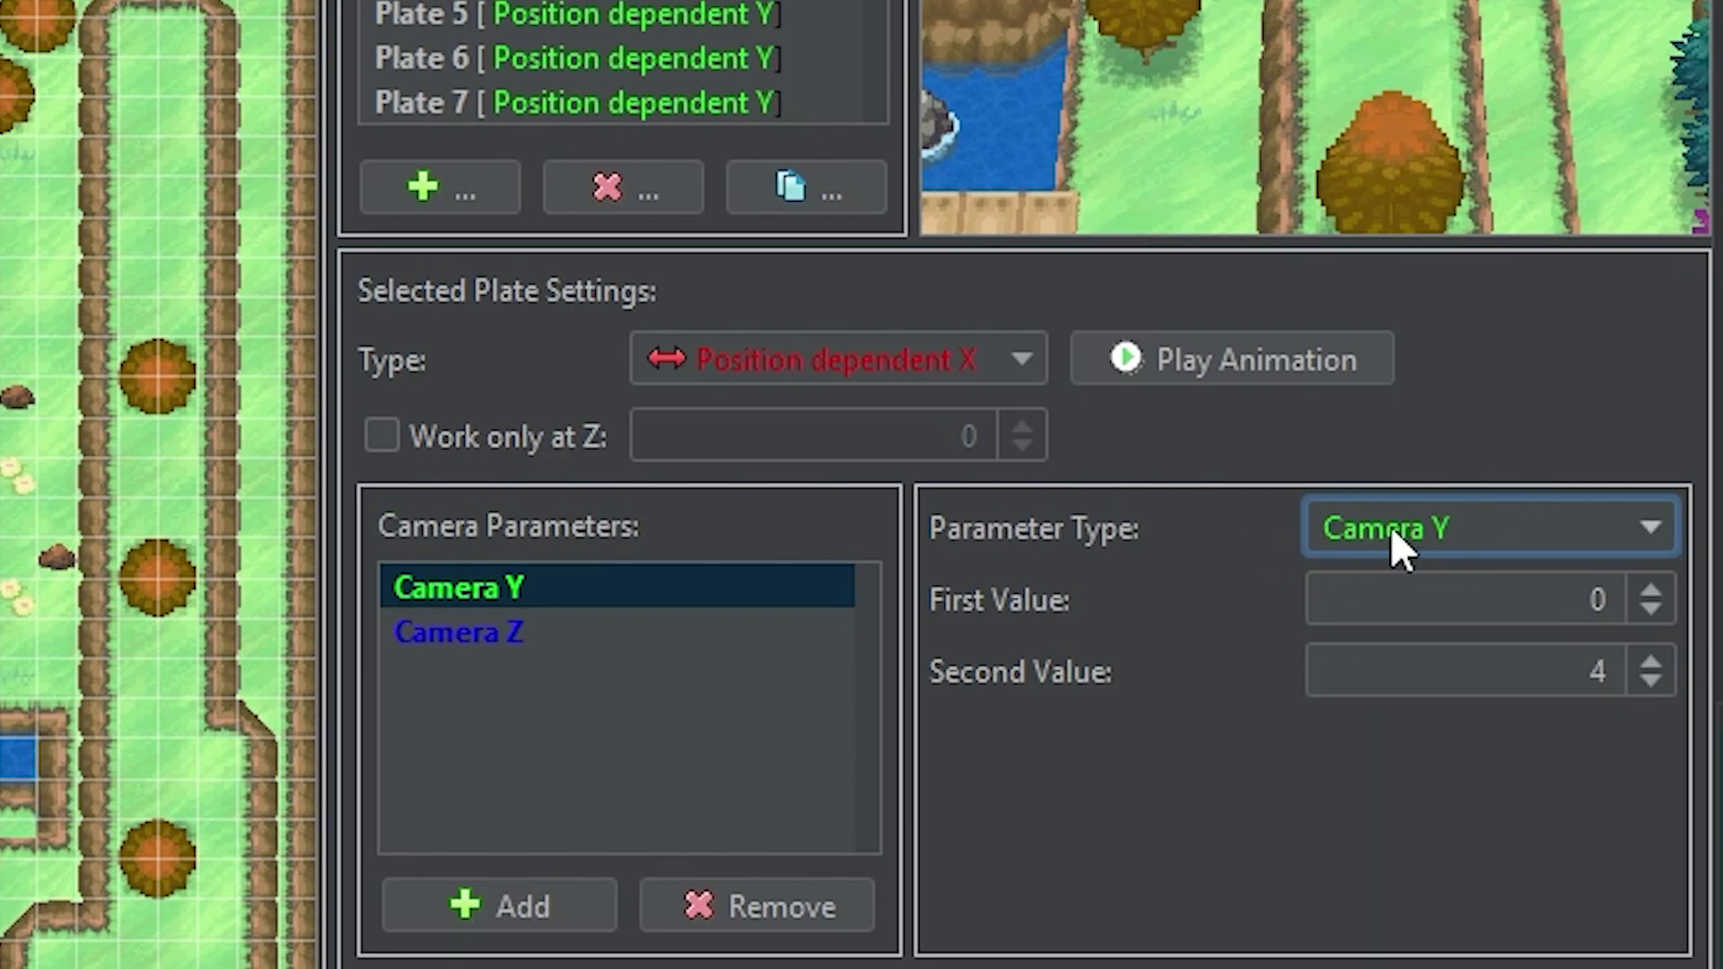
# - Compare the first and second Camera Y values of Plate 0 with those of Plate 4
pyautogui.click(1626, 600)
pyautogui.click(1544, 674)
pyautogui.doubleClick(1544, 675)
pyautogui.doubleClick(1484, 601)
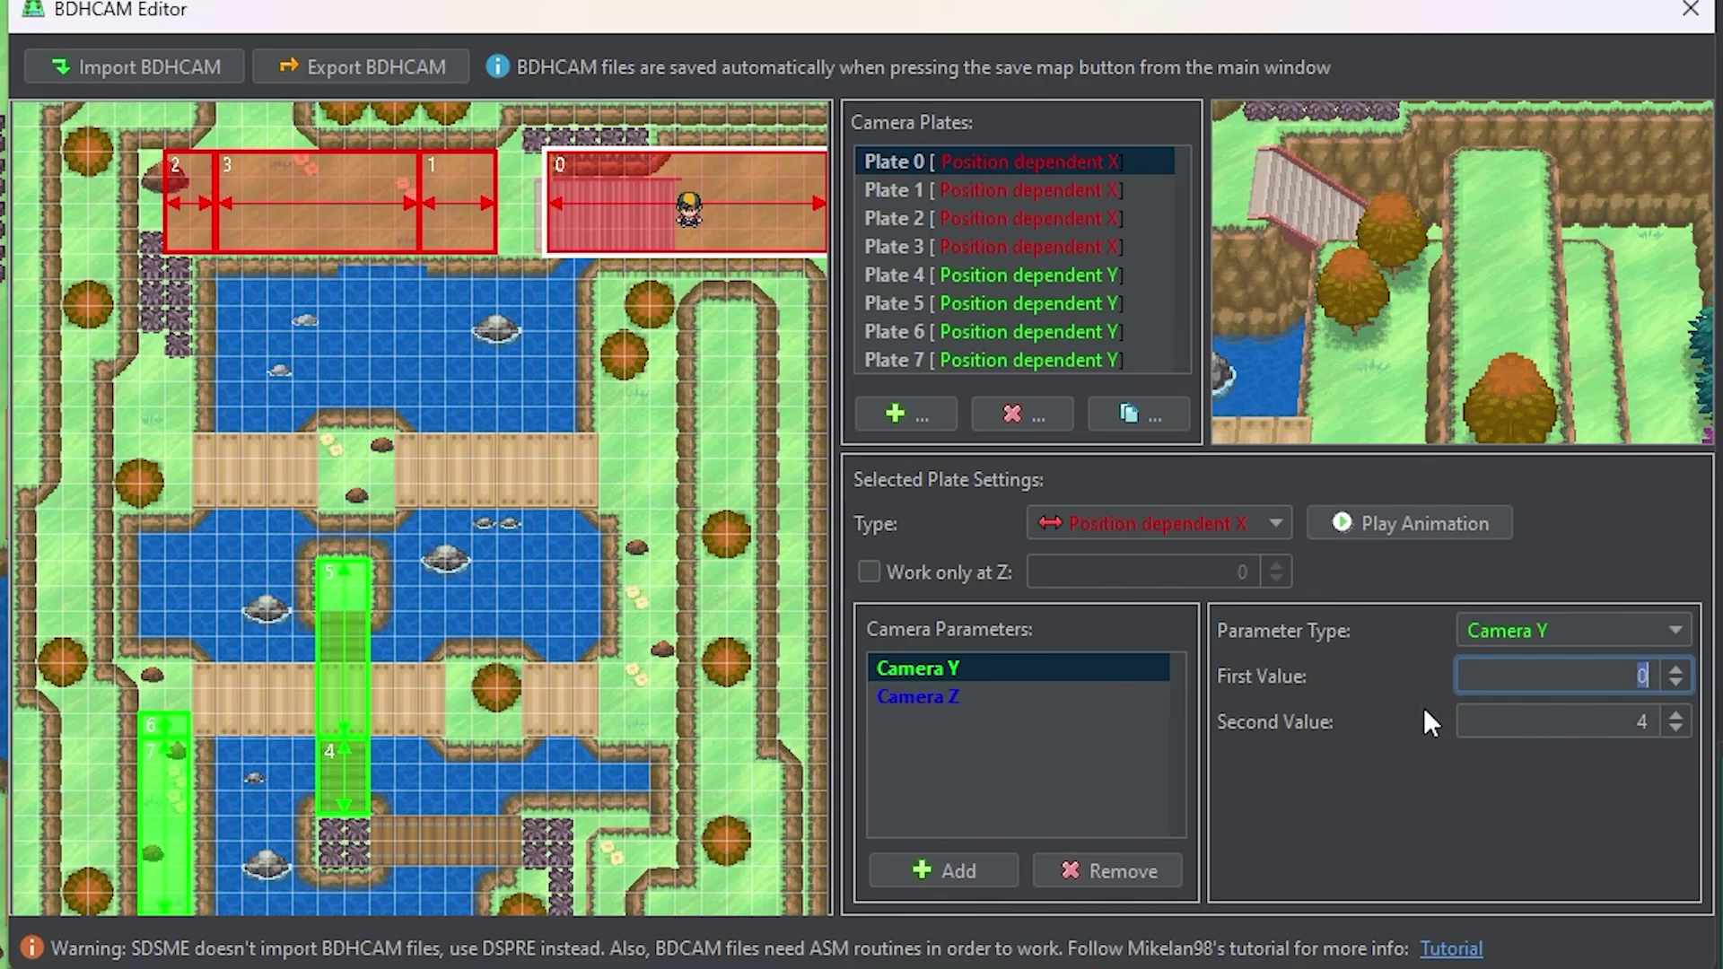
pyautogui.doubleClick(1496, 722)
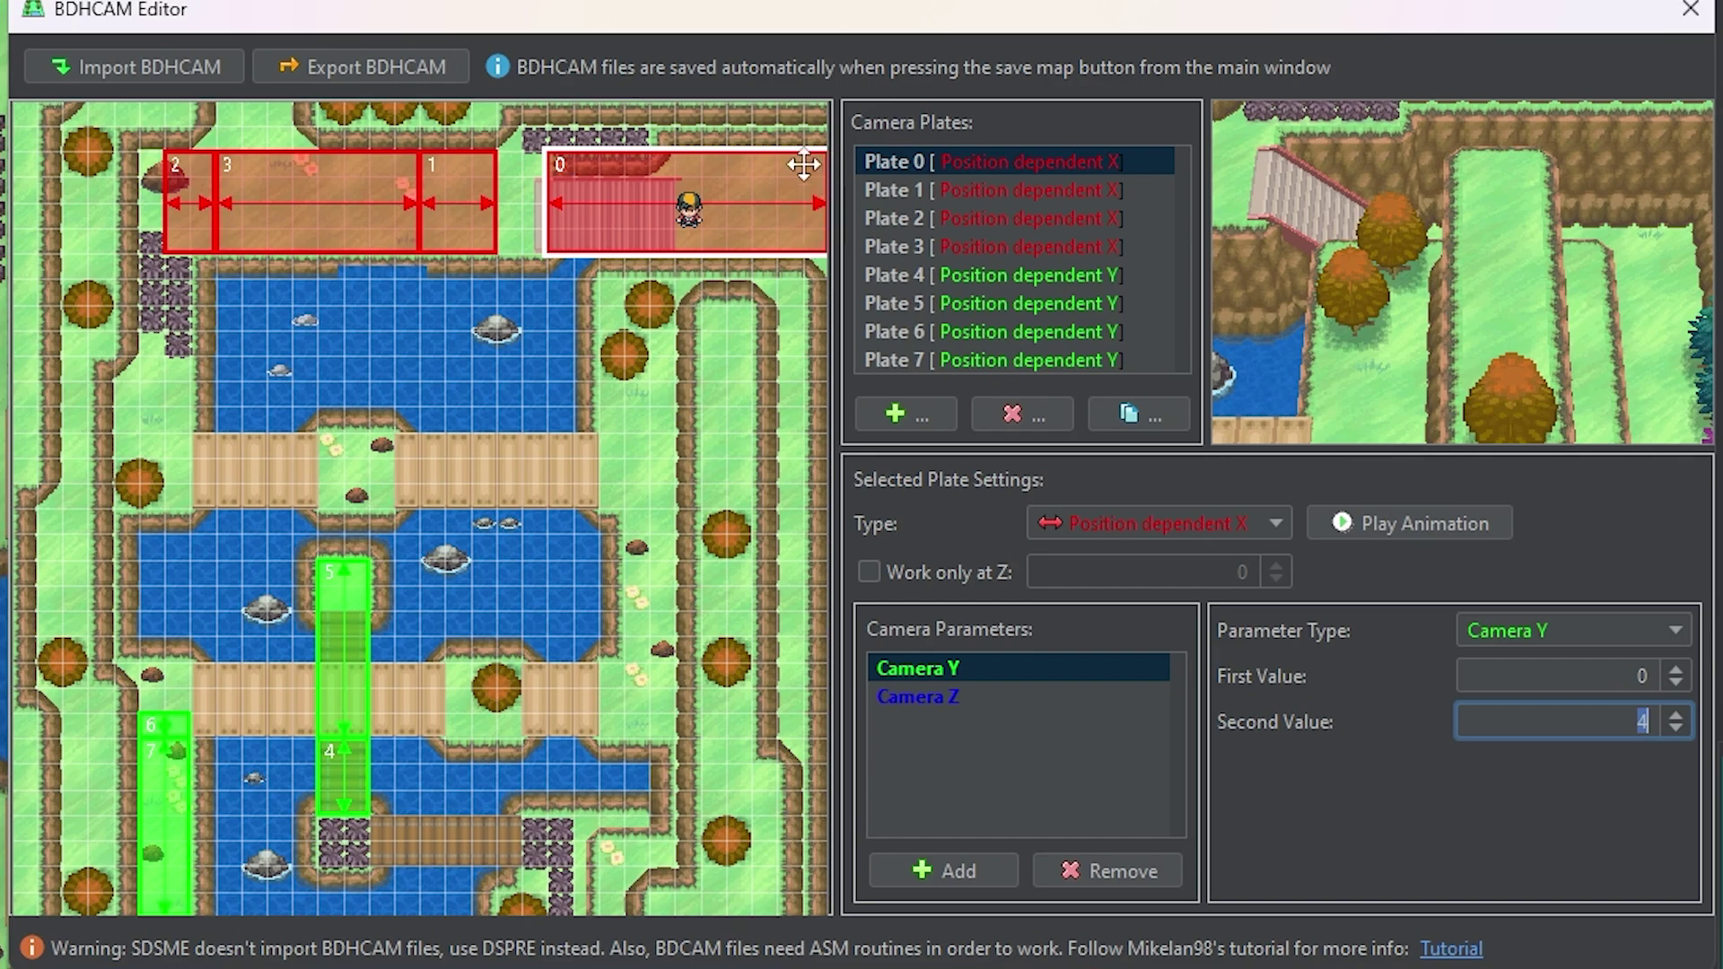
pyautogui.click(1027, 276)
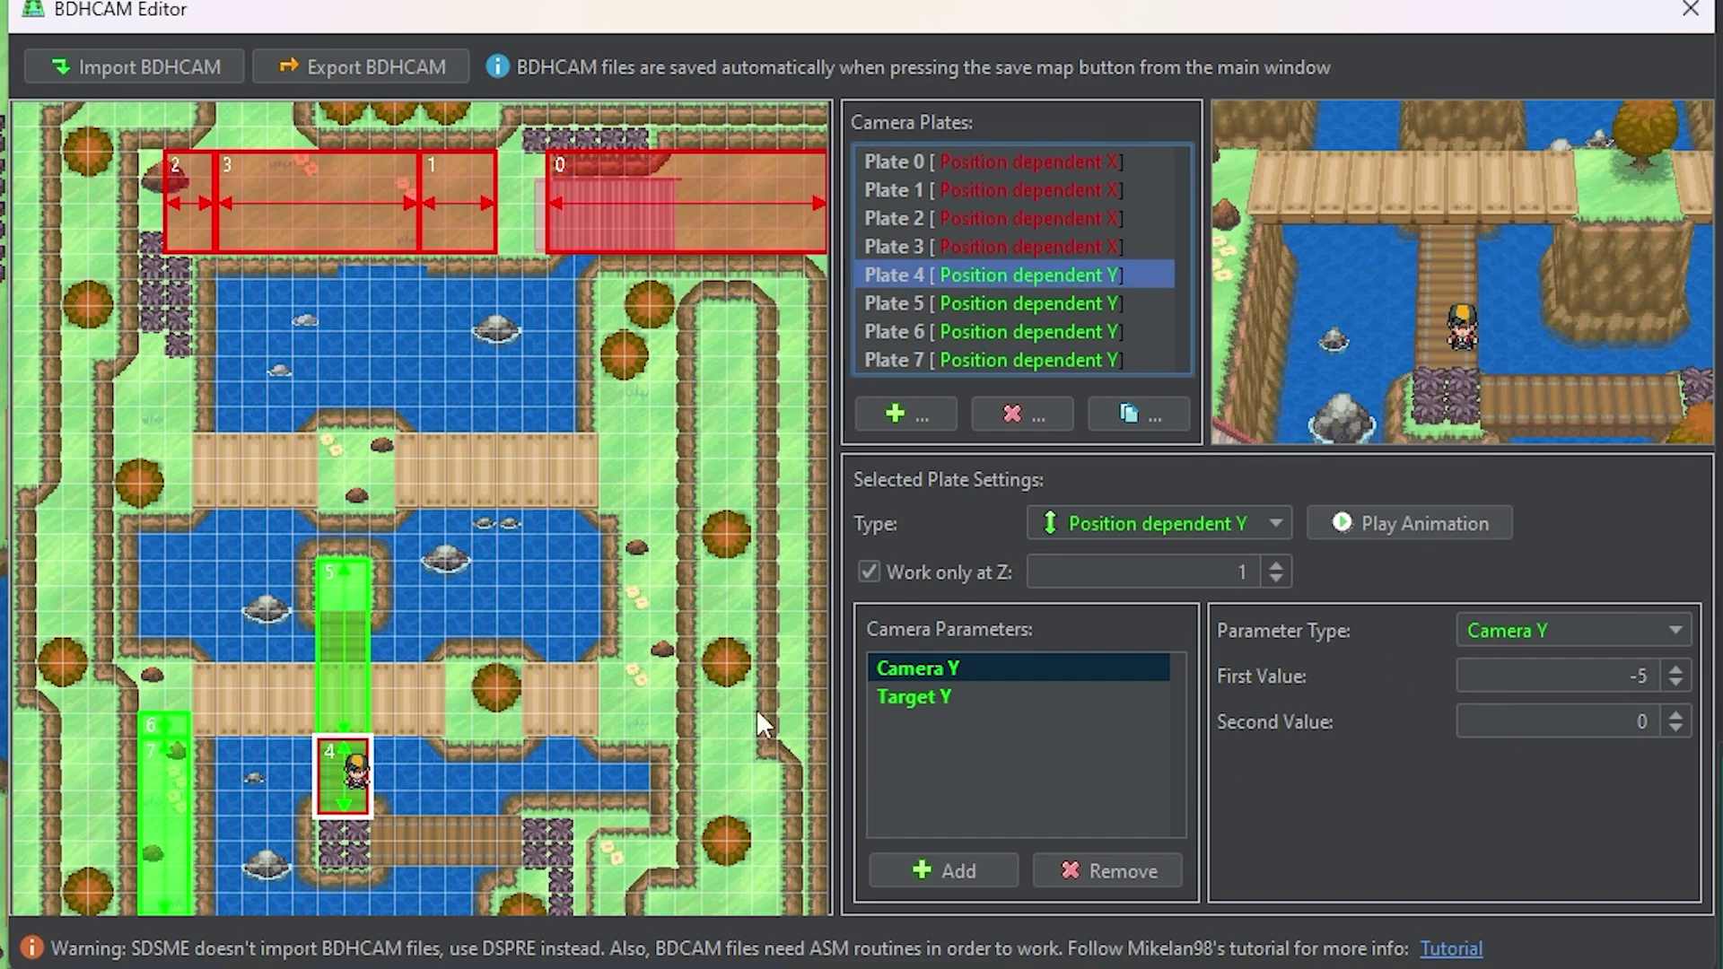
pyautogui.doubleClick(1525, 721)
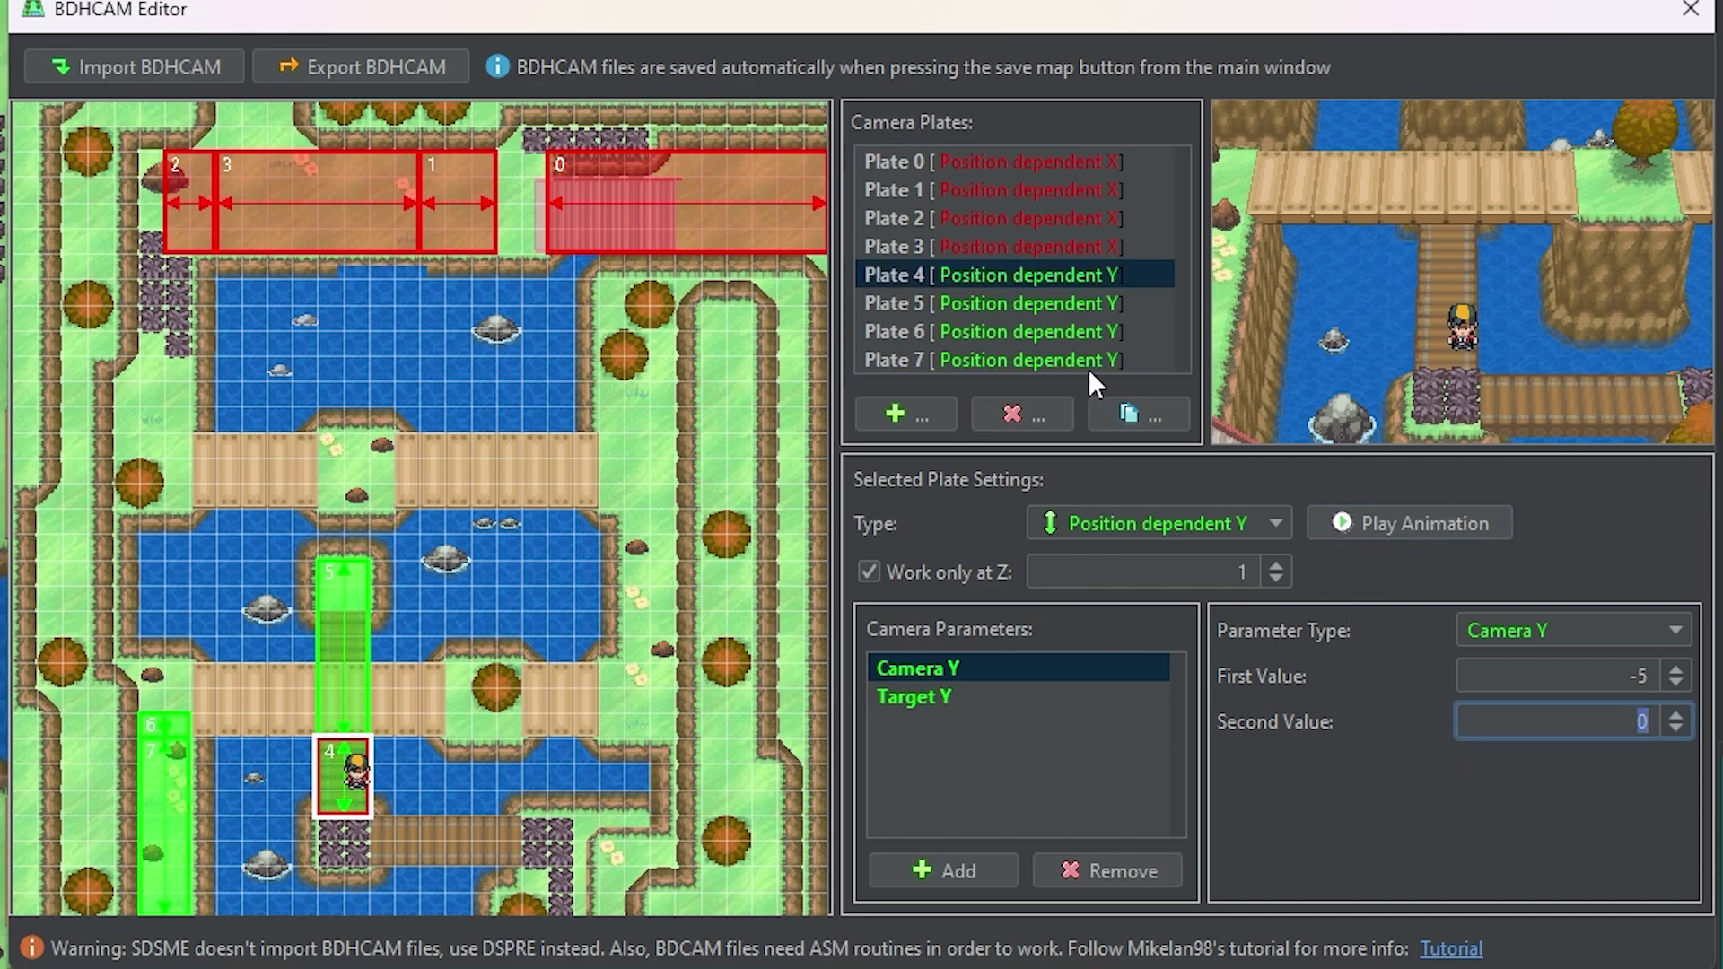
# - Return to Plate 0 and review the first and second values of its Camera Y and Camera Z parameters
pyautogui.click(1076, 162)
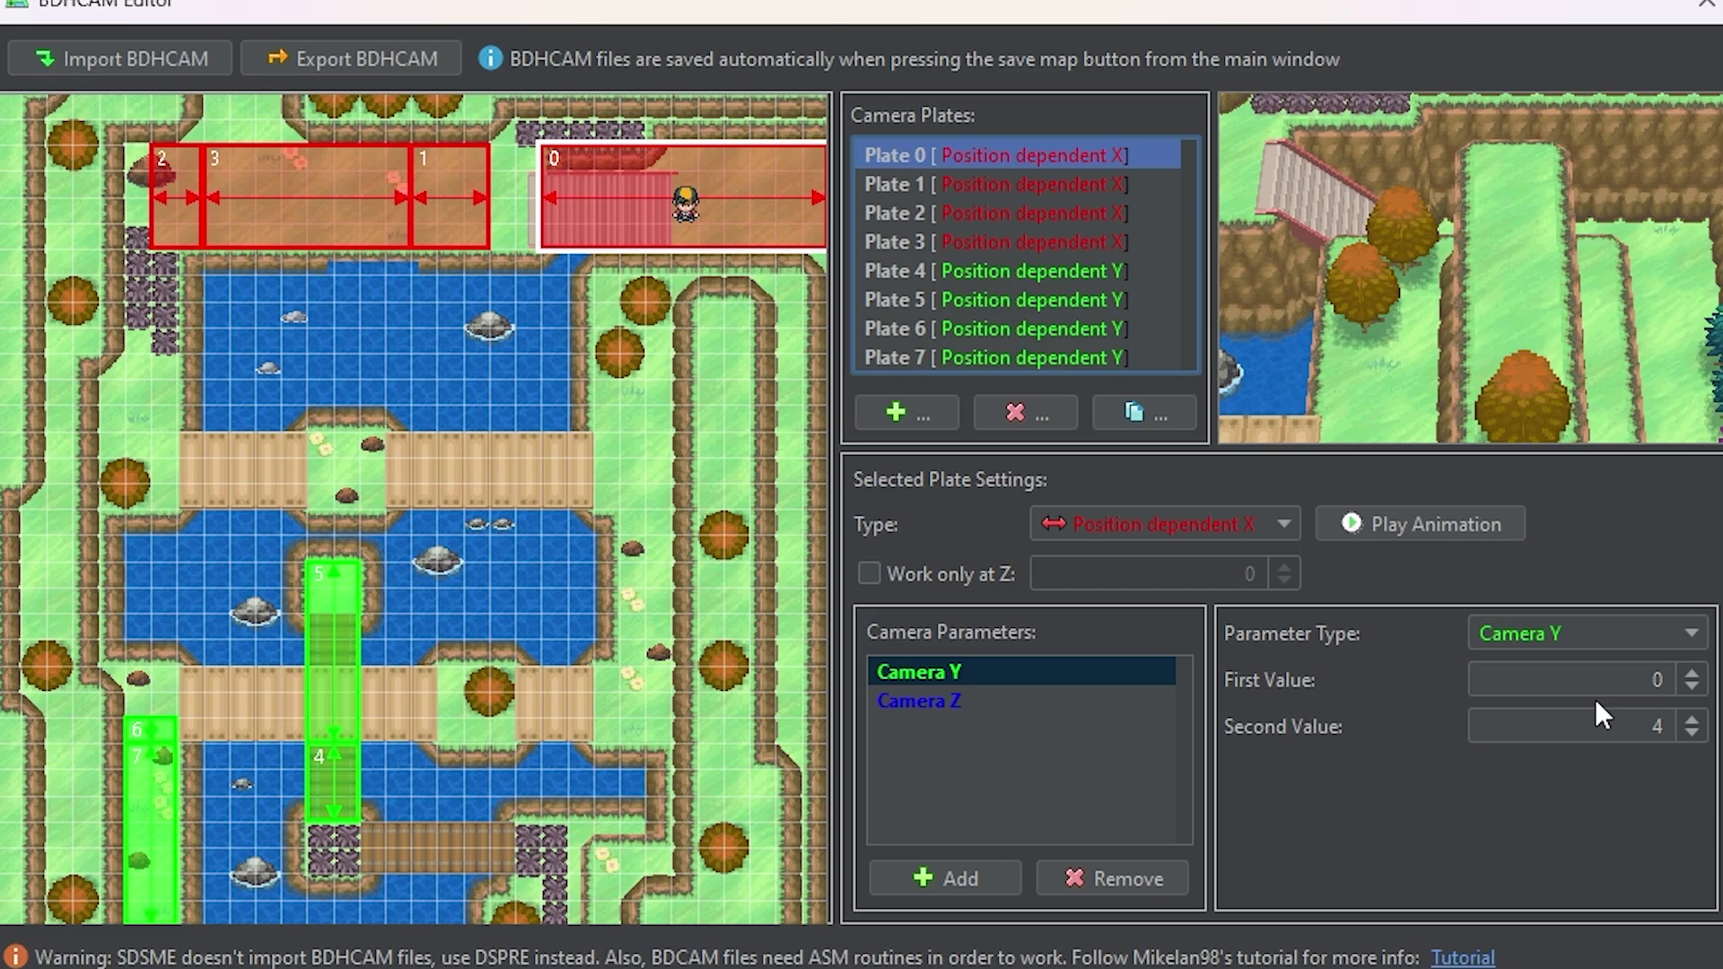
pyautogui.click(1596, 680)
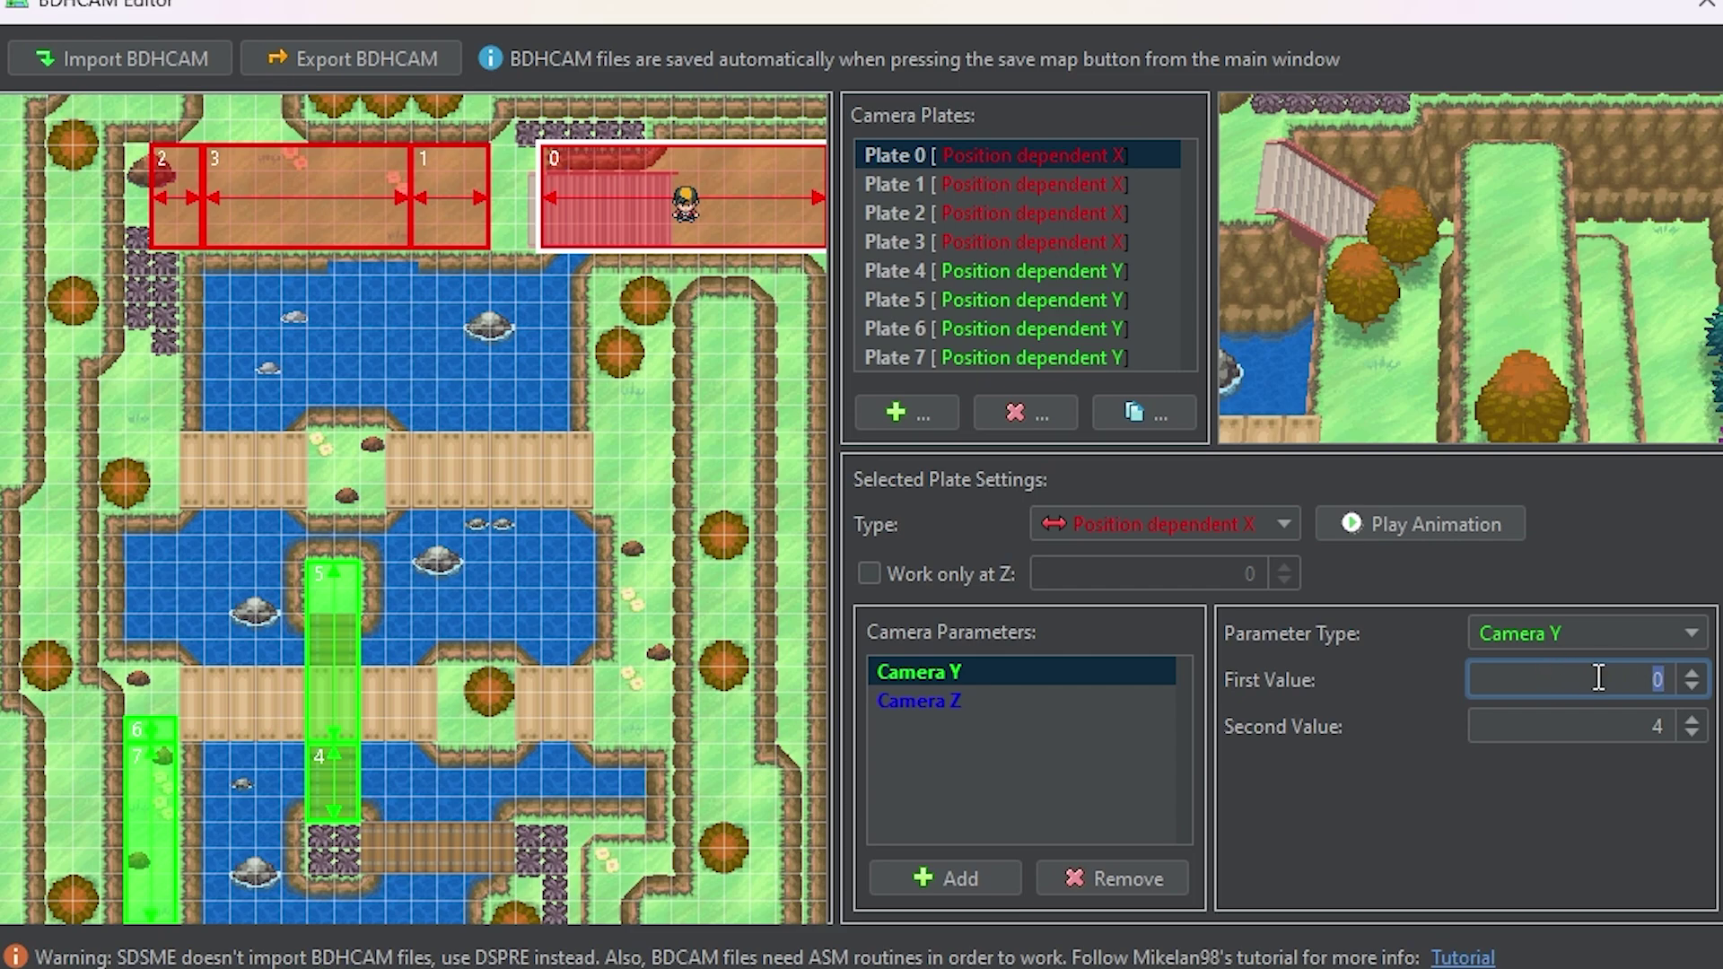
pyautogui.click(1611, 725)
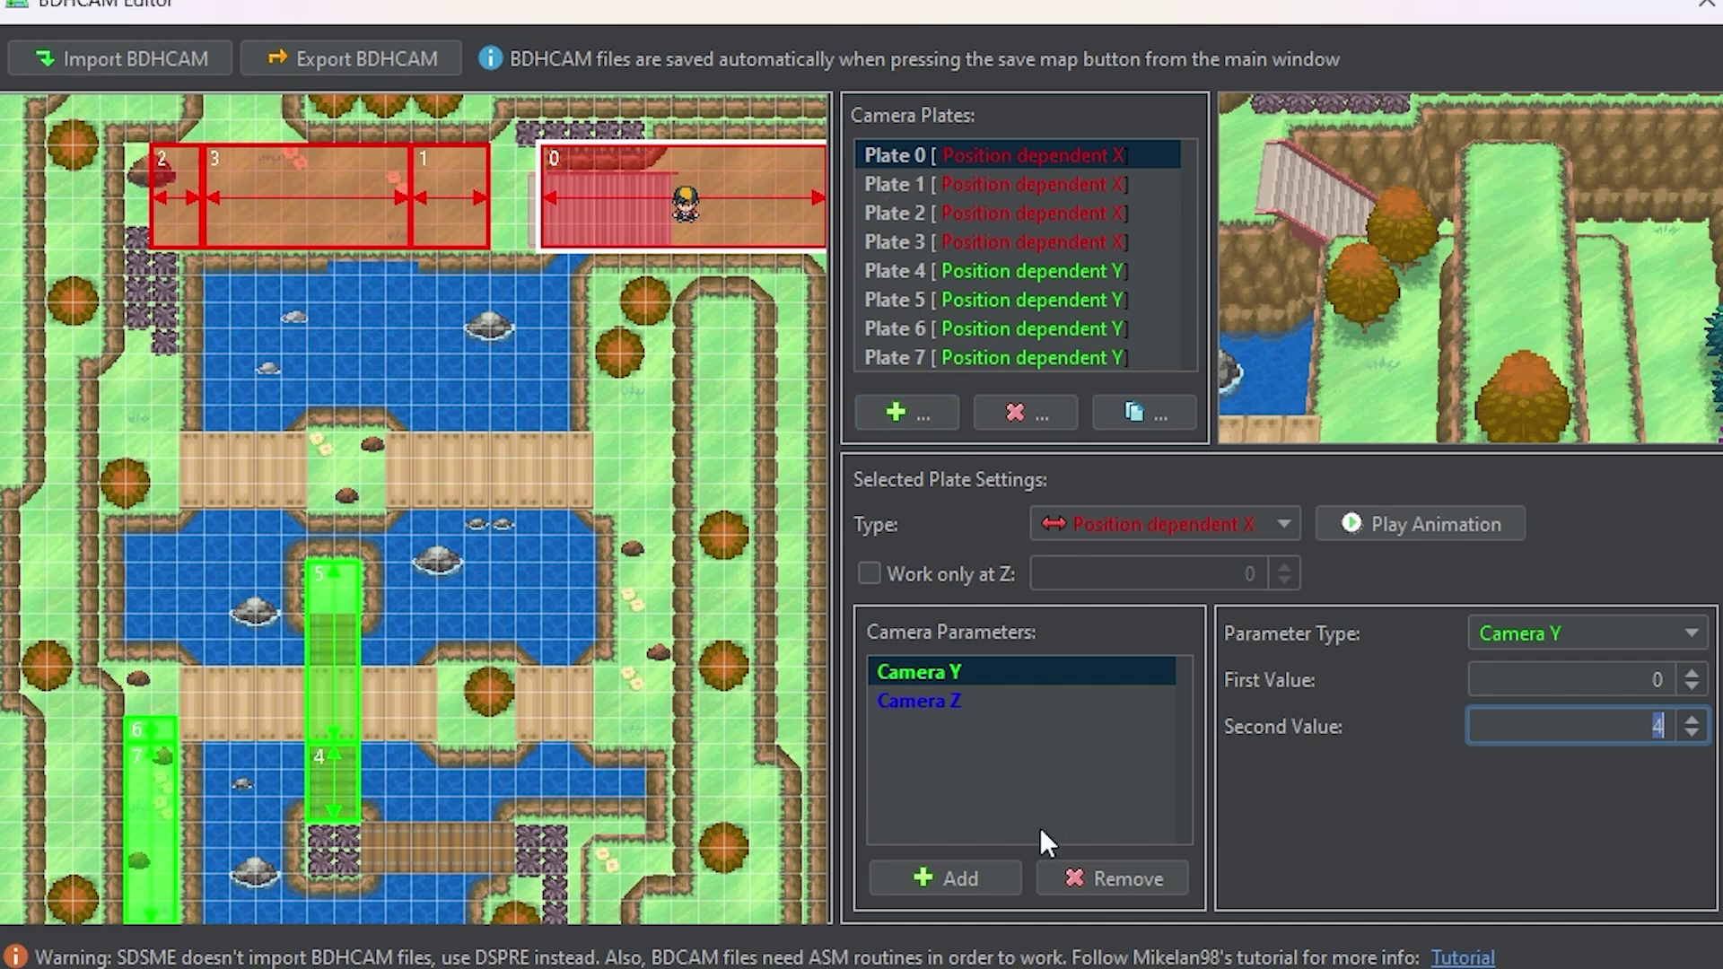
pyautogui.click(958, 701)
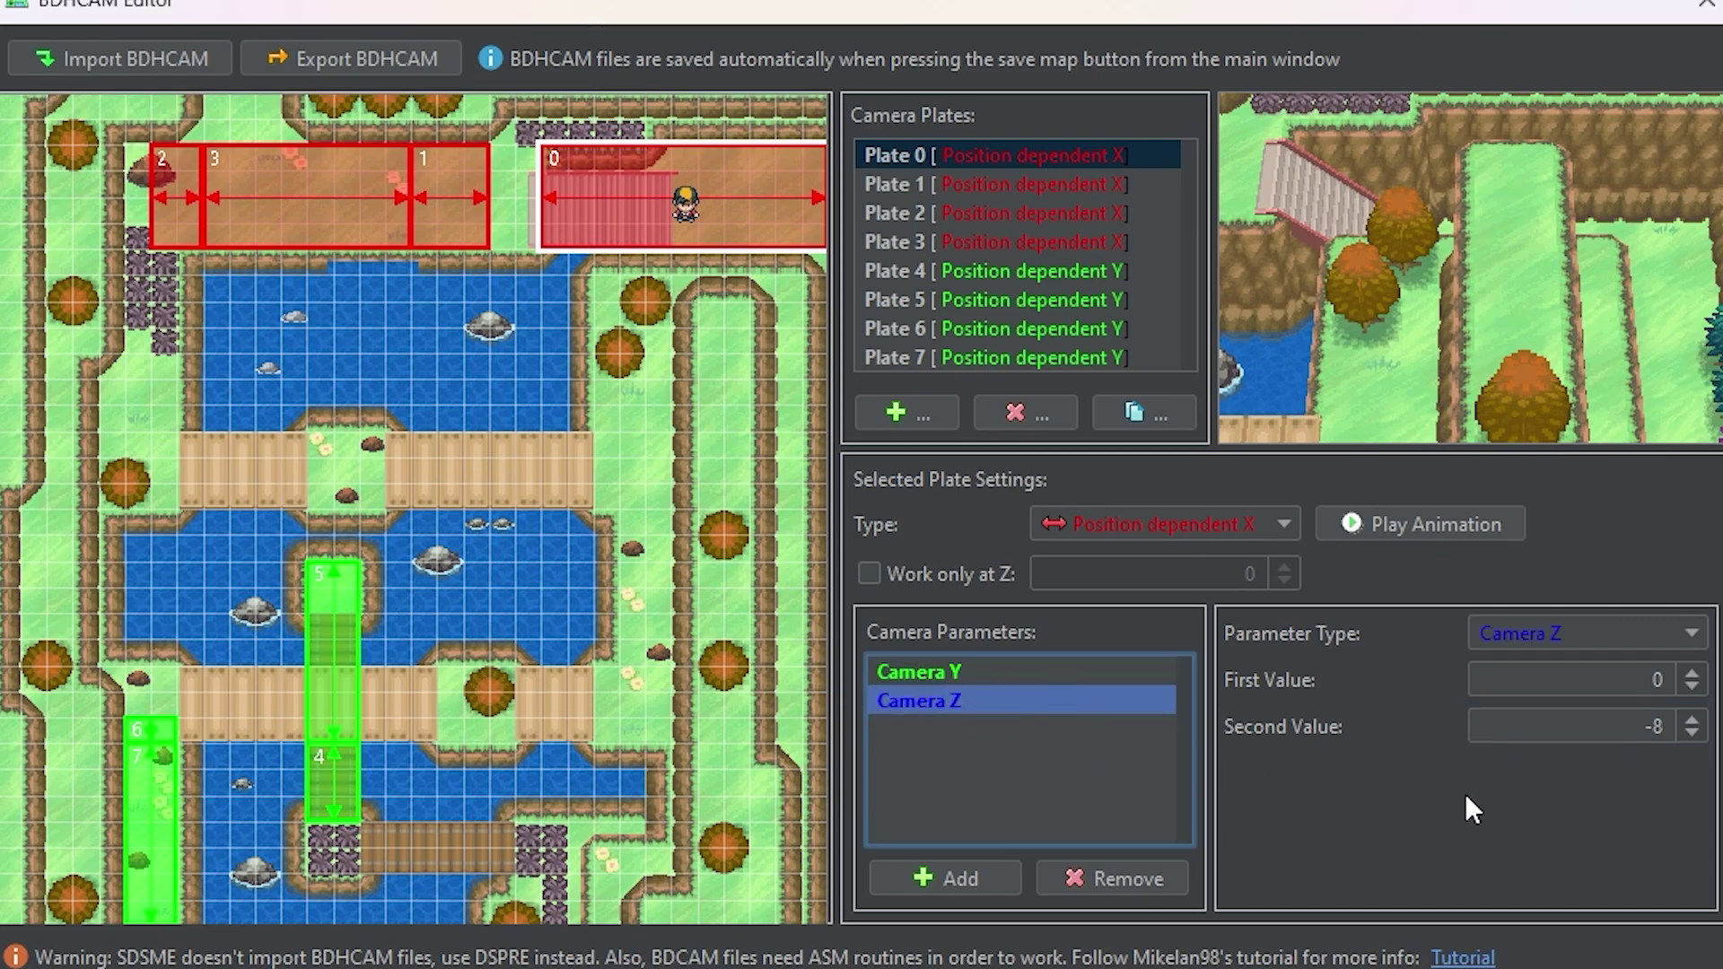
pyautogui.doubleClick(1627, 678)
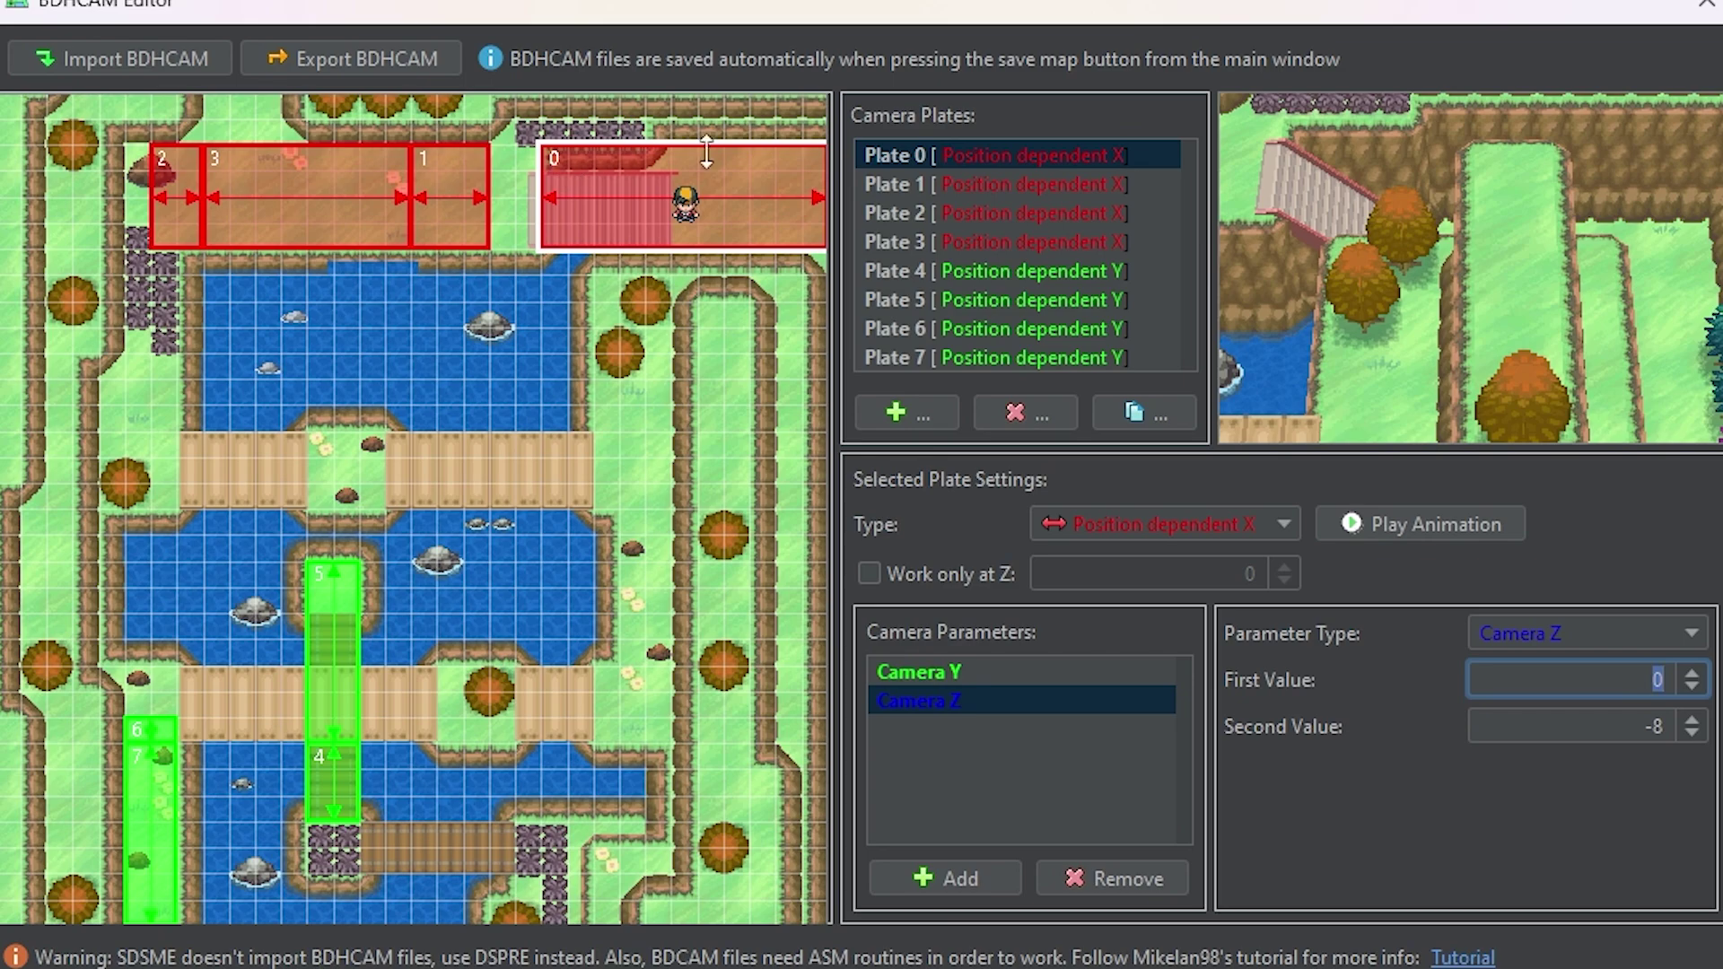
pyautogui.doubleClick(1566, 728)
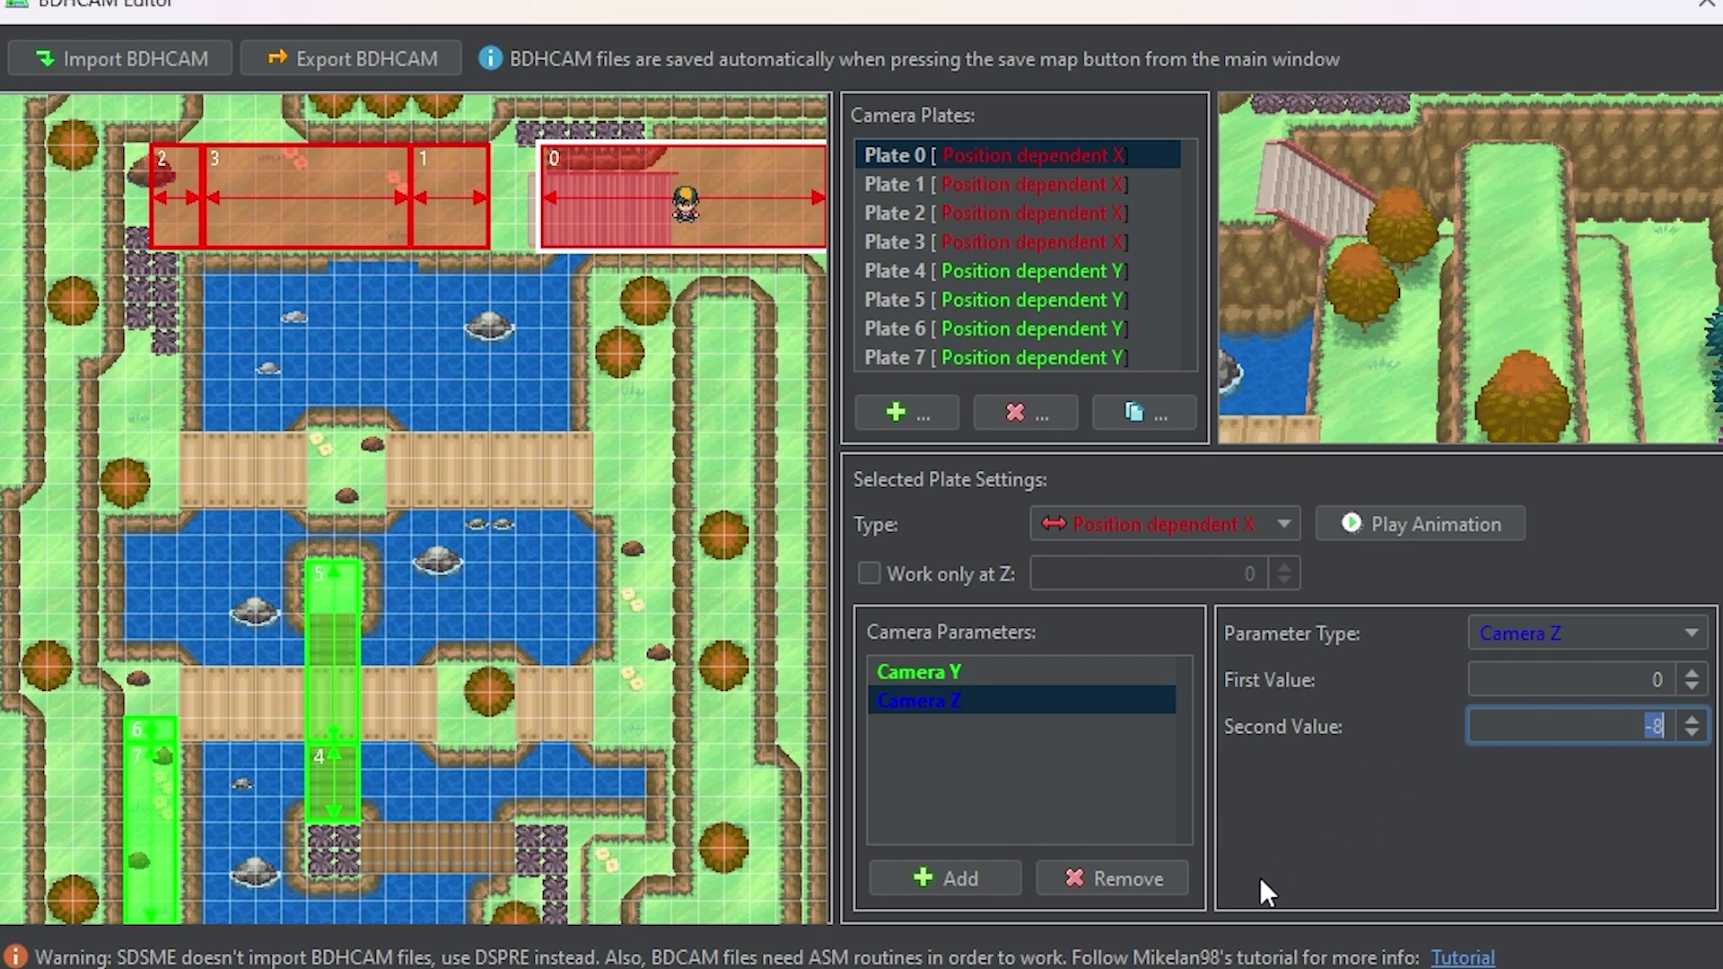
# - Preview the camera animations of Plate 0 and Plate 5
pyautogui.click(1446, 526)
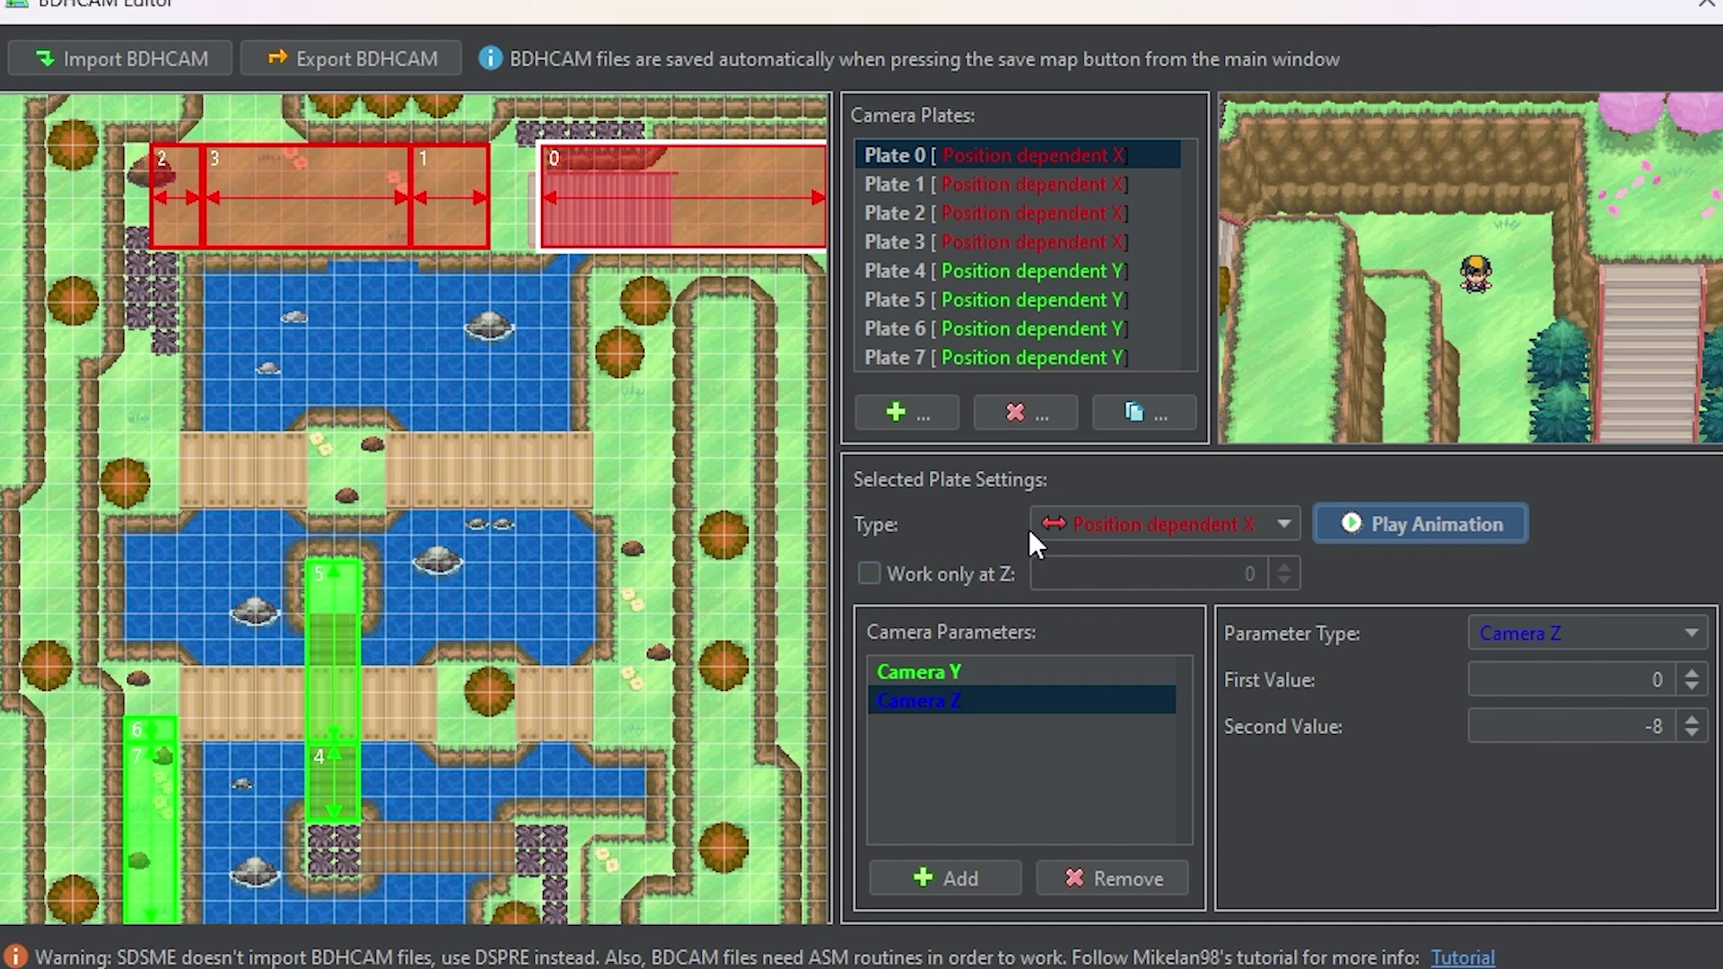
pyautogui.click(987, 299)
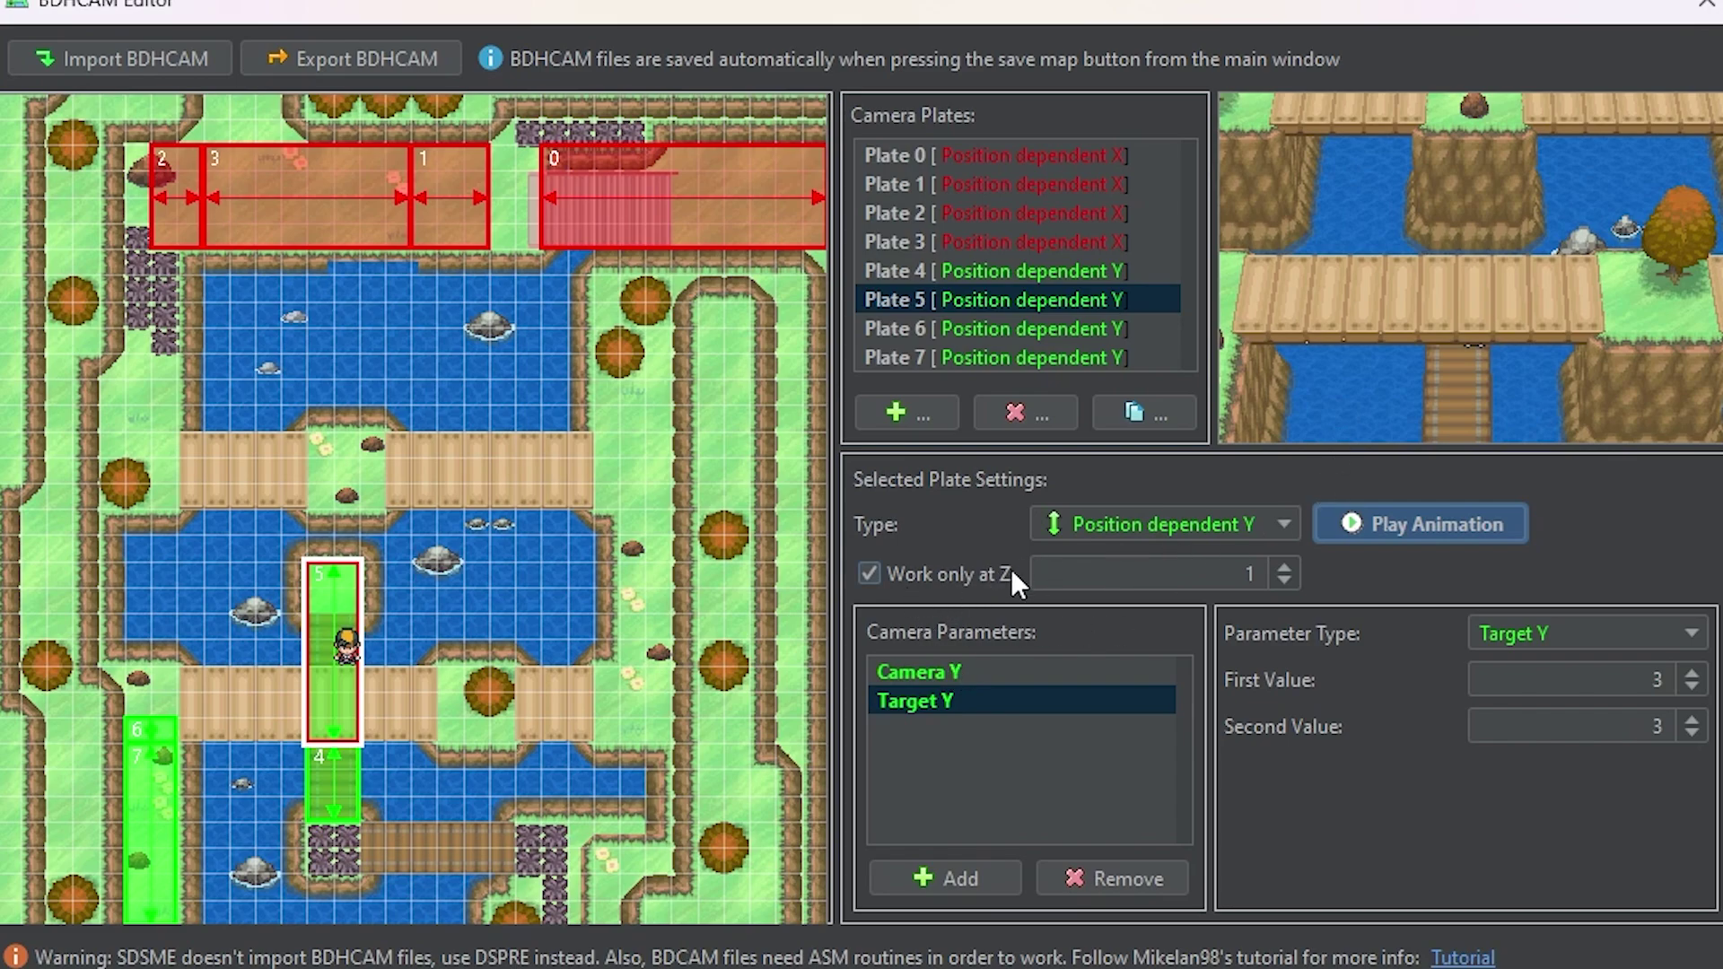
pyautogui.click(1378, 523)
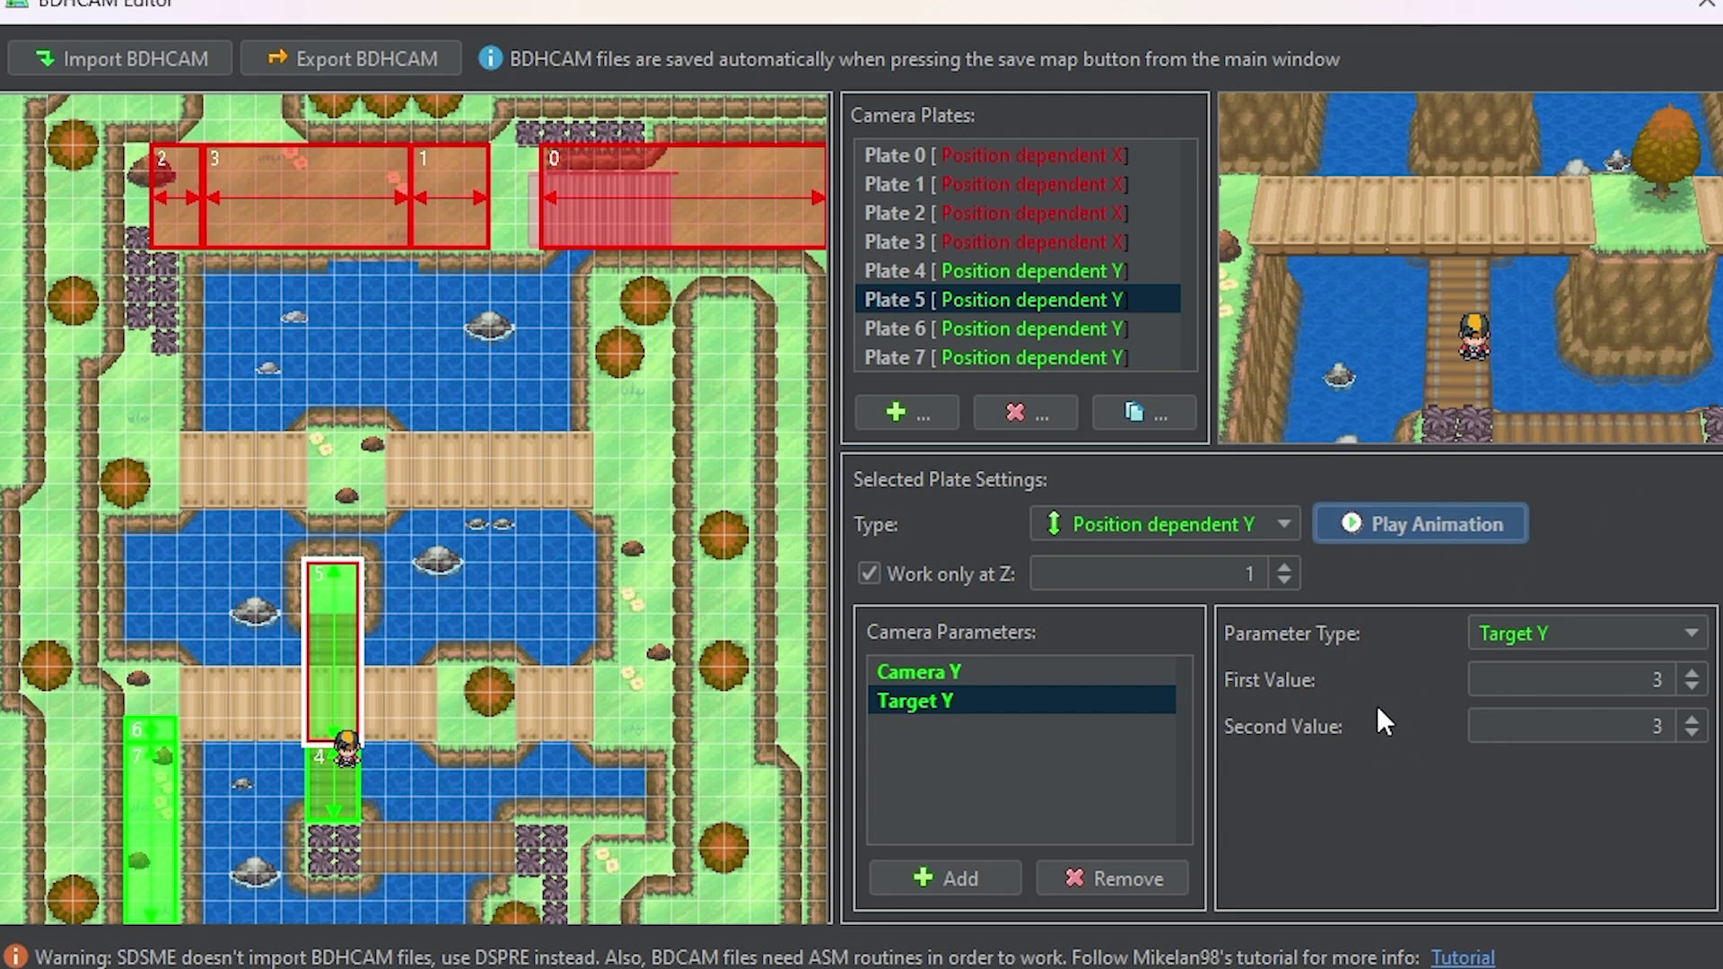
pyautogui.moveTo(781, 176); pyautogui.dragTo(707, 215)
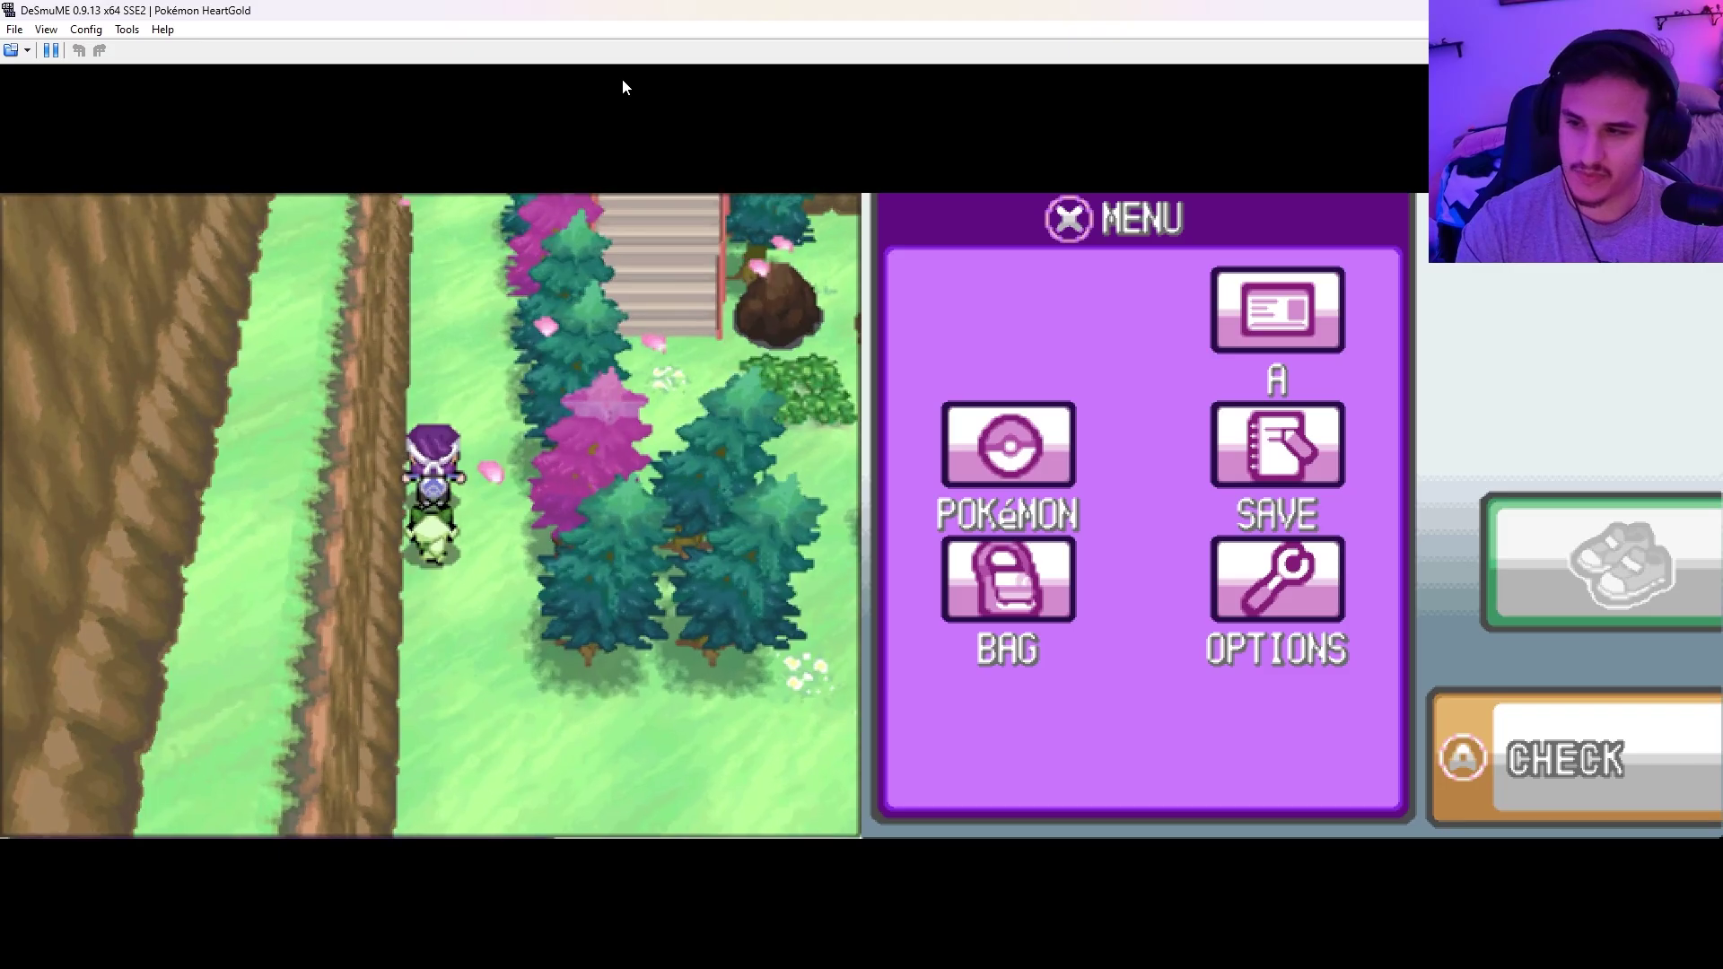
# - Walk the character through the grassy ledge area and over the staircase in the DeSmuME game to observe the camera movement
pyautogui.press('Up')
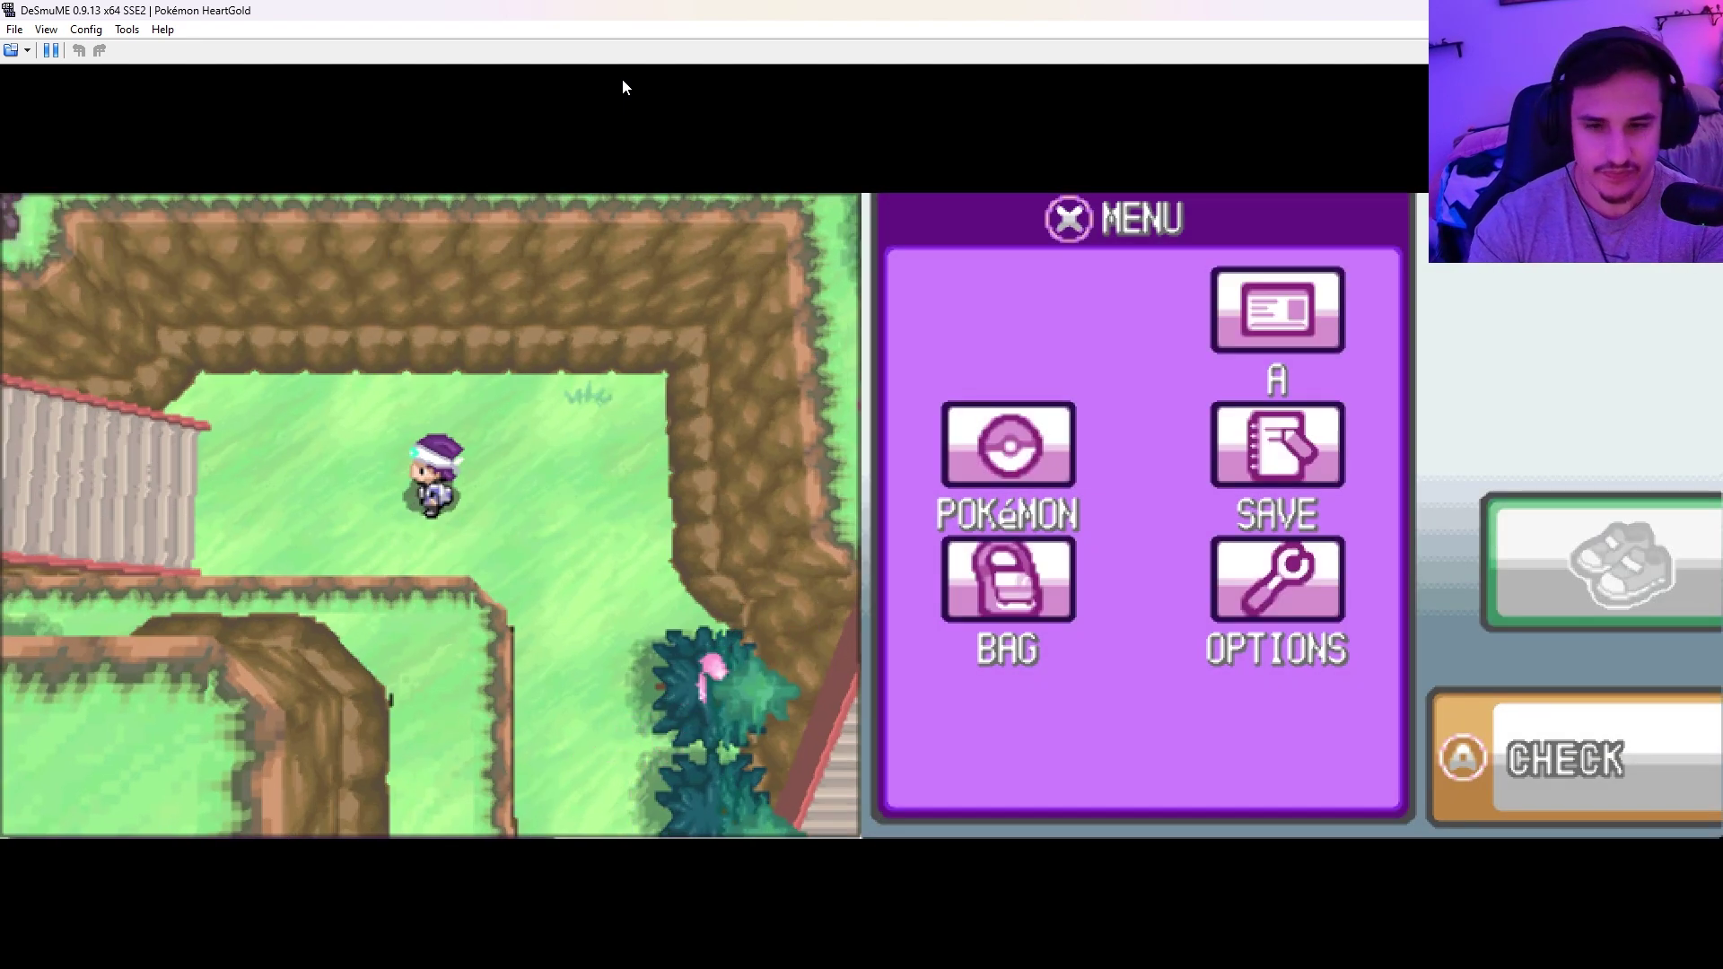
pyautogui.press('Up')
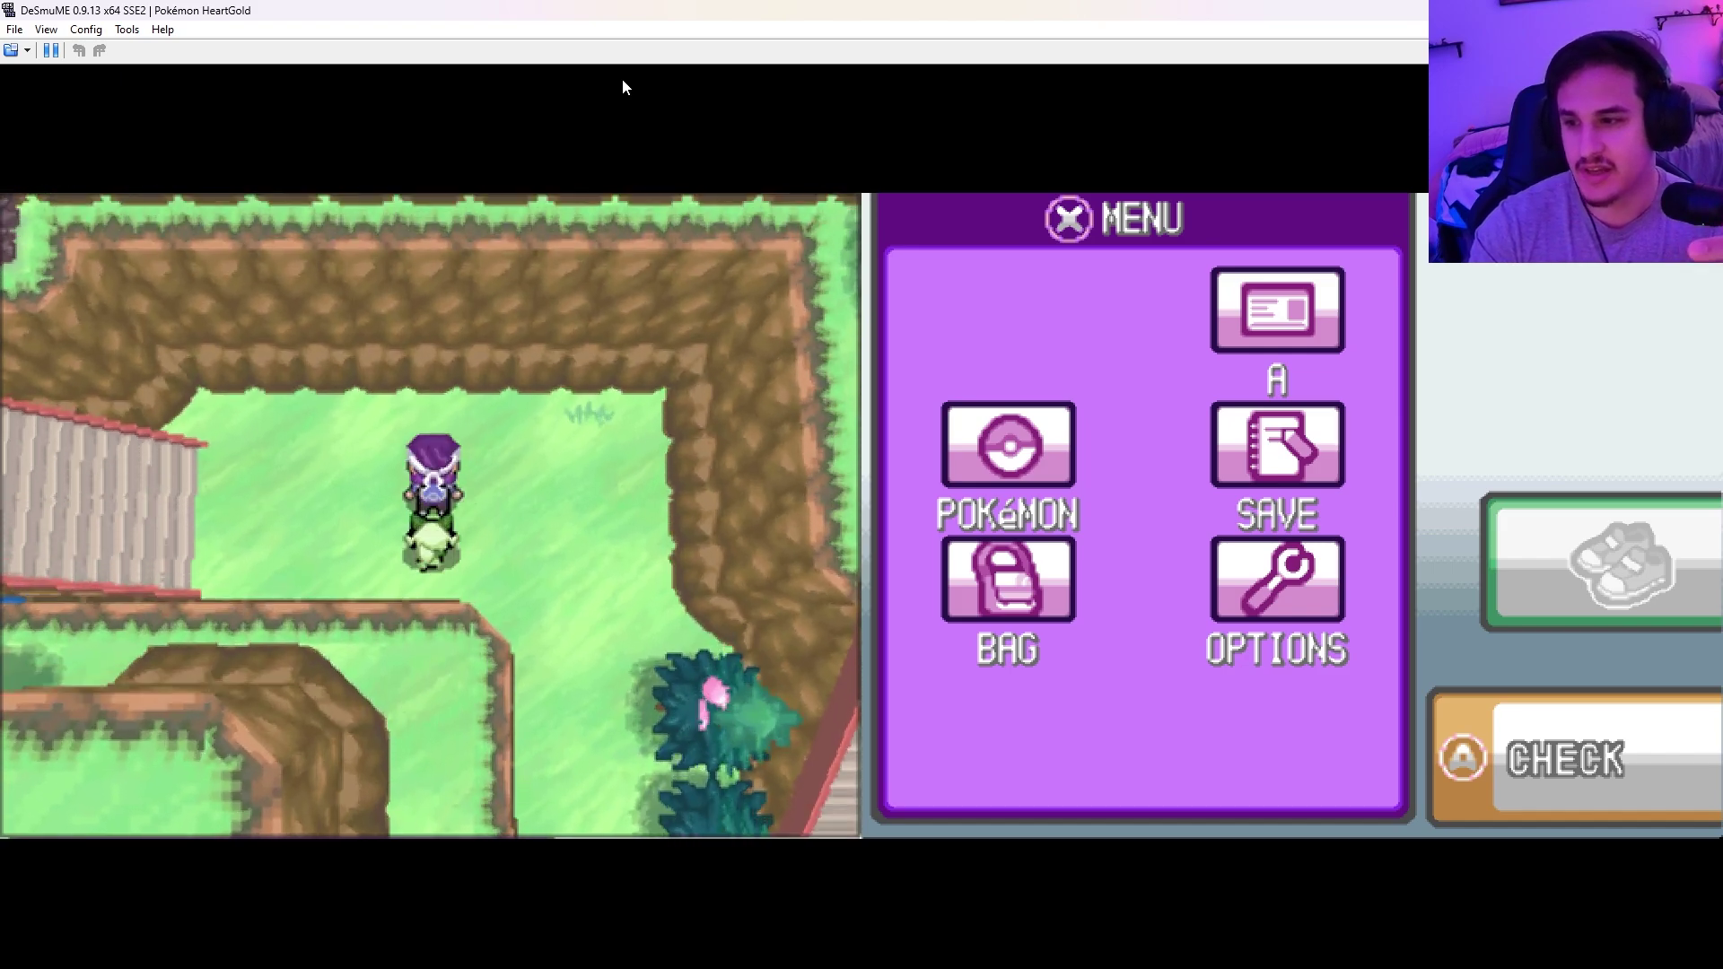
pyautogui.press('Down')
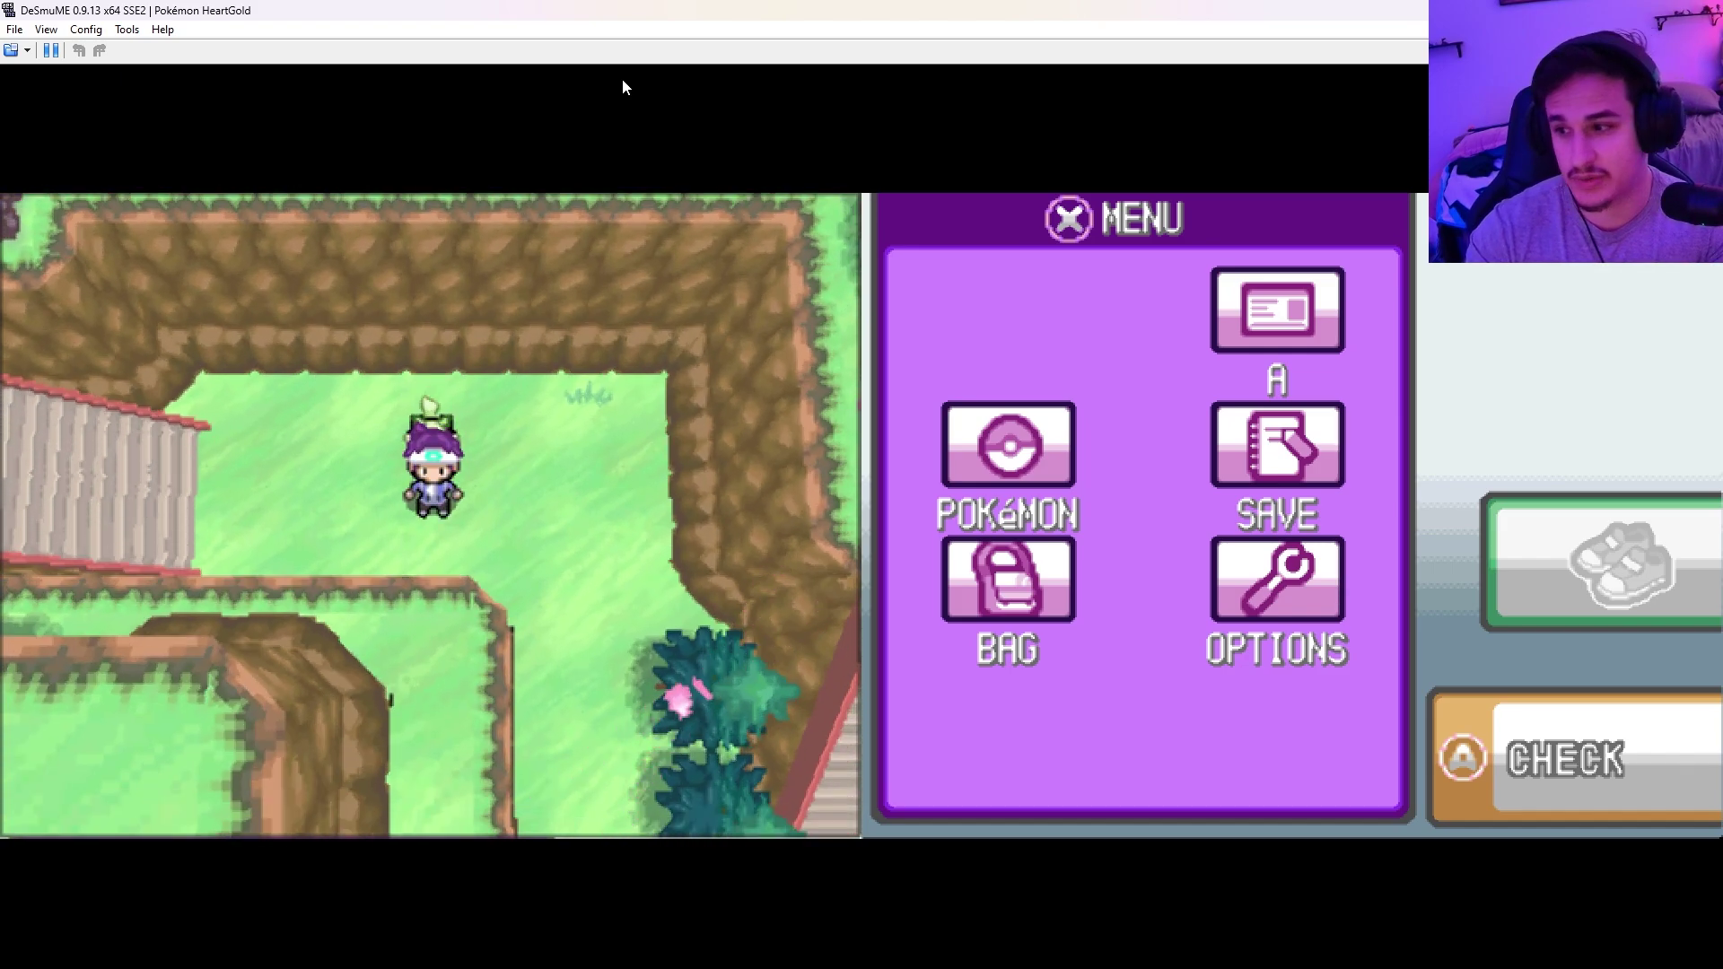
pyautogui.press('Down')
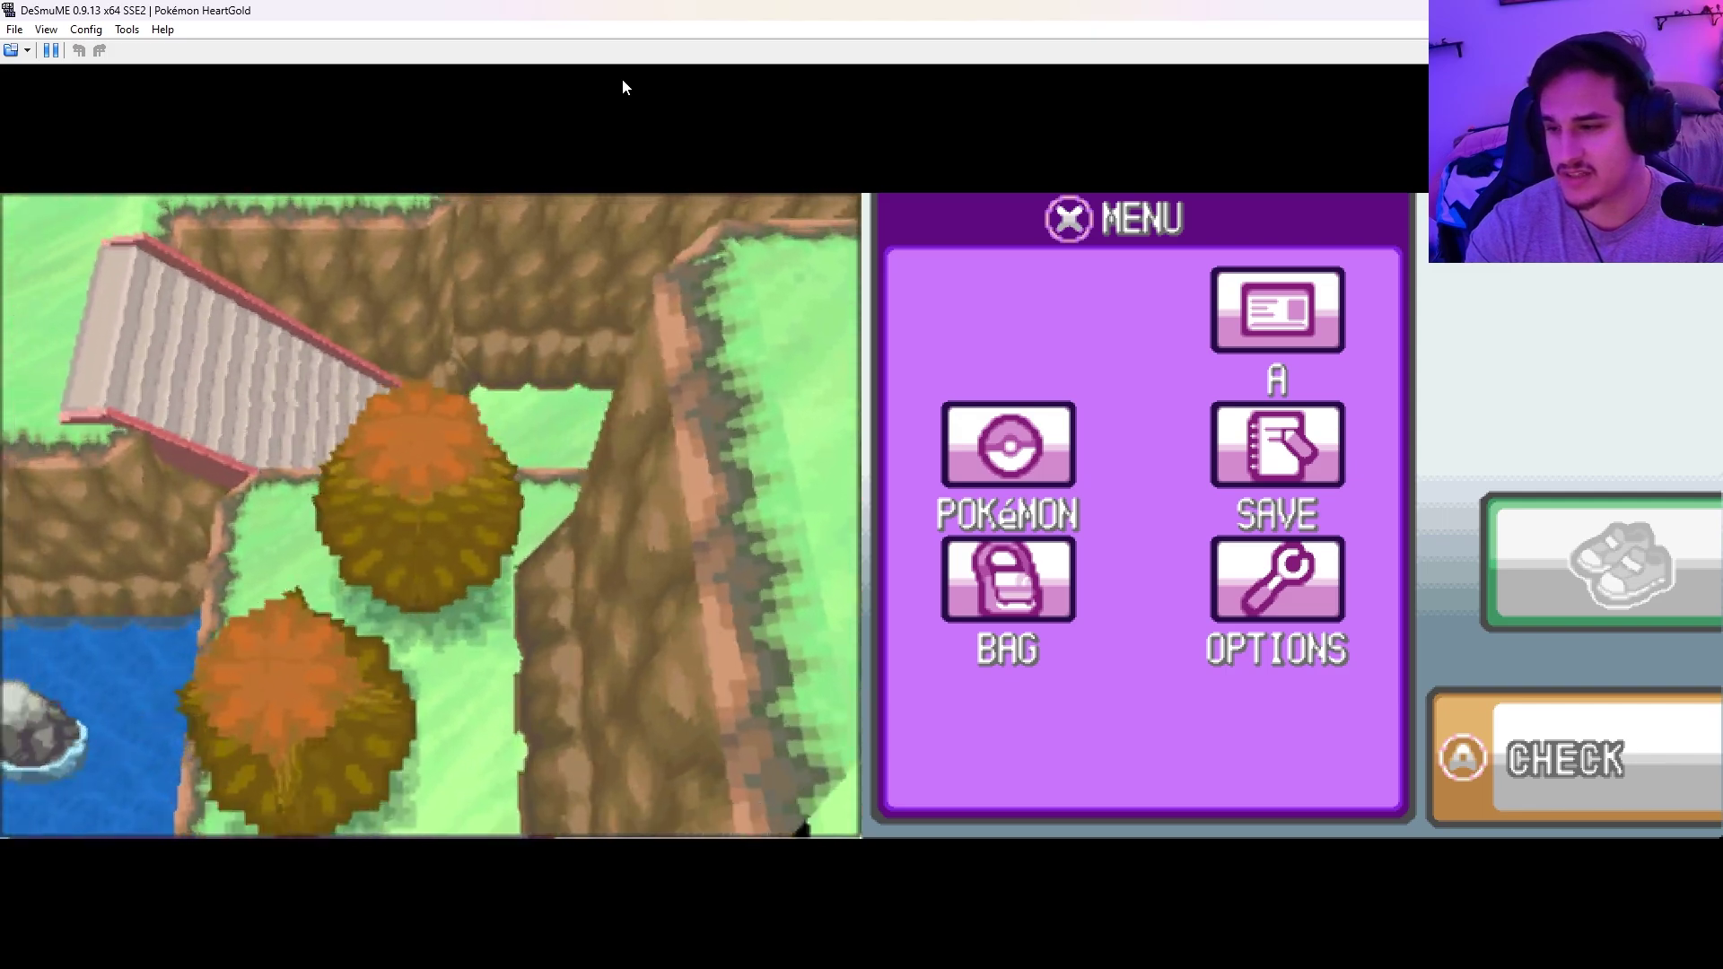
pyautogui.press('Left')
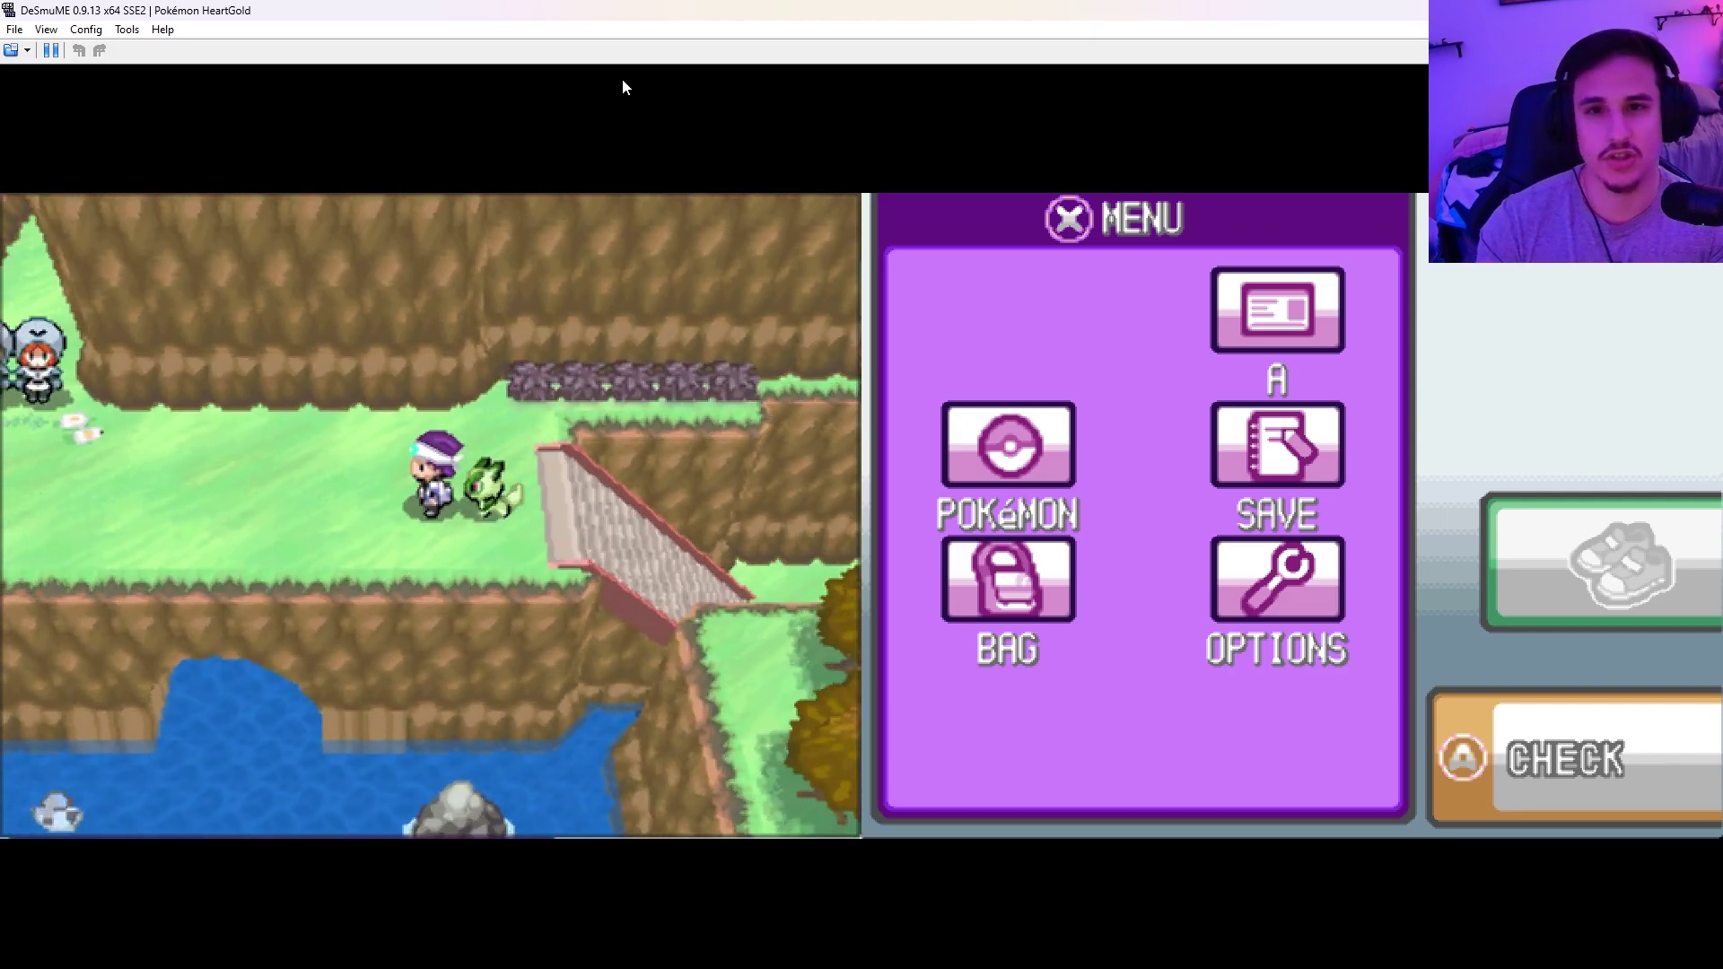
pyautogui.press('Right')
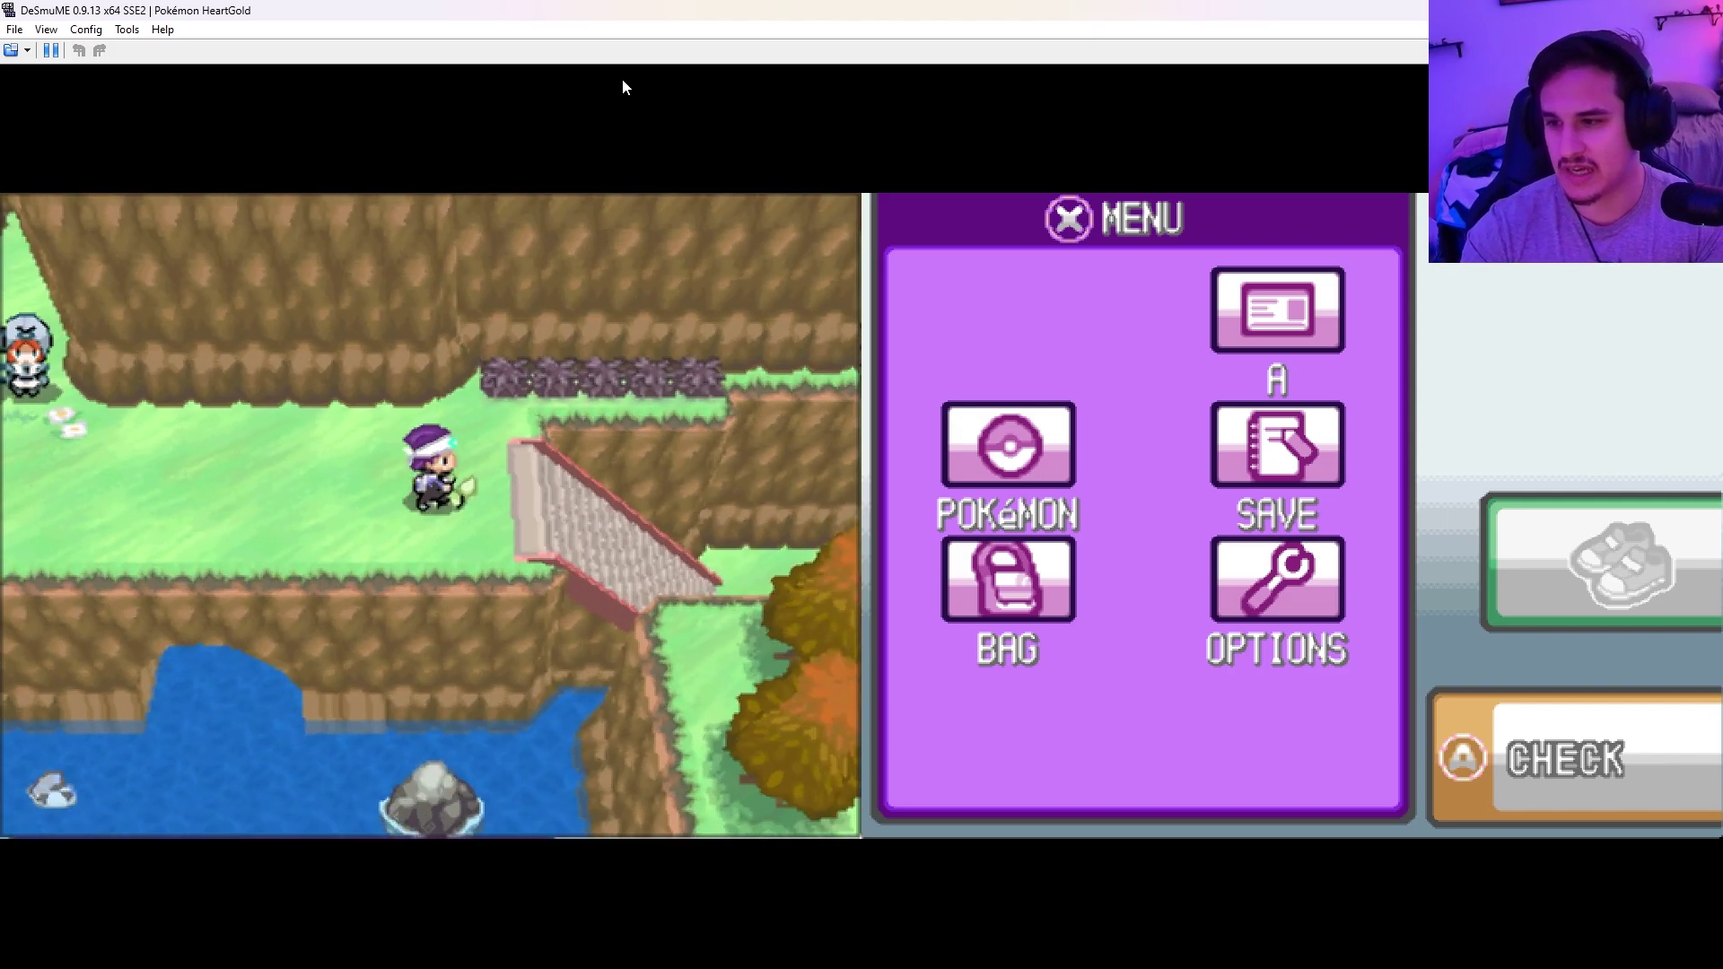
pyautogui.press('Left')
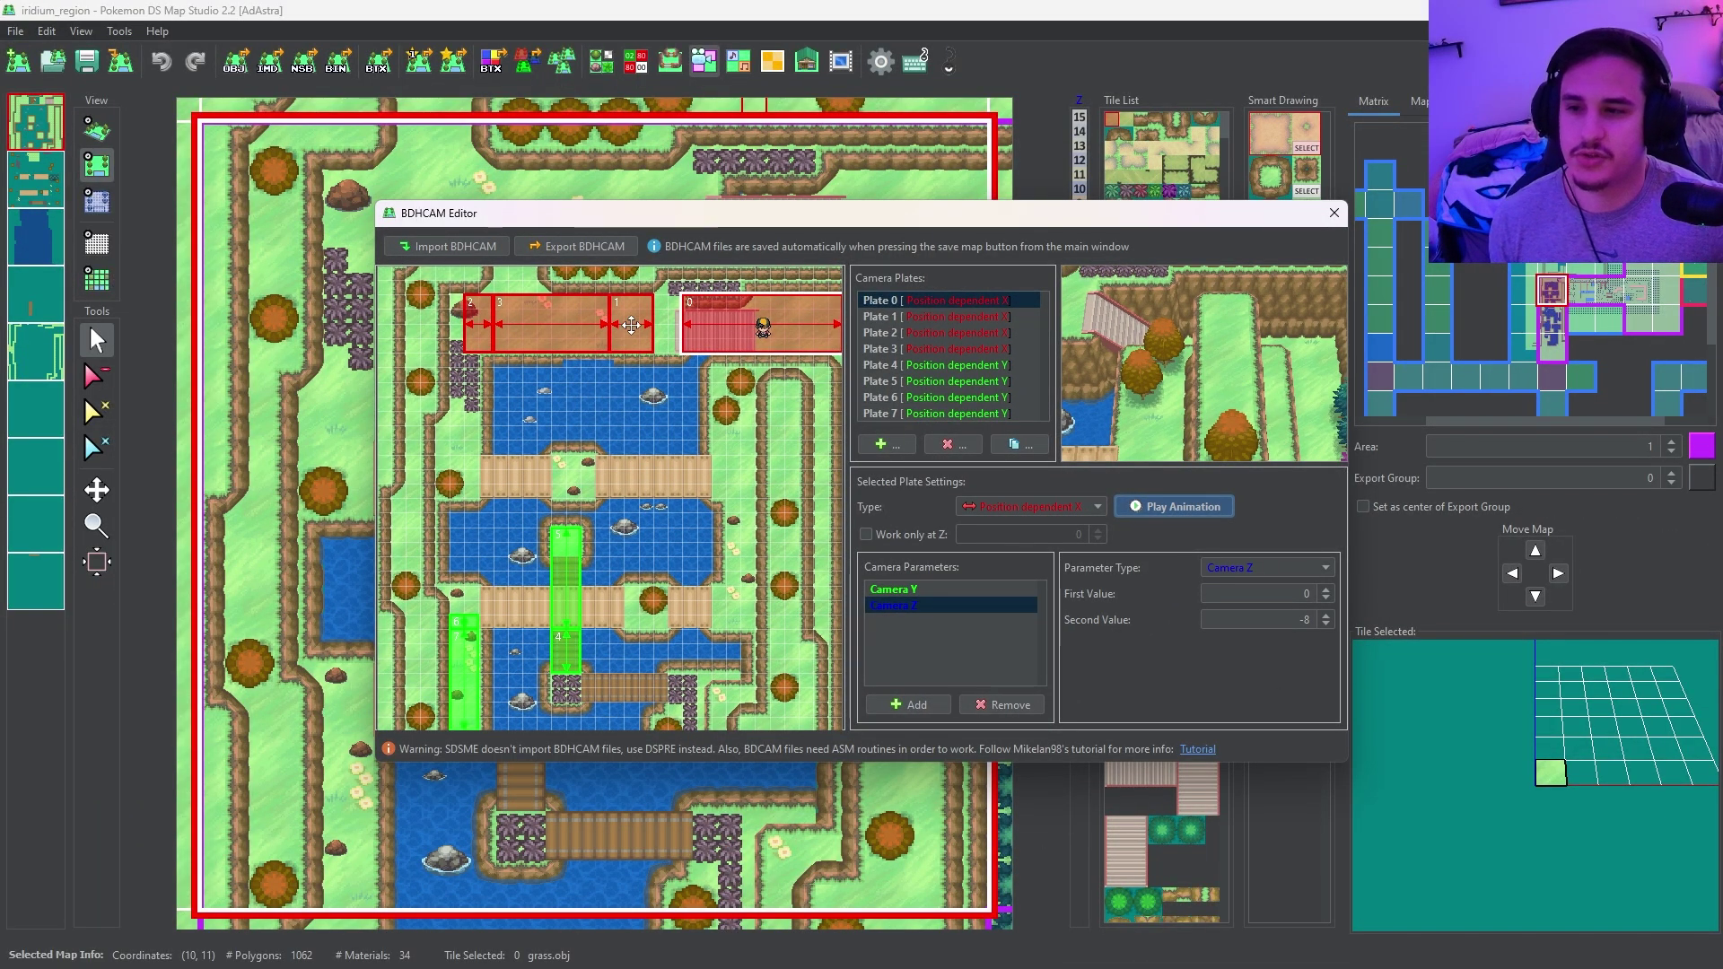
# - Select Plate 1 in Pokemon DS Map Studio's BDHCAM Editor and review the first and second values of its Camera Y and Target Y parameters
pyautogui.click(631, 325)
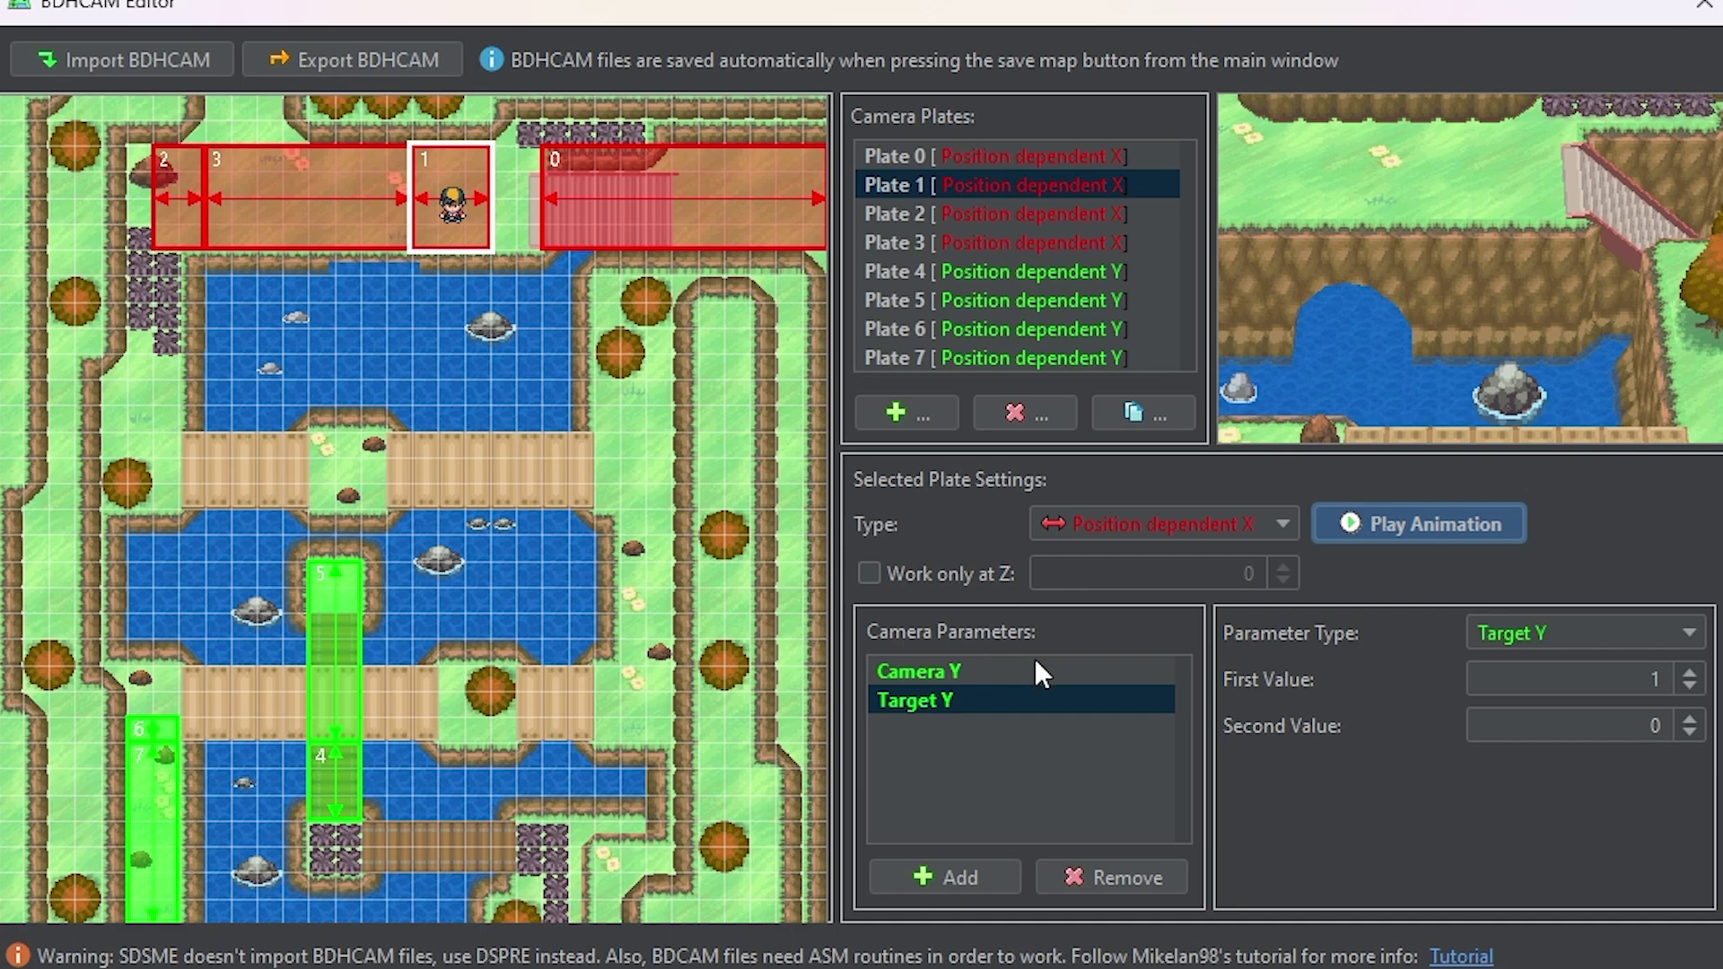
pyautogui.click(1044, 671)
pyautogui.click(1066, 701)
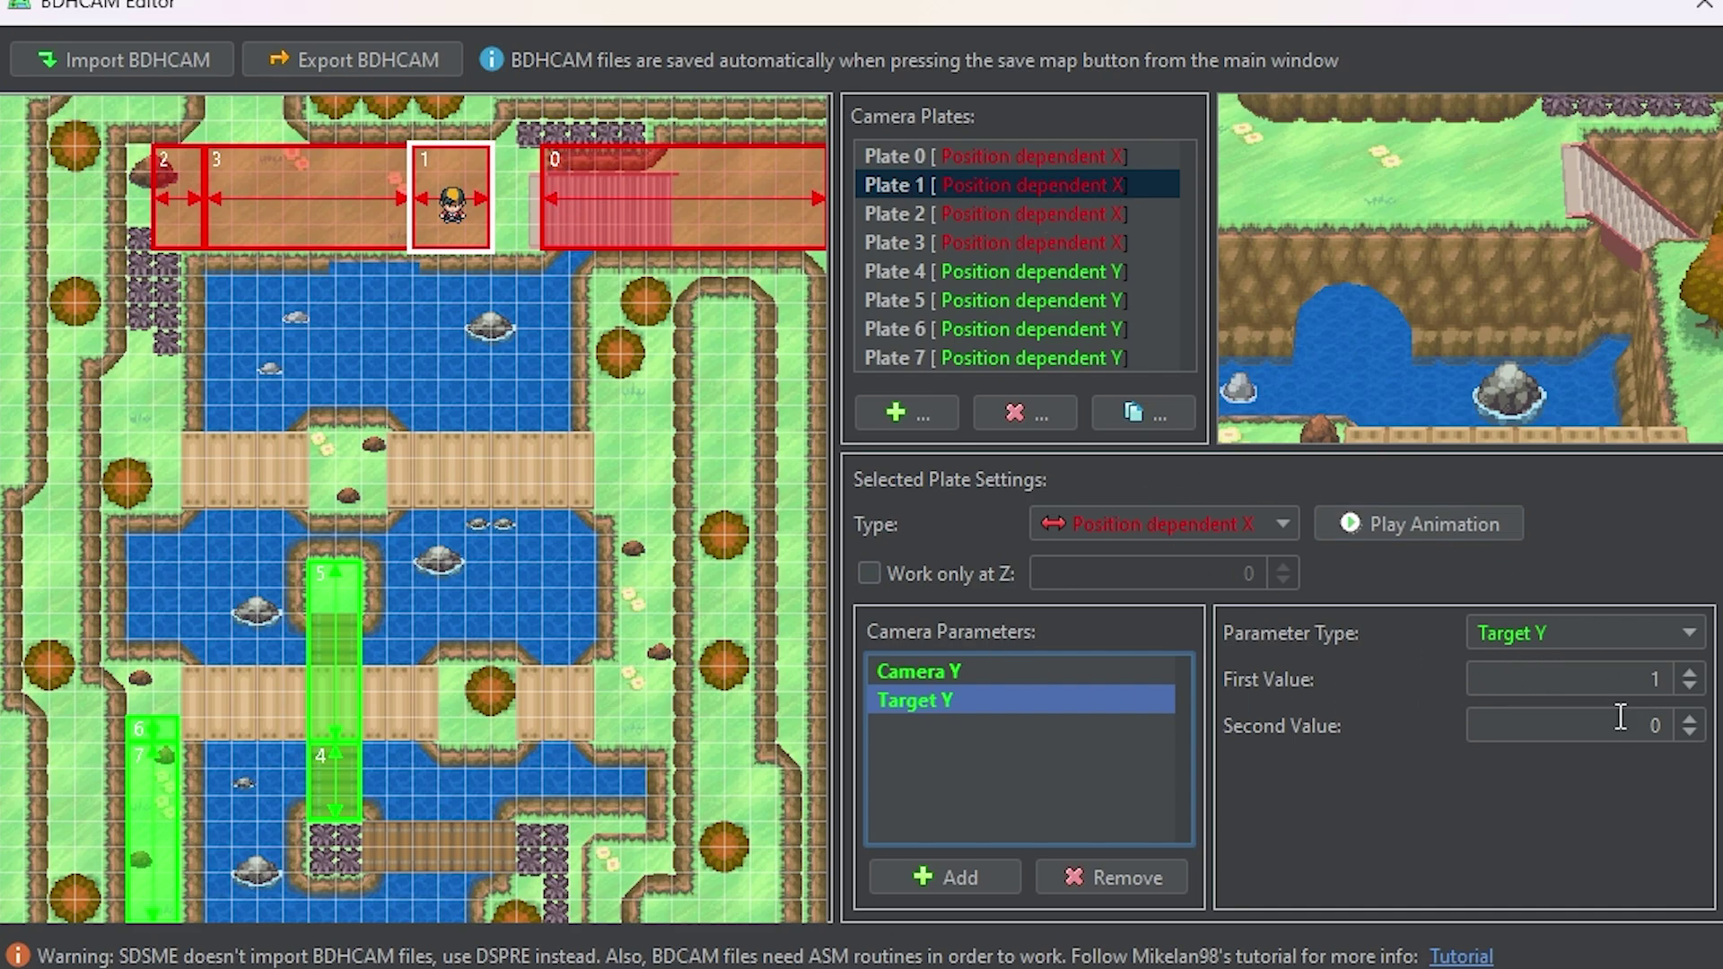
pyautogui.doubleClick(1655, 724)
pyautogui.click(1023, 671)
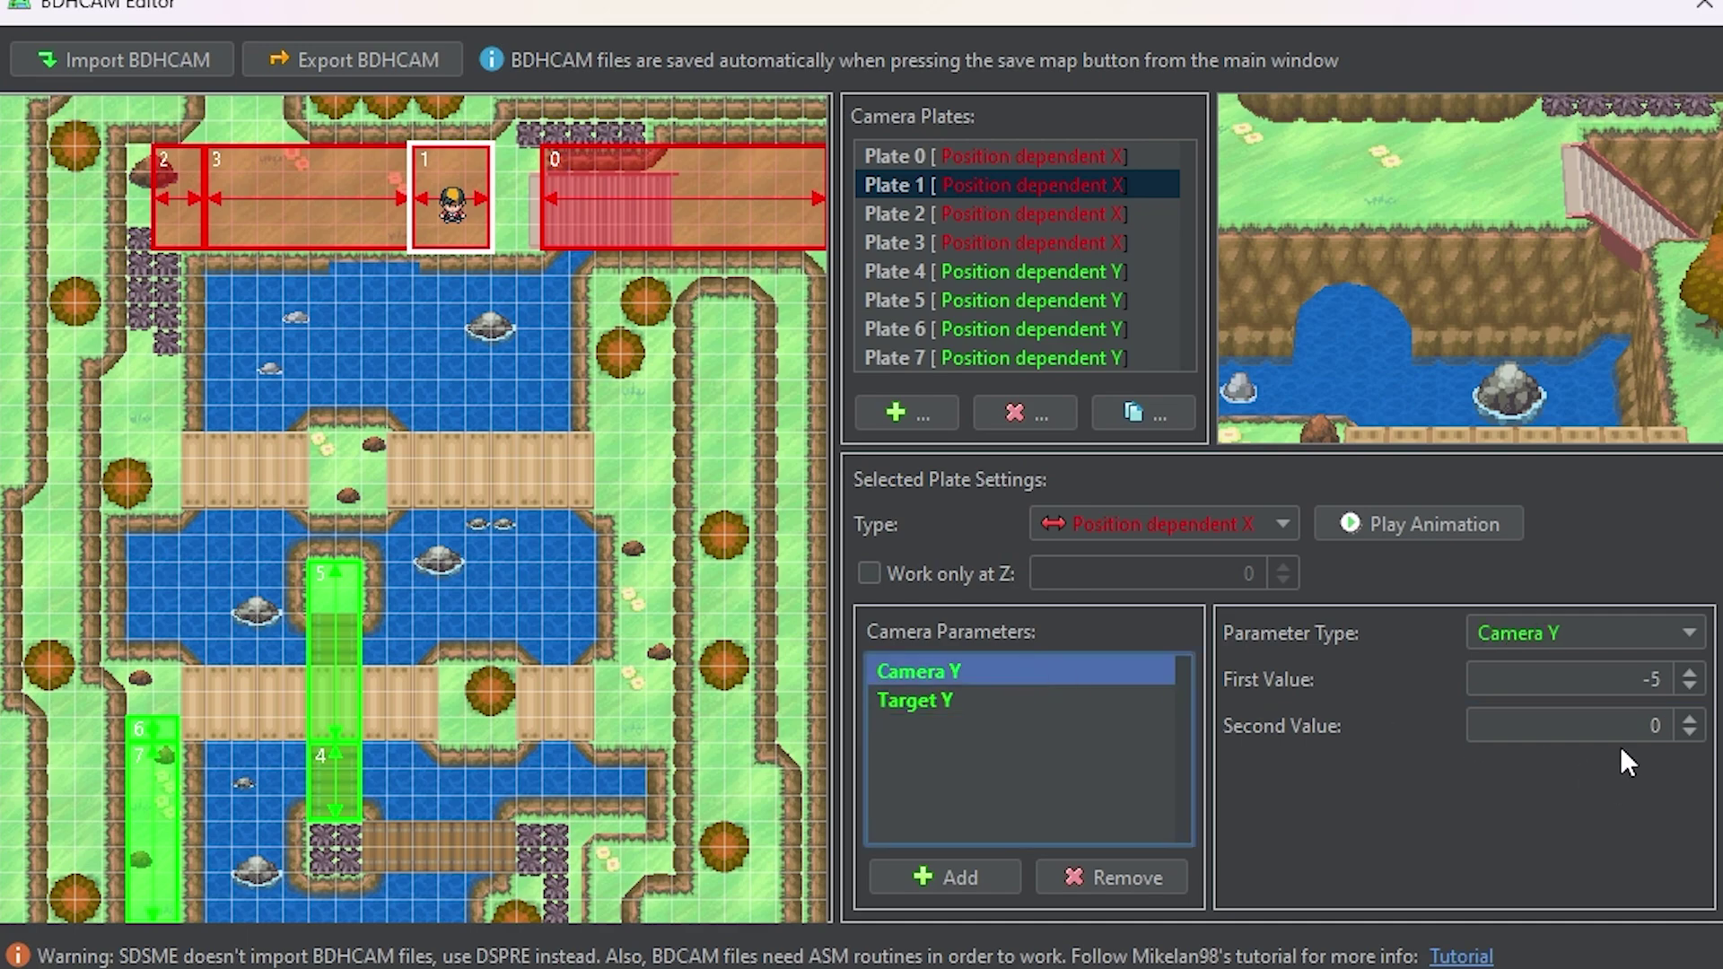
pyautogui.doubleClick(1655, 723)
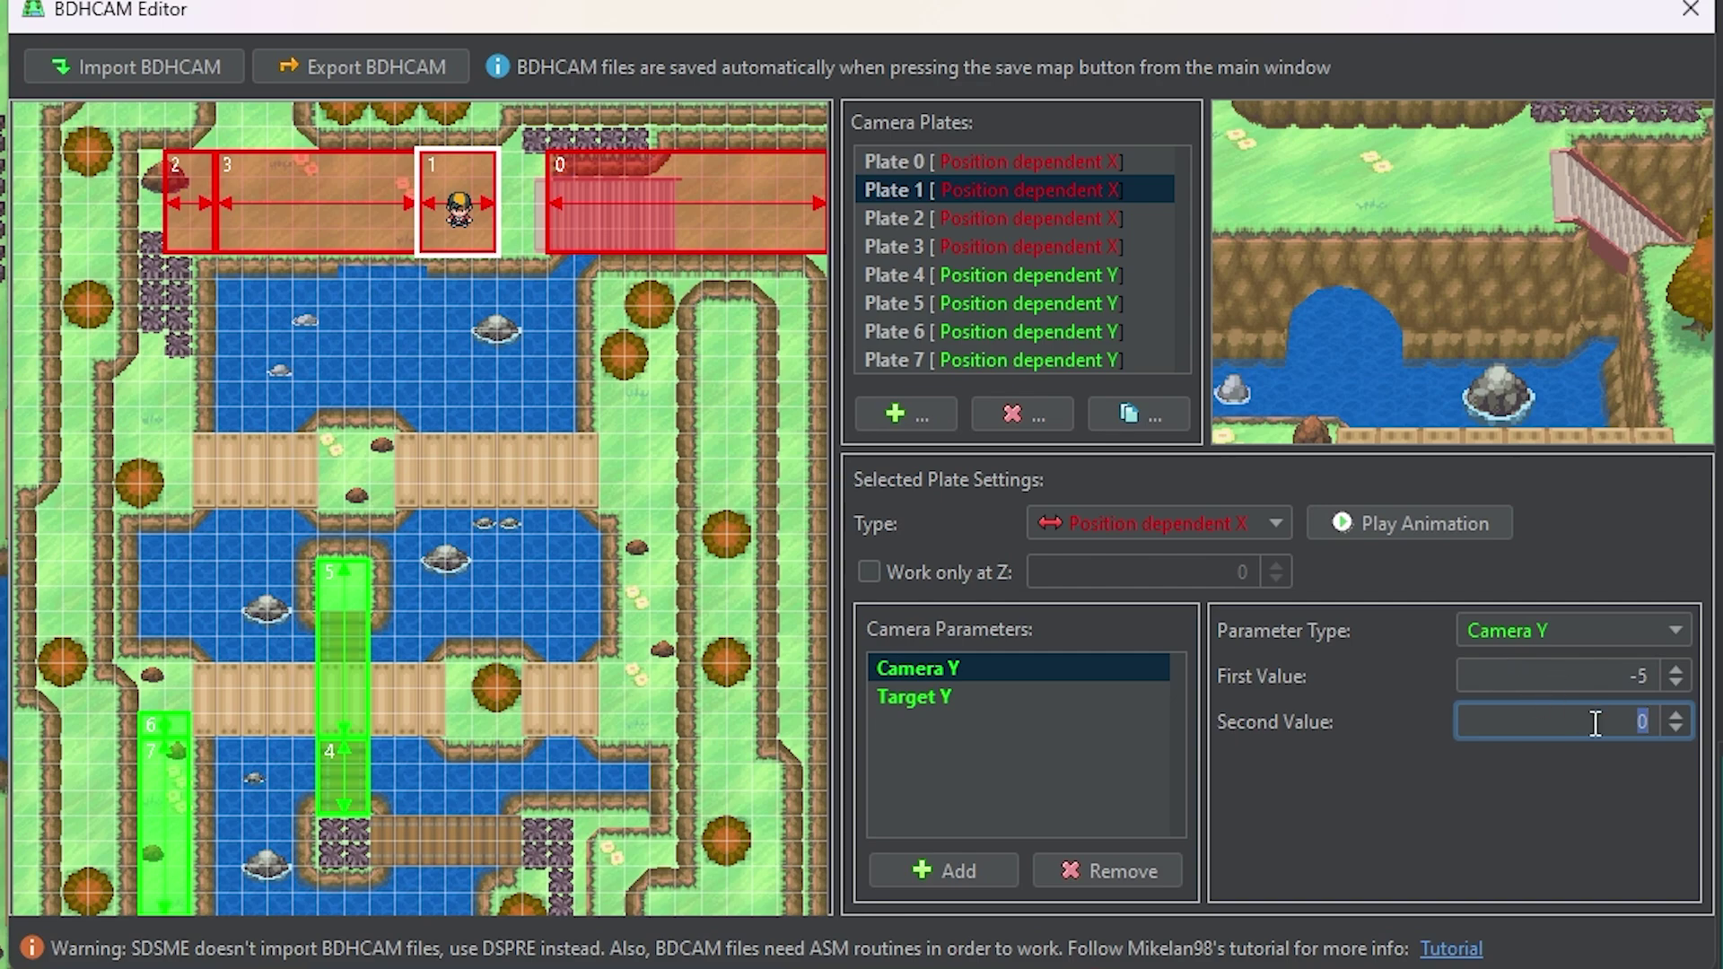
pyautogui.hotkey('shift', 'Tab')
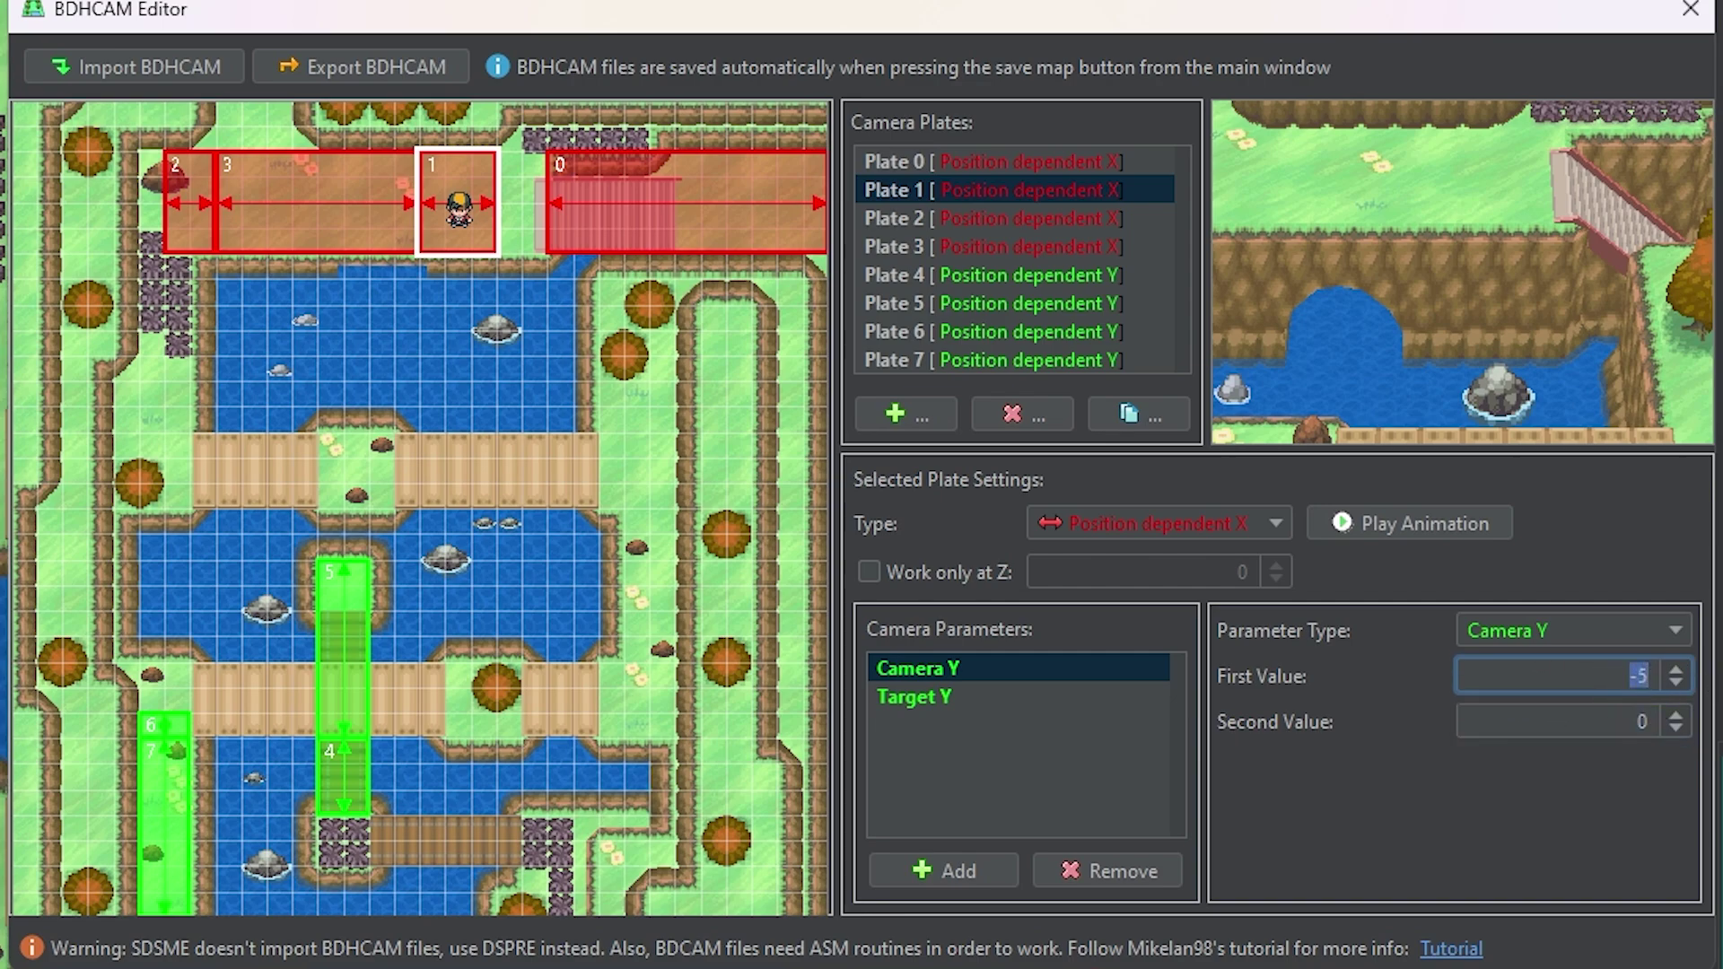
# - Recheck Plate 1's Camera Y and Target Y parameters, focusing on the first value of Target Y
pyautogui.click(962, 698)
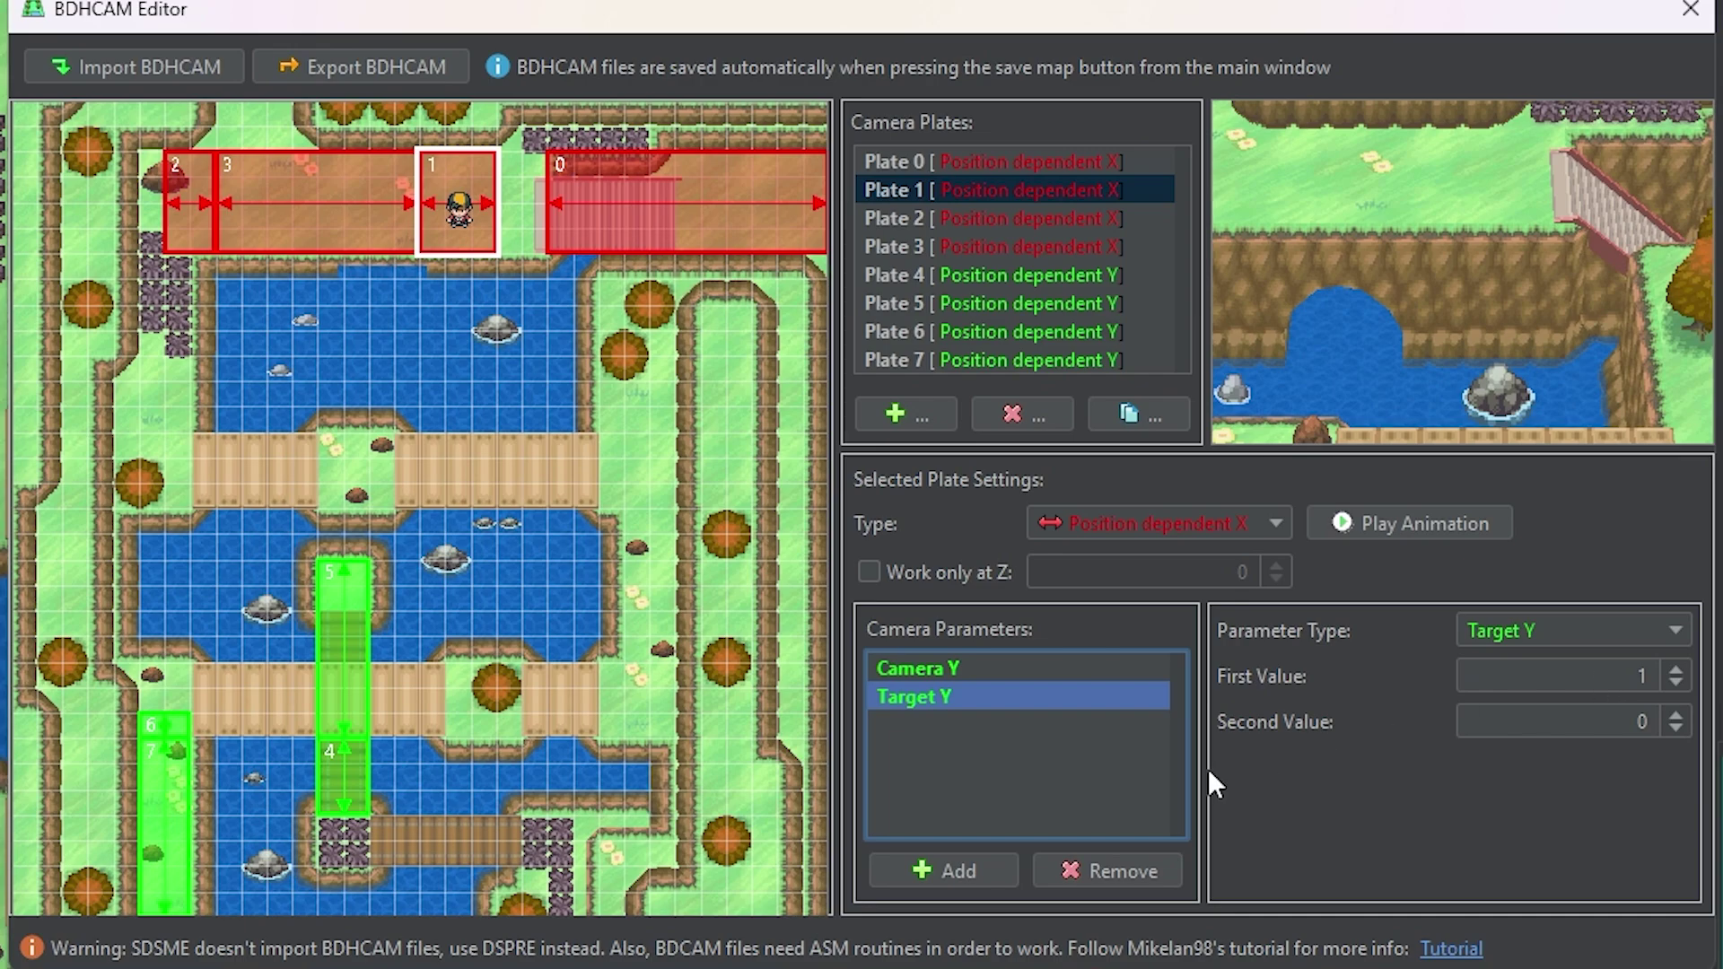
pyautogui.click(991, 670)
pyautogui.click(1012, 705)
pyautogui.moveTo(1573, 679); pyautogui.dragTo(1659, 691)
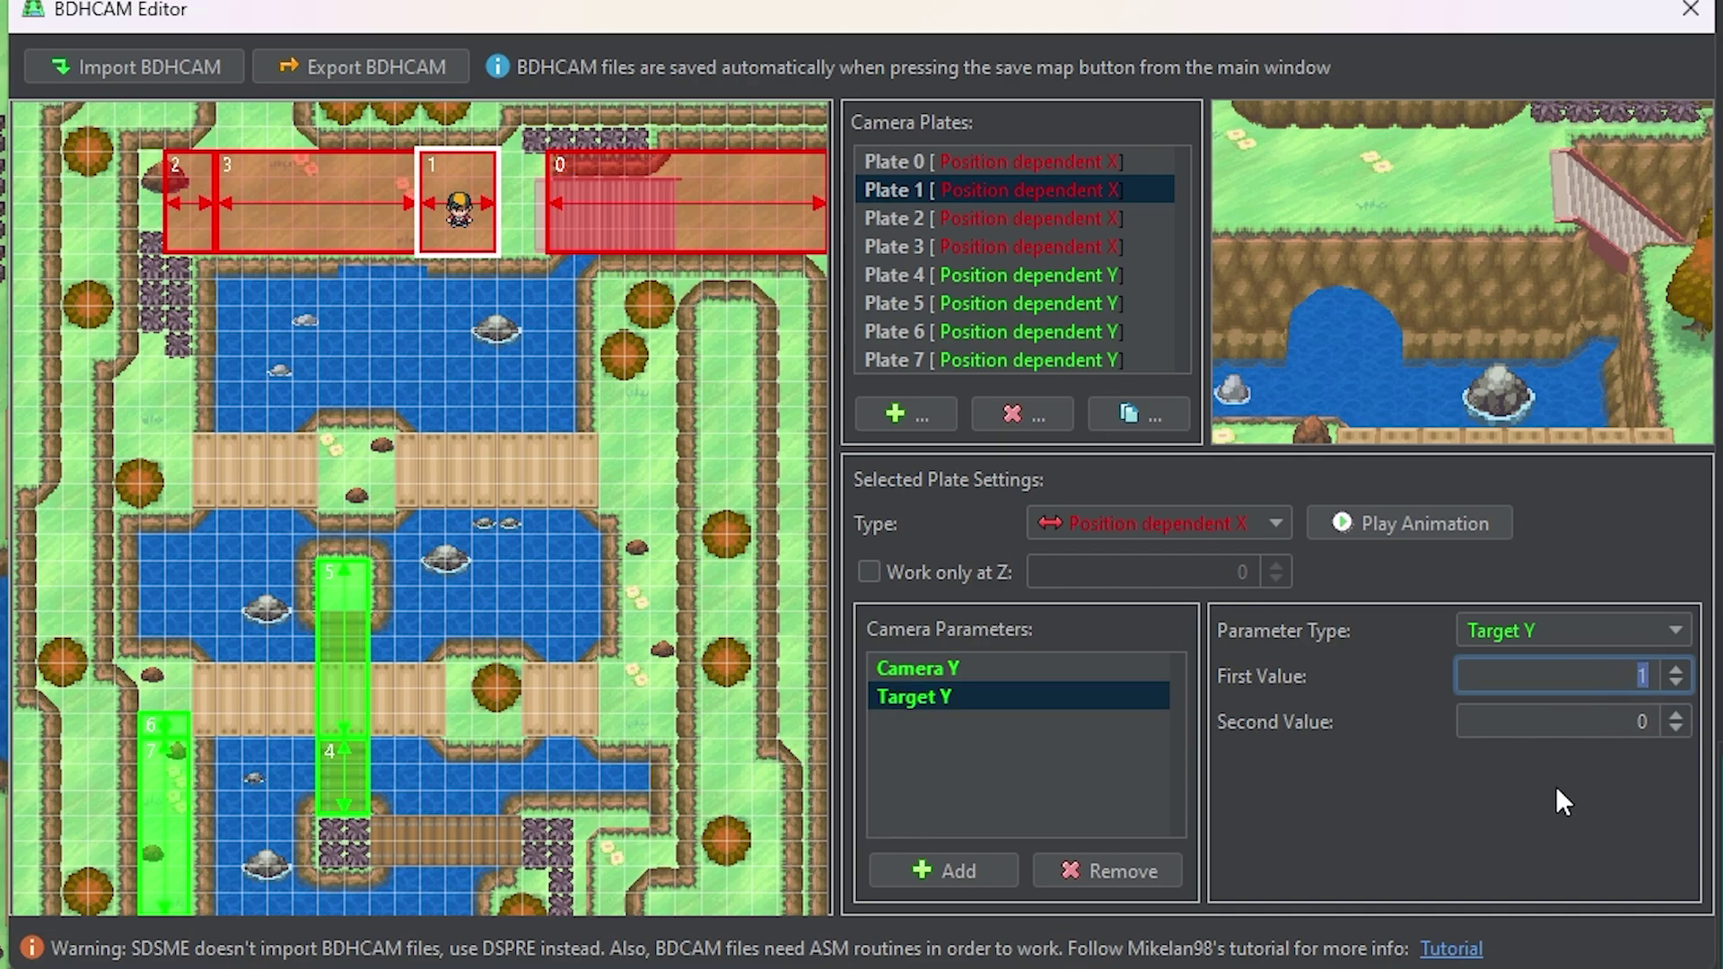
pyautogui.click(1596, 675)
# - Review Plate 3's Target Y and Camera Y values and preview its camera animation
pyautogui.click(286, 190)
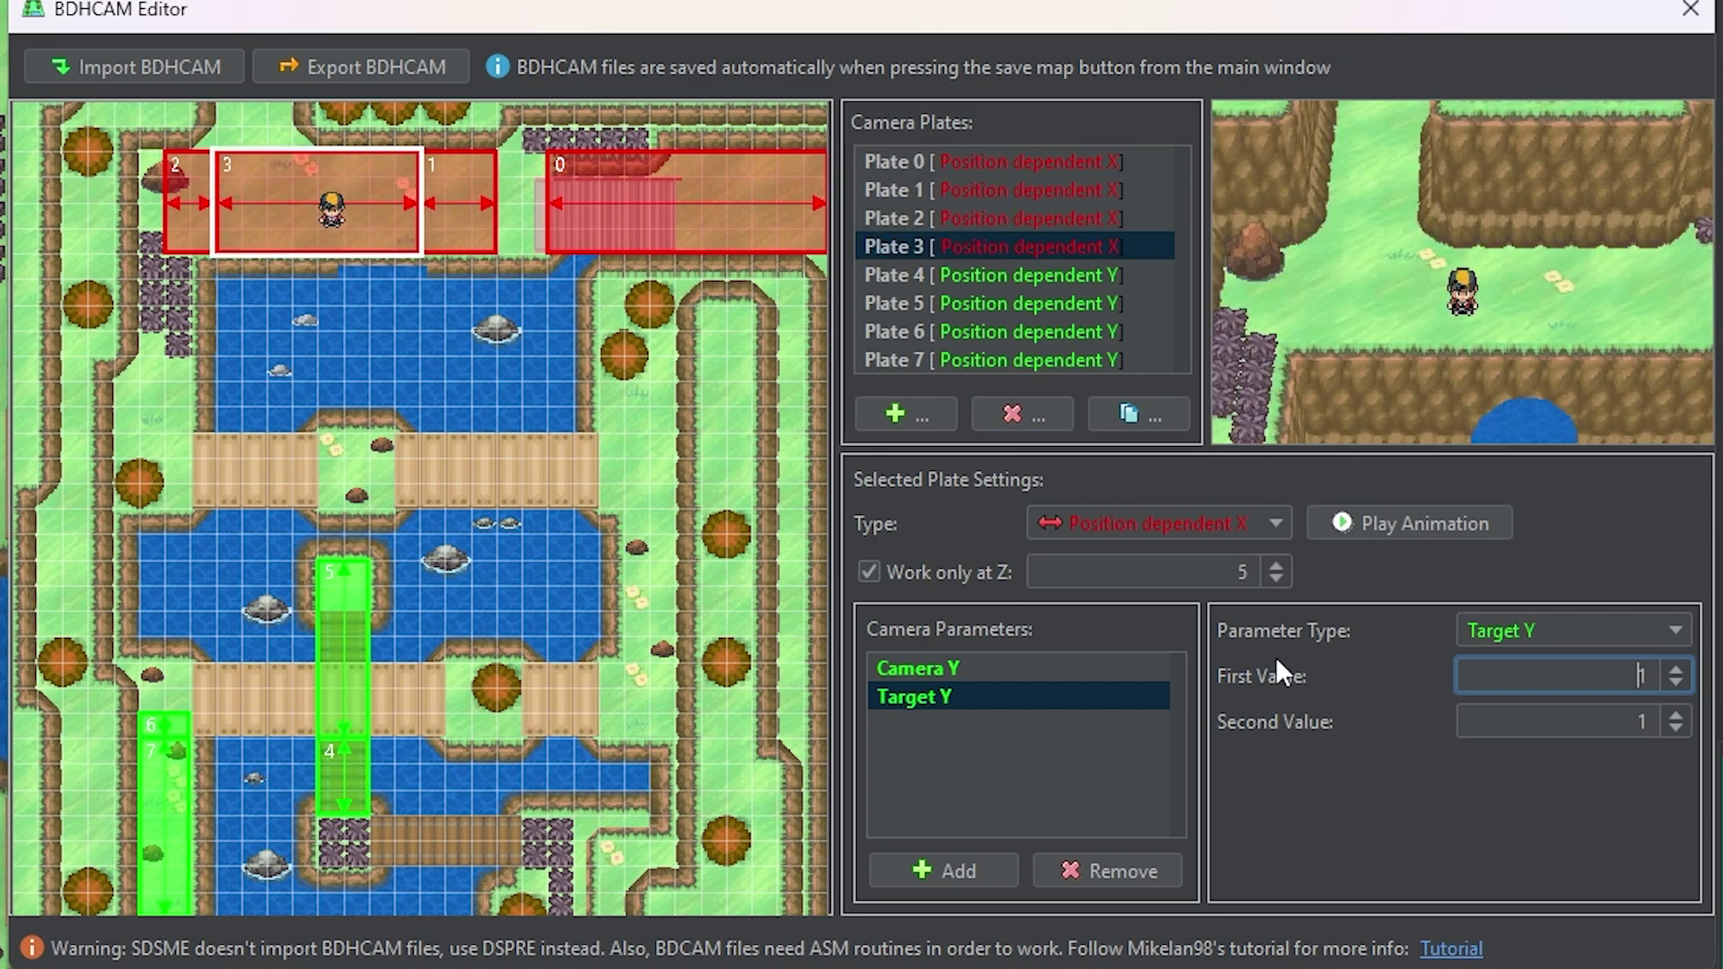
pyautogui.doubleClick(1633, 721)
pyautogui.click(1082, 666)
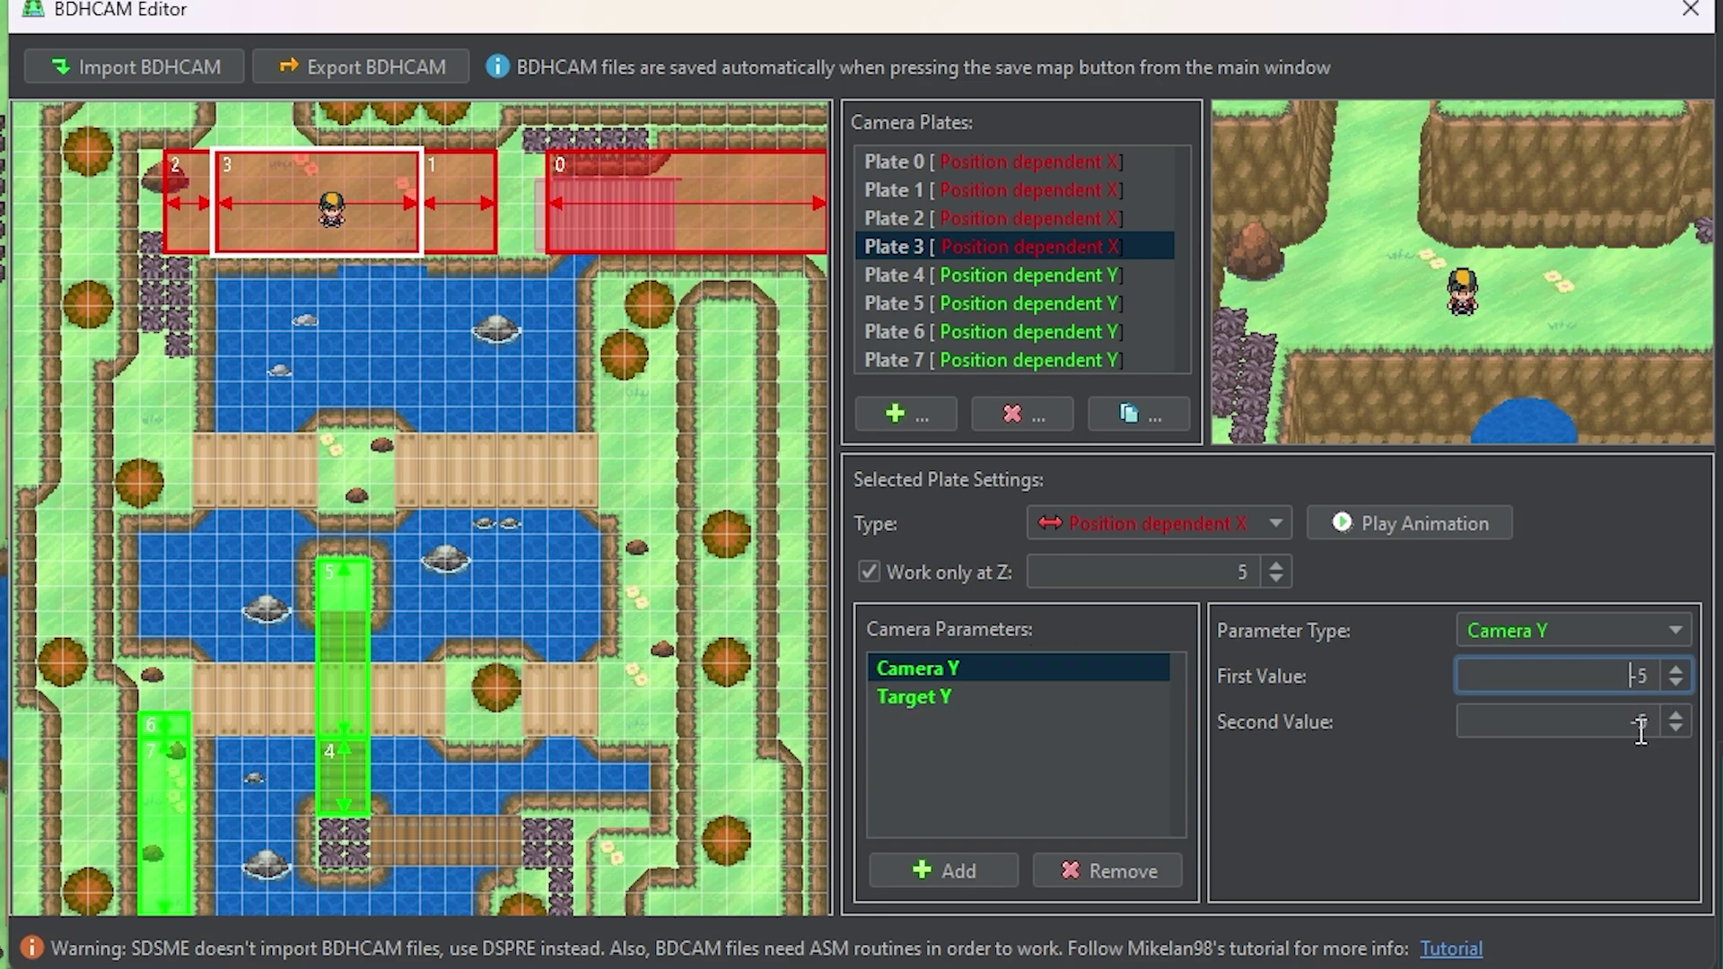
pyautogui.click(1408, 523)
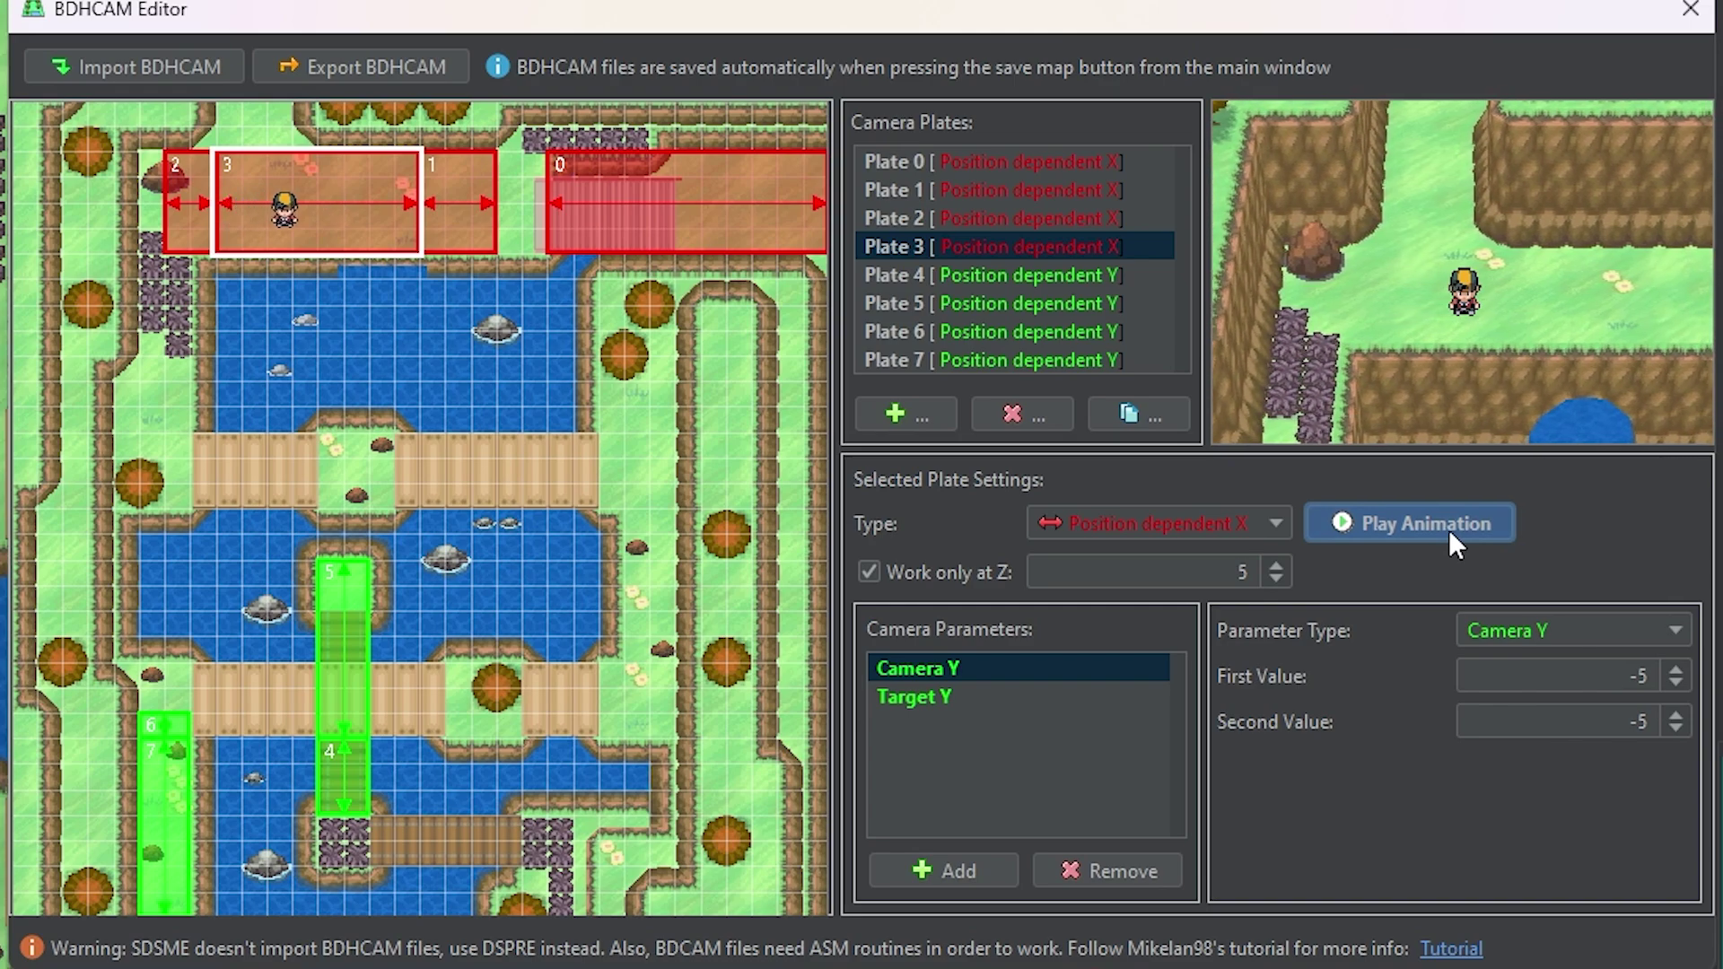
# - Compare the Camera Y and Target Y values of Plate 1 with those of Plate 3
pyautogui.moveTo(1512, 679); pyautogui.dragTo(1704, 673)
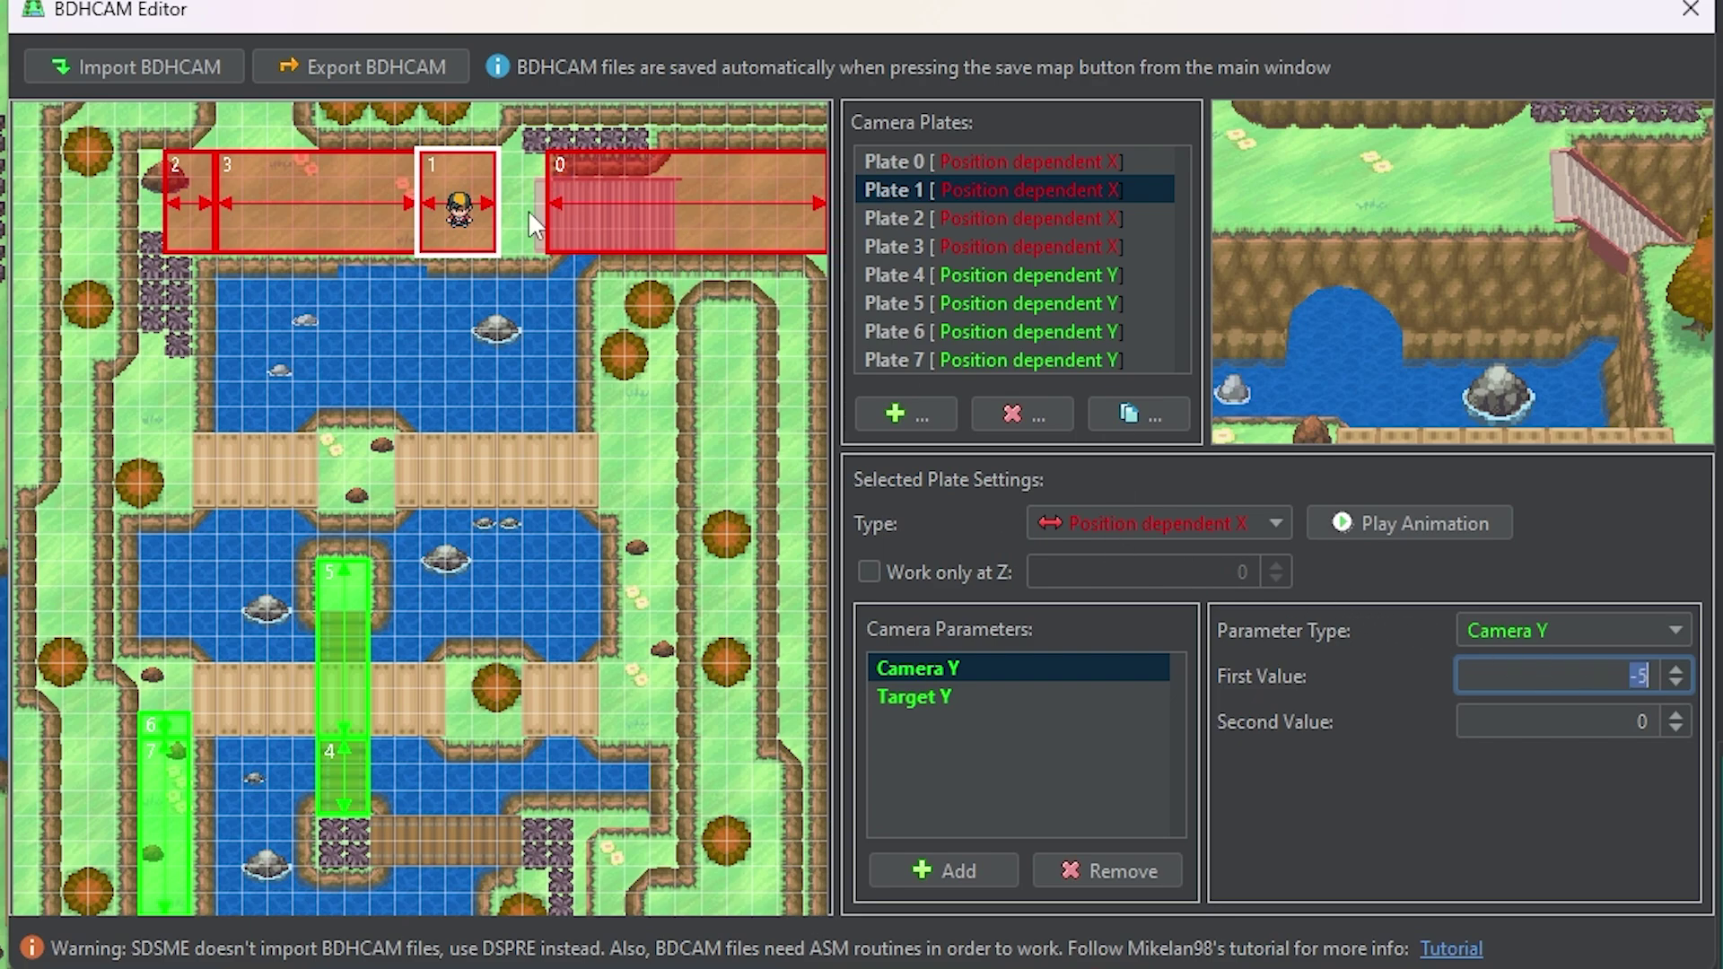
pyautogui.click(1005, 691)
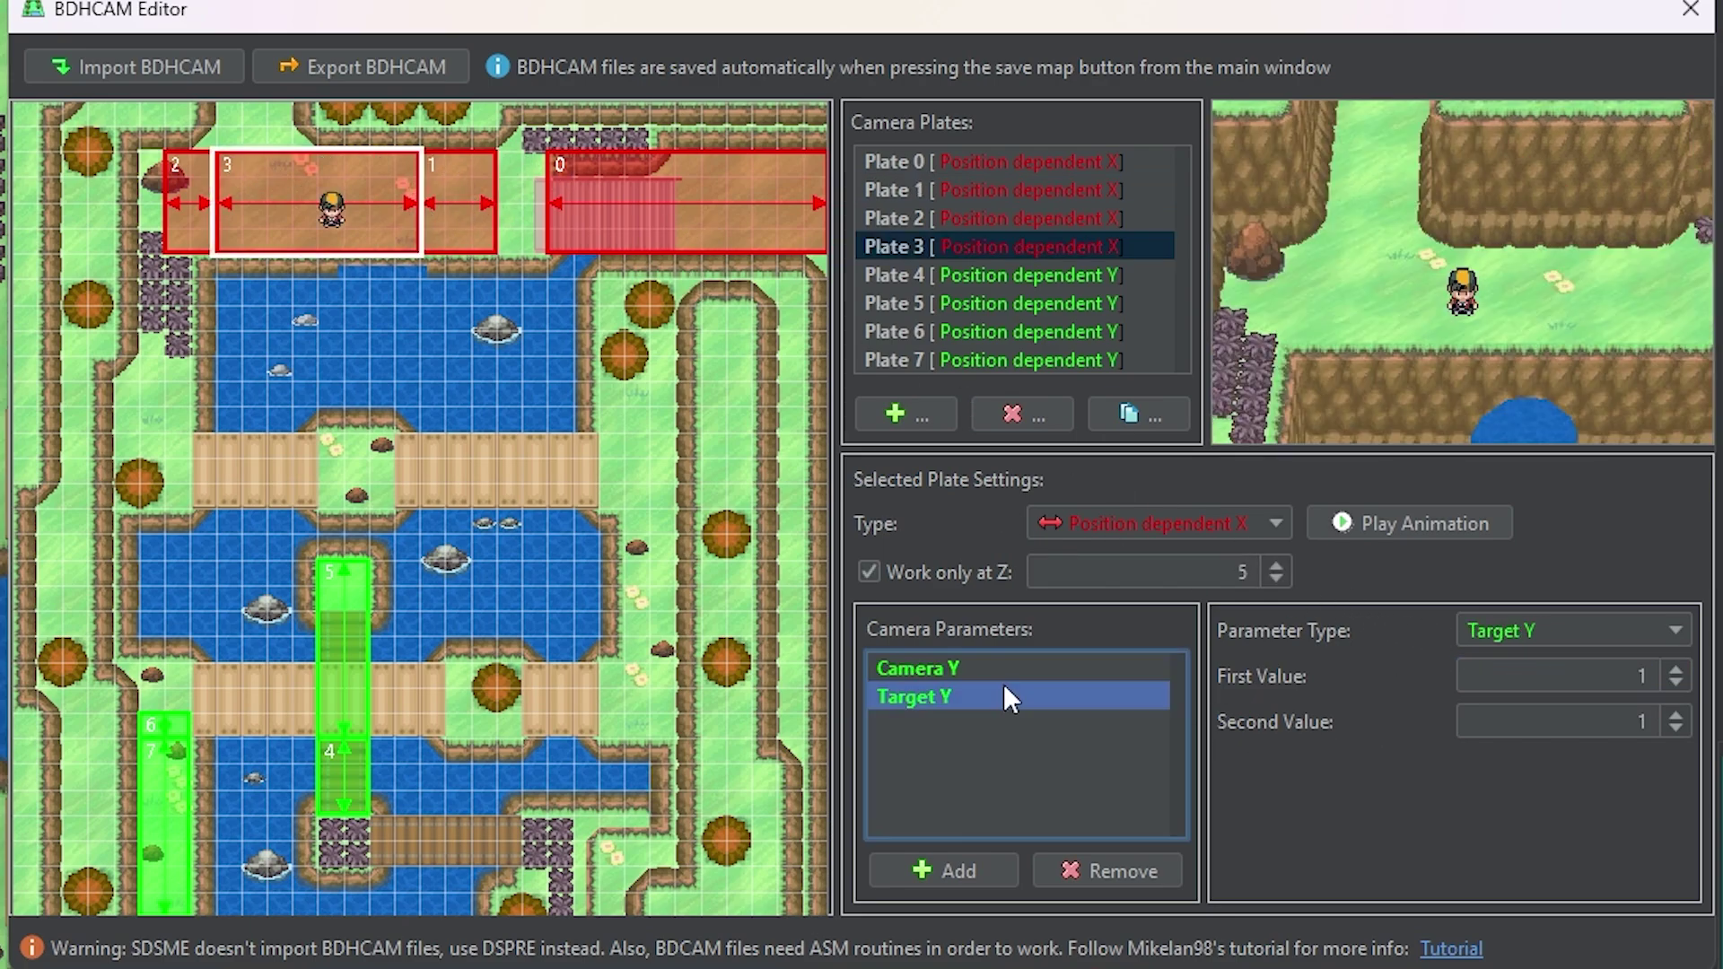
pyautogui.doubleClick(1526, 718)
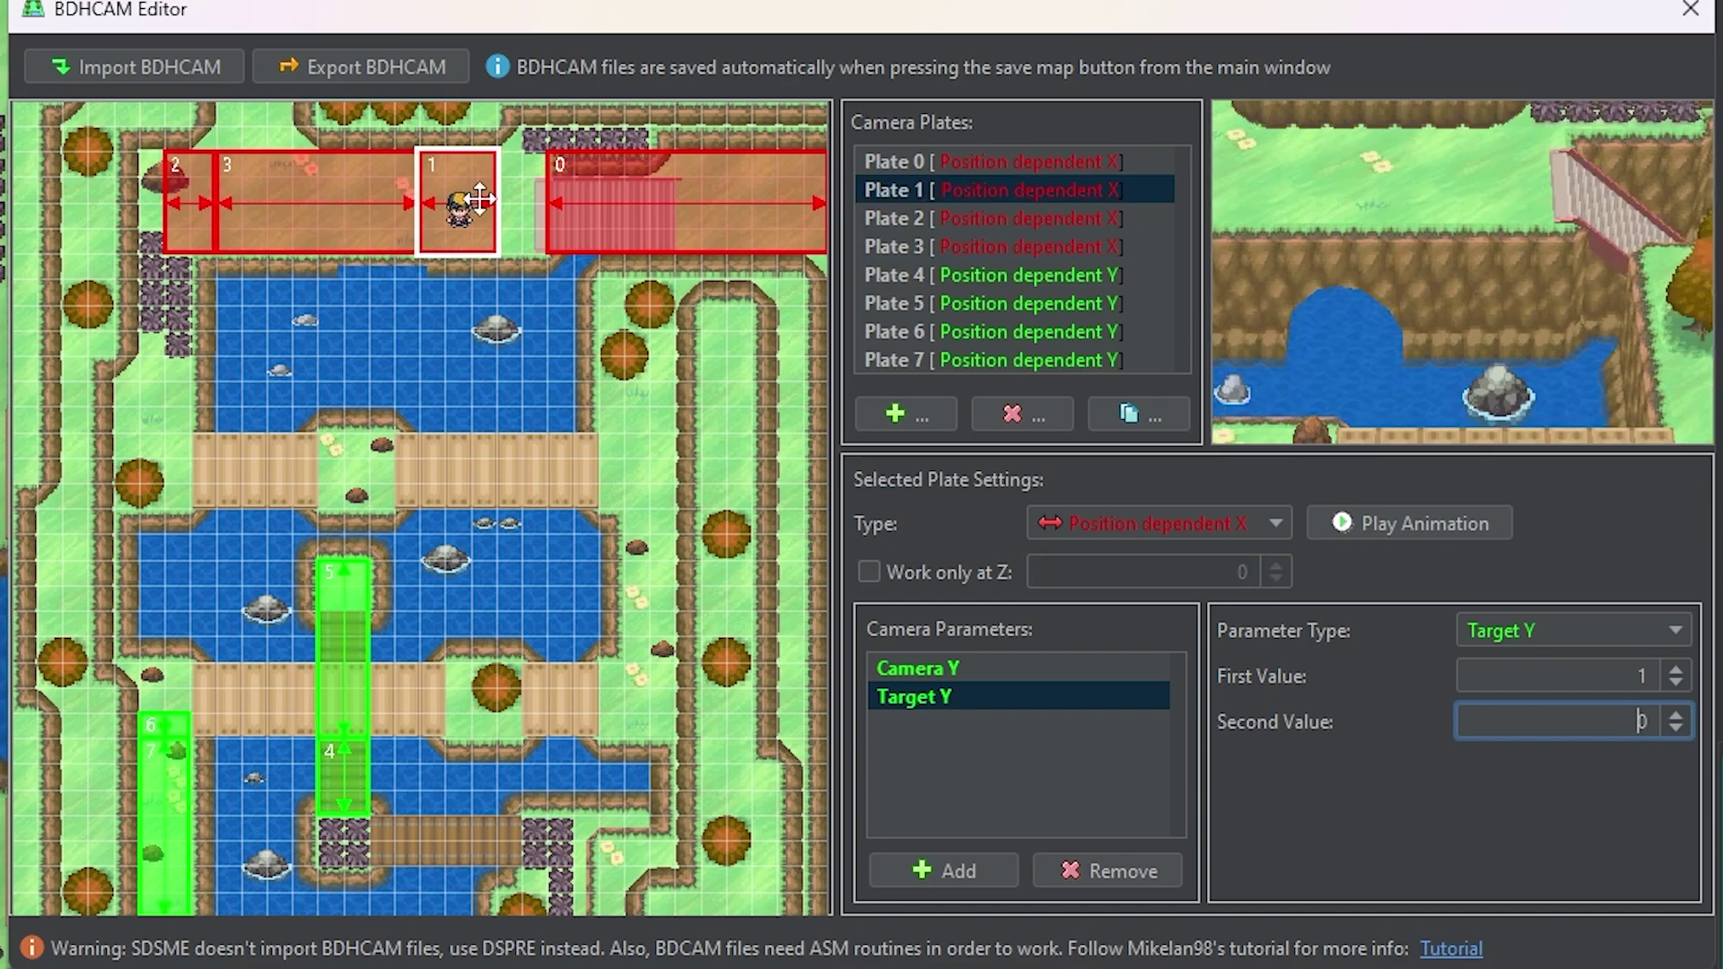
pyautogui.doubleClick(1630, 670)
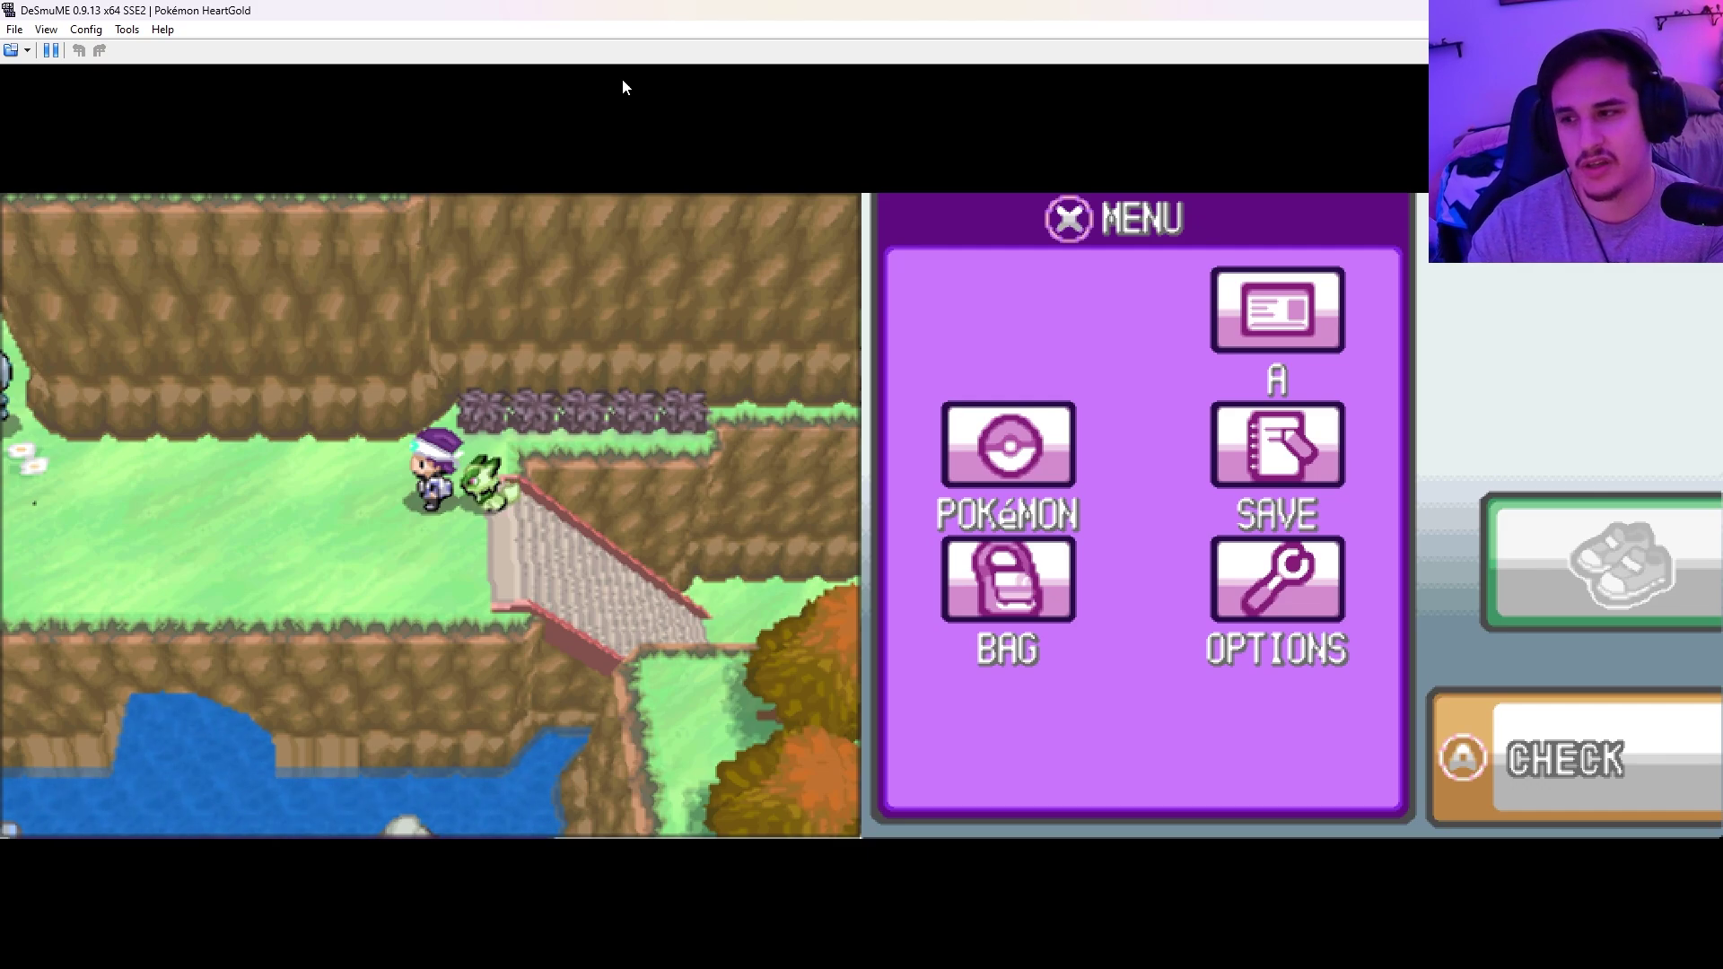
# - In the DeSmuME game, walk the character west from the staircase past the three NPCs to the boulder, watching the camera
pyautogui.press('Left')
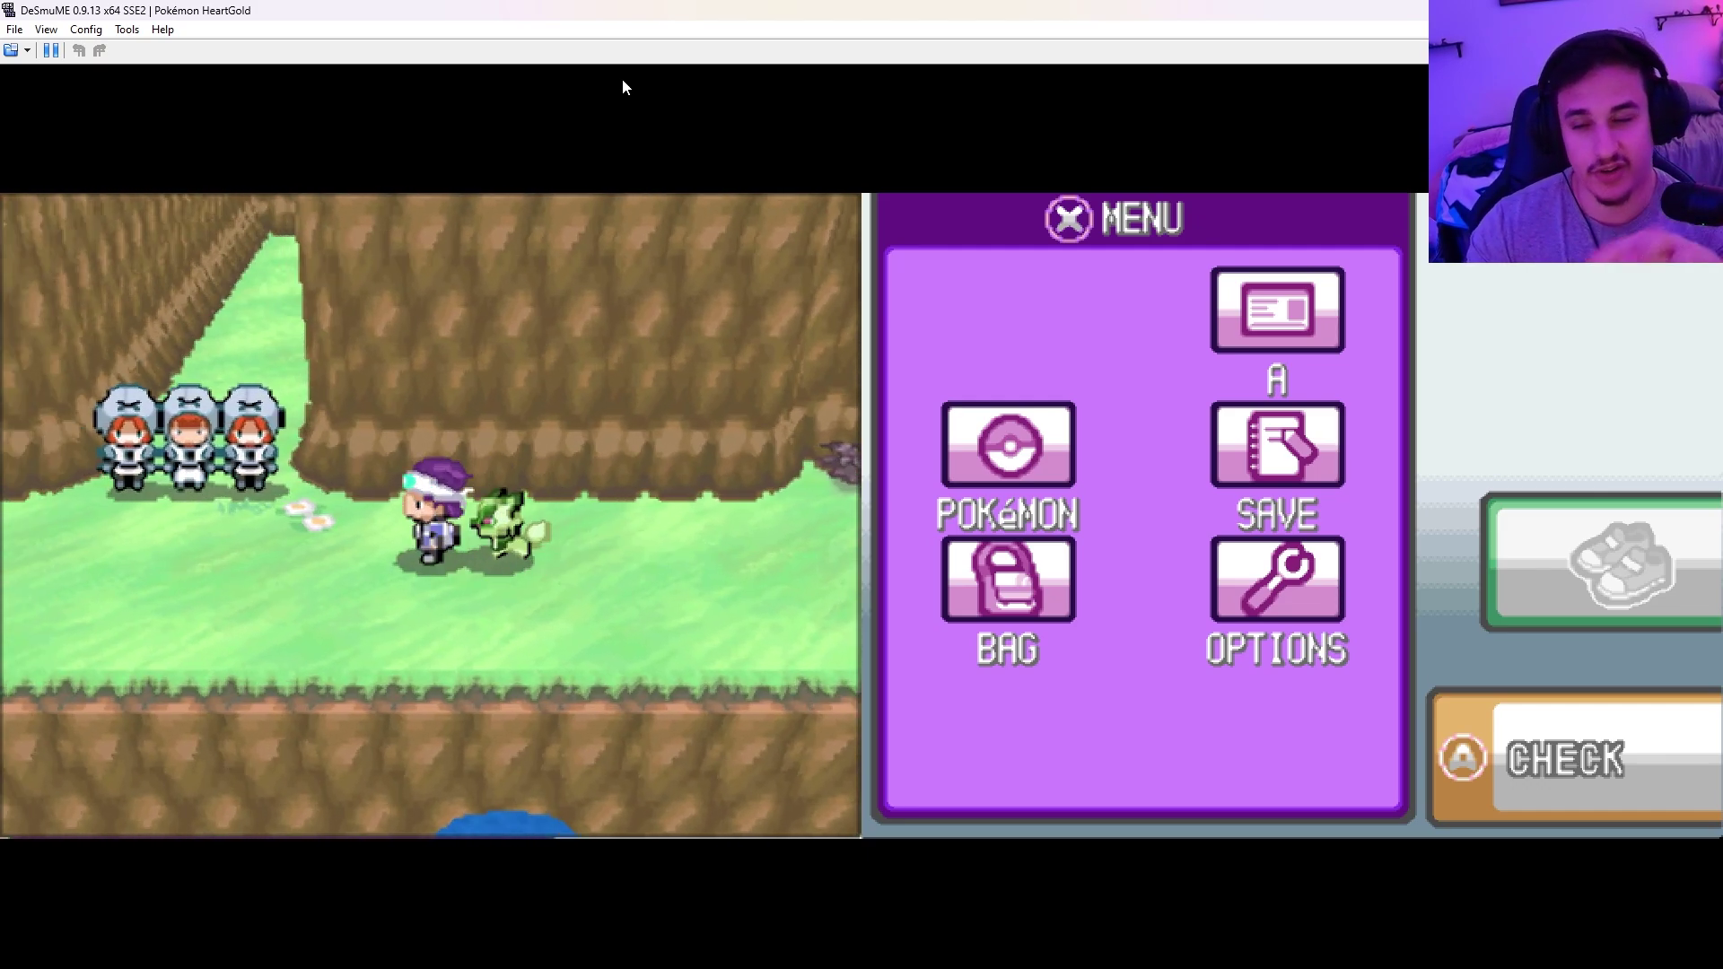
pyautogui.press('Left')
pyautogui.press('Left')
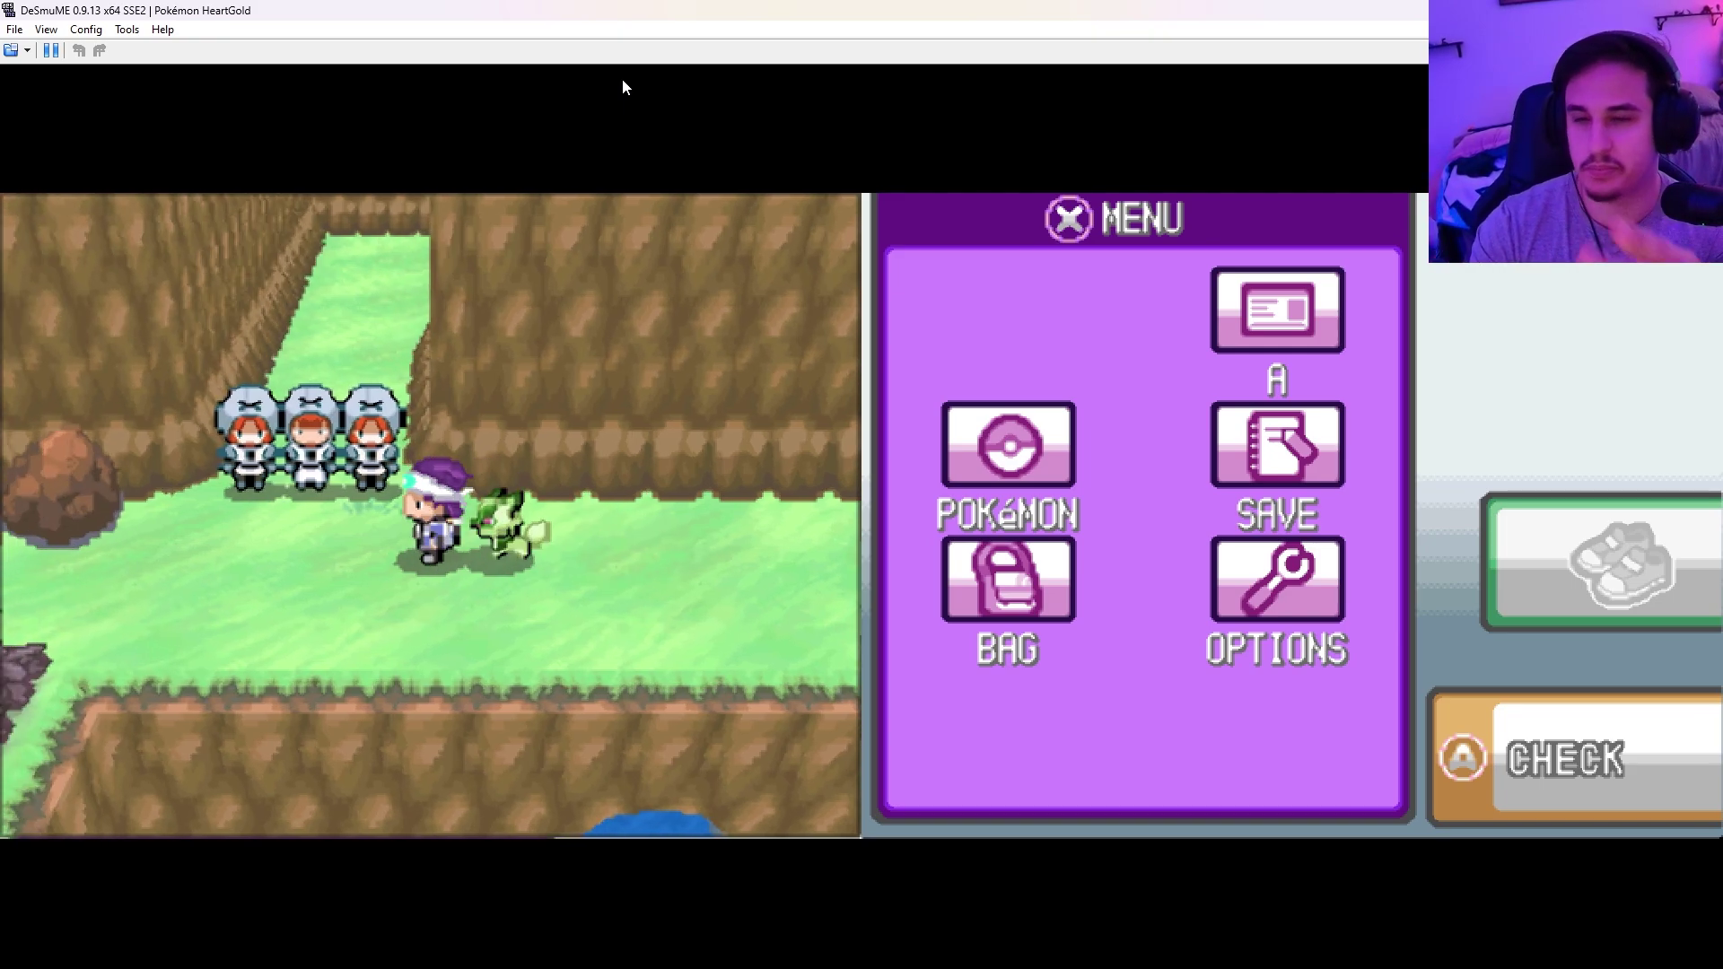
pyautogui.press('Left')
pyautogui.press('Left')
pyautogui.press('Left')
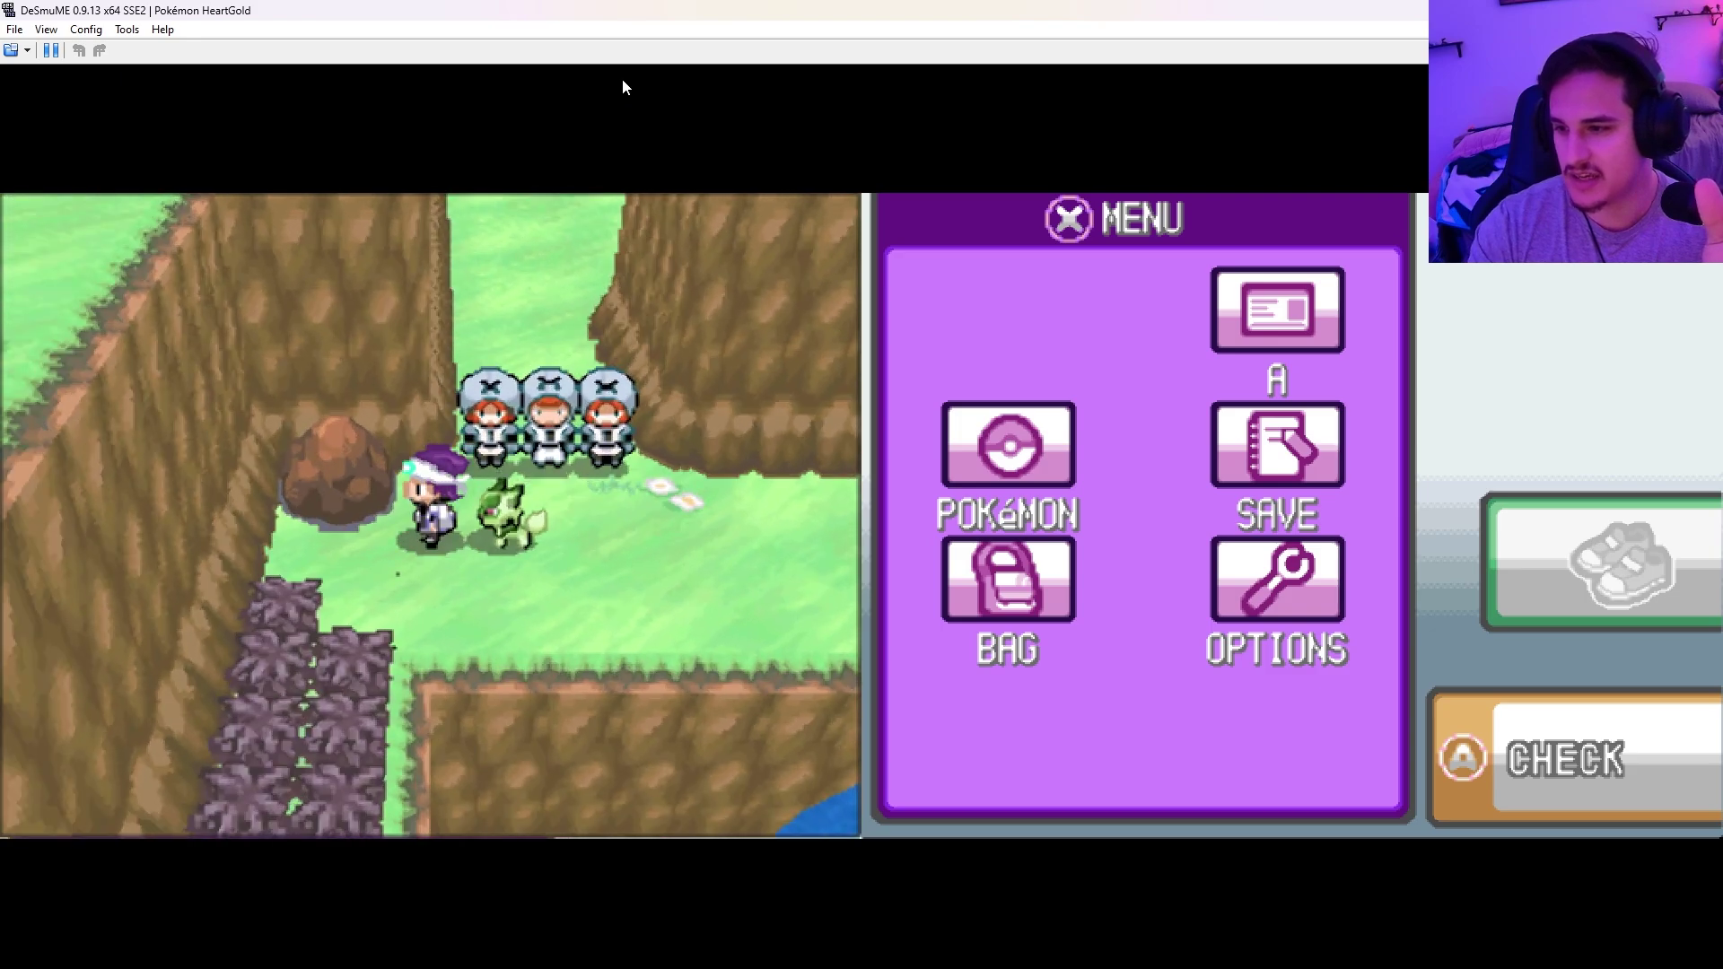
pyautogui.press('Down')
pyautogui.press('Down')
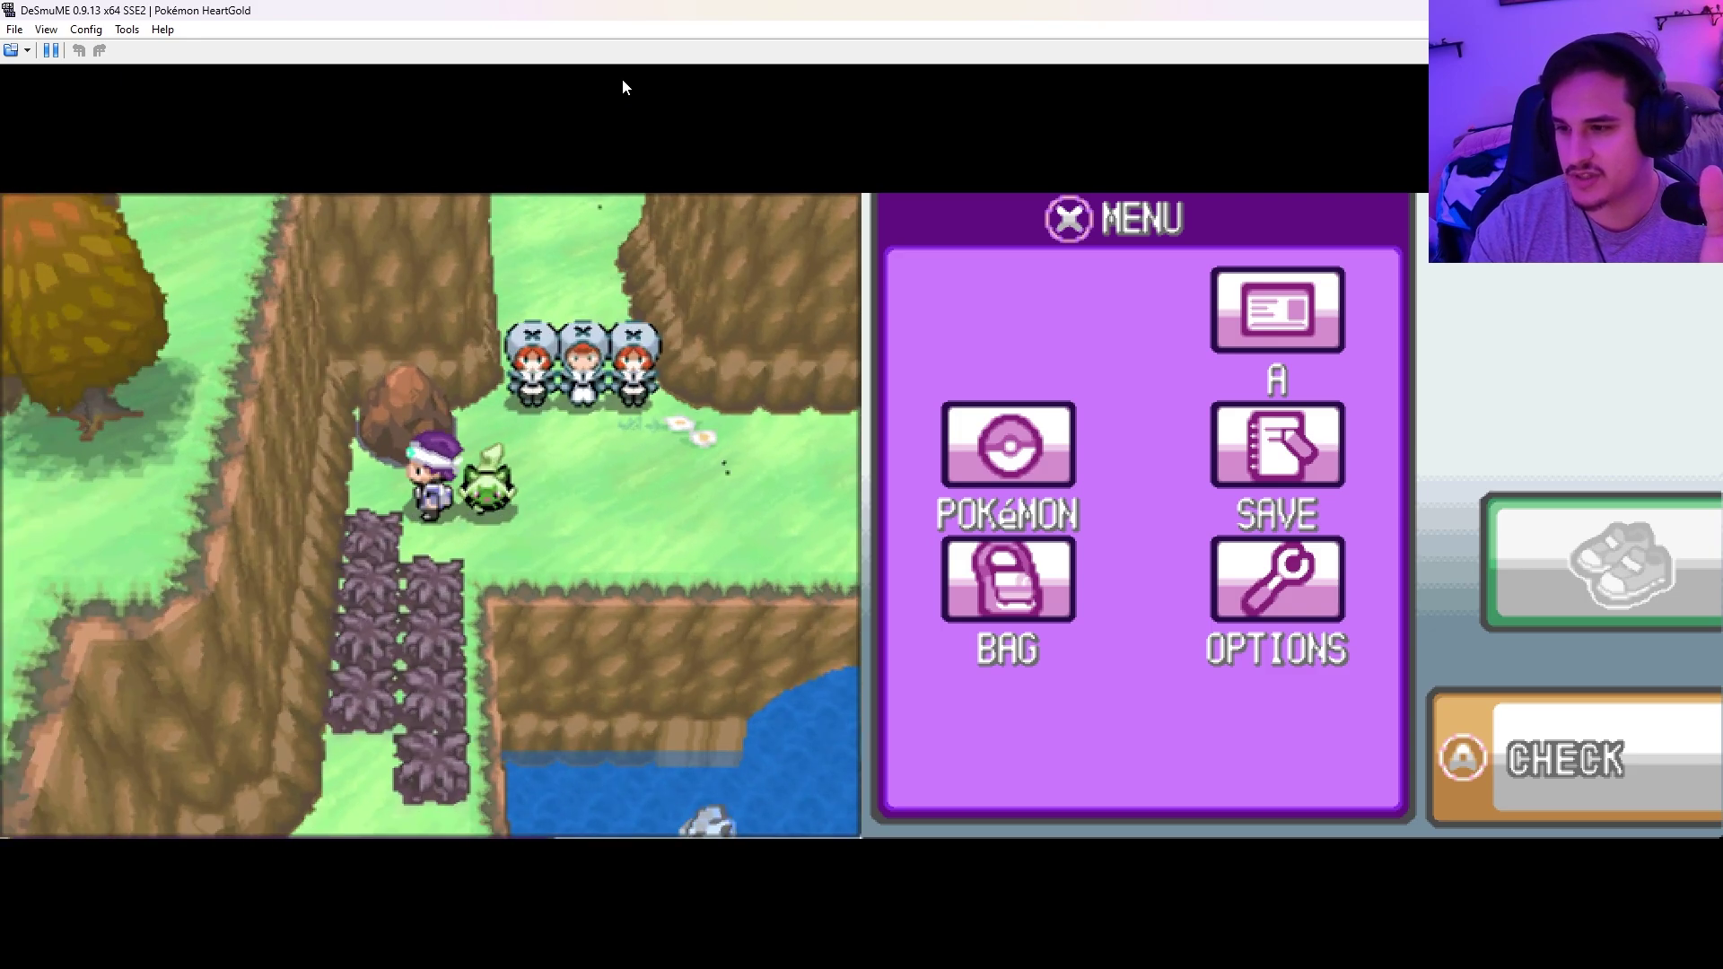
pyautogui.press('Left')
# - Walk the character back east along the cliff path to the staircase, then west again, to observe the camera transition
pyautogui.press('Right')
pyautogui.press('Right')
pyautogui.press('Right')
pyautogui.press('Right')
pyautogui.press('Right')
pyautogui.press('Right')
pyautogui.press('Right')
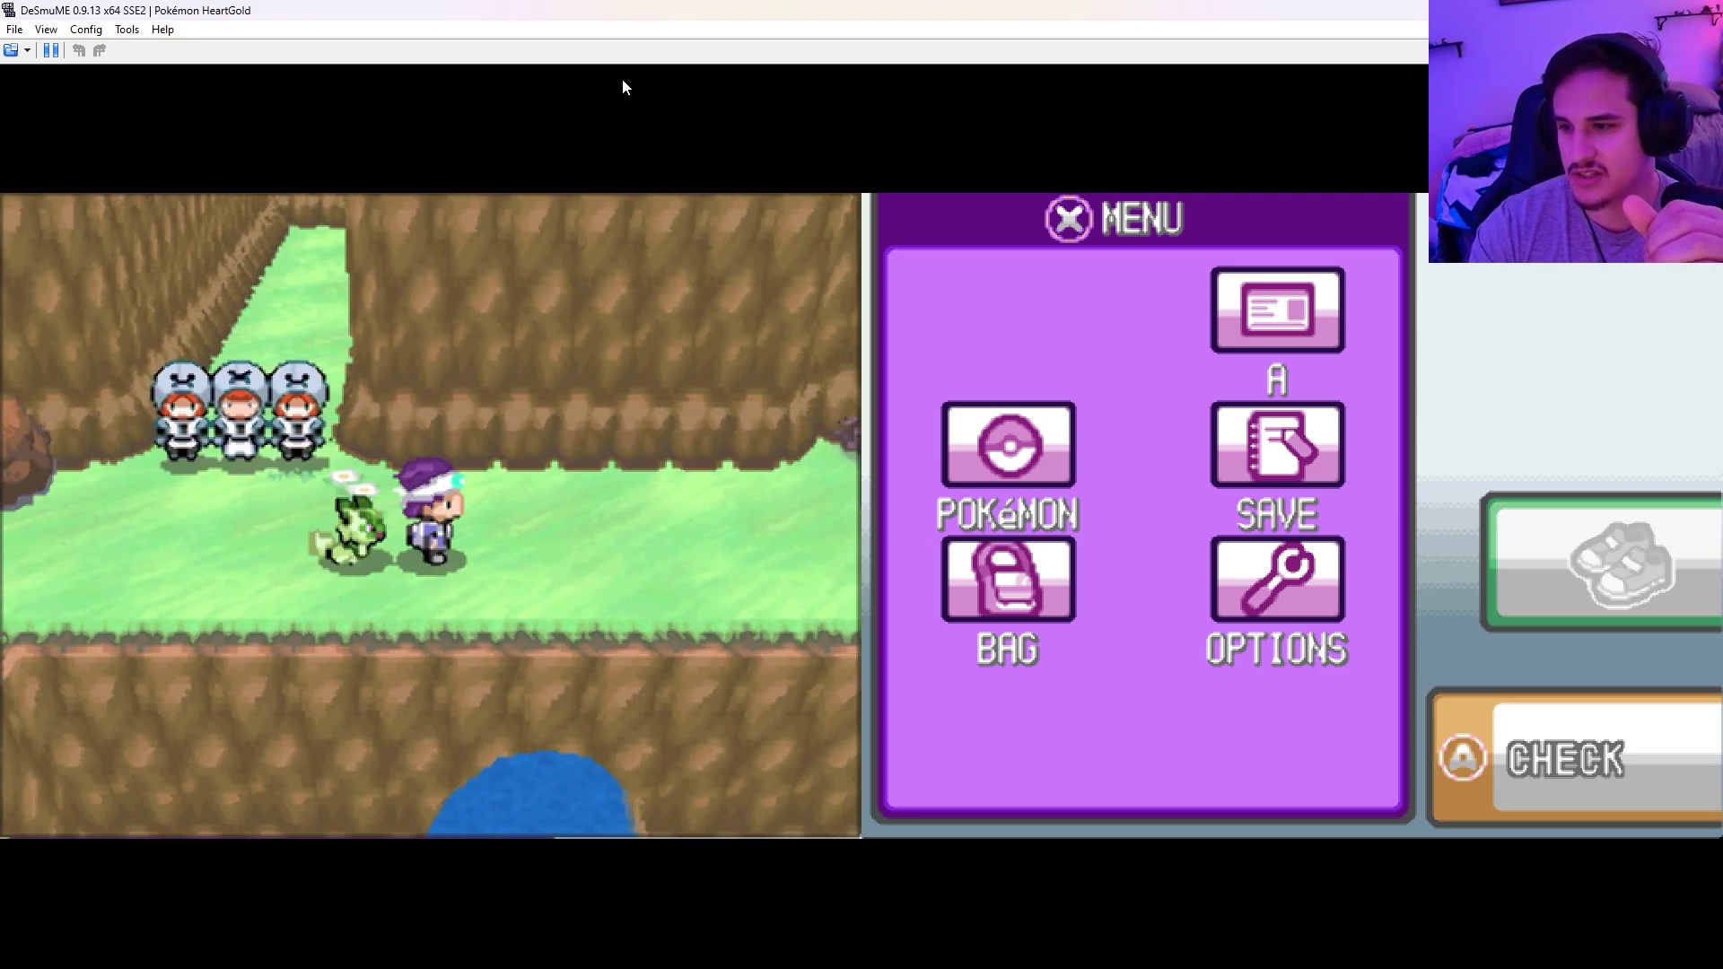
pyautogui.press('Right')
pyautogui.press('Right')
pyautogui.press('Right')
pyautogui.press('Right')
pyautogui.press('Right')
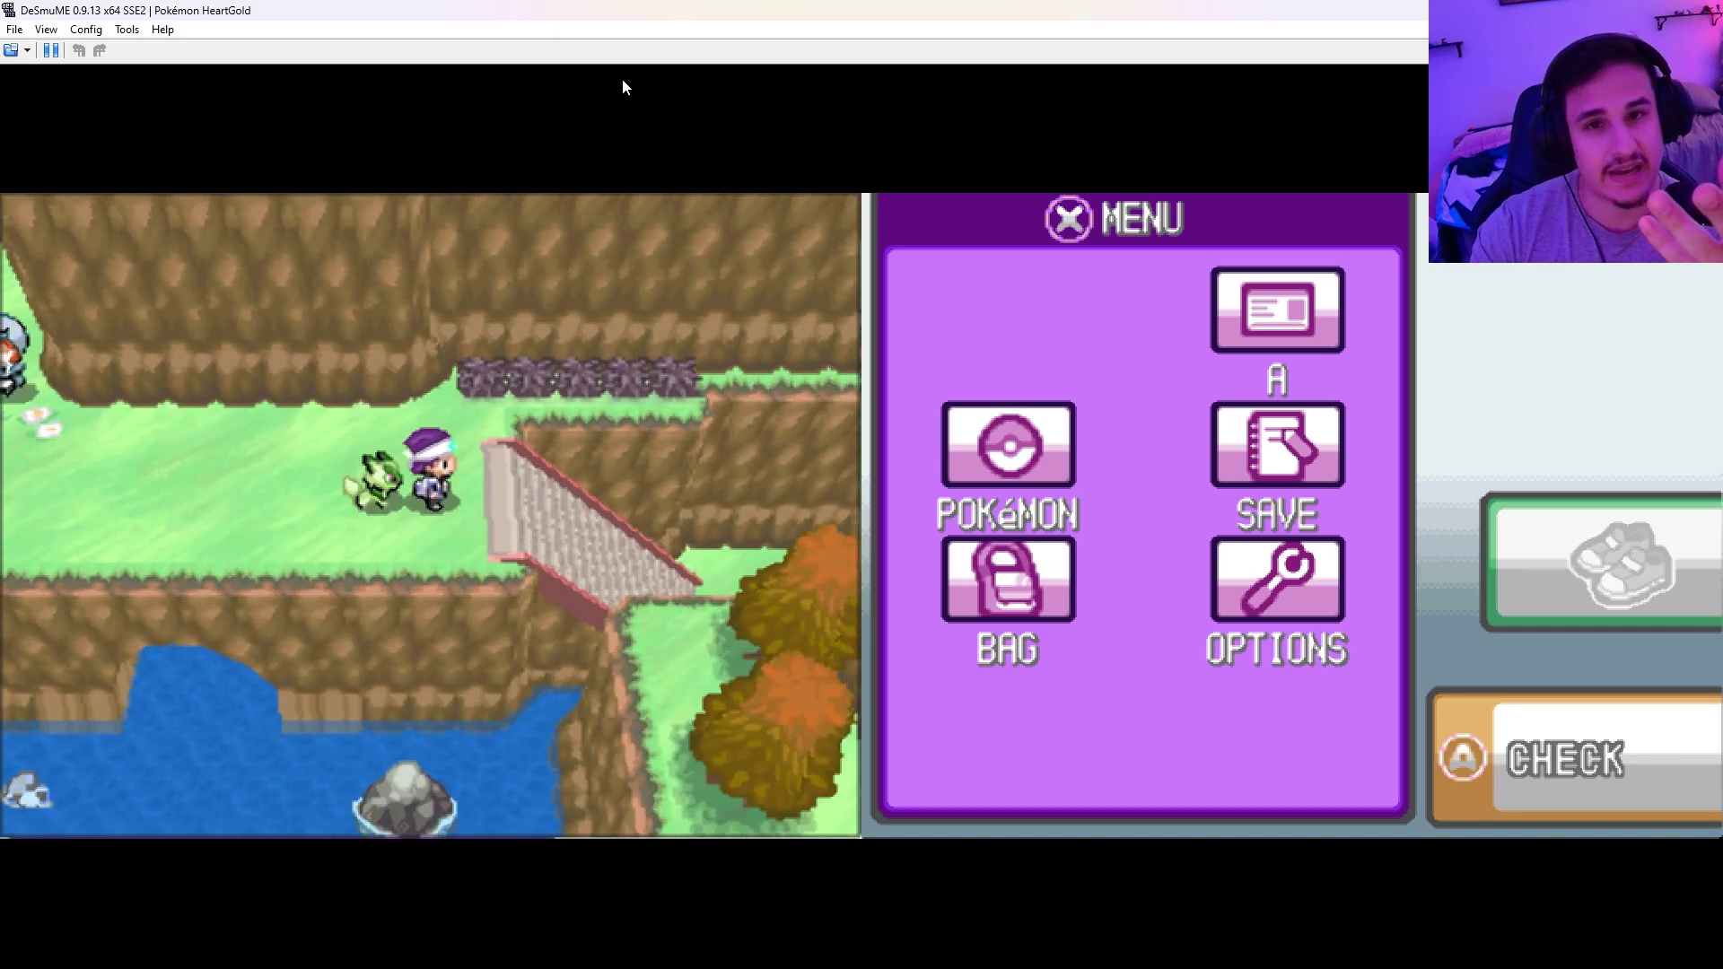
pyautogui.press('Left')
pyautogui.press('Left')
pyautogui.press('Left')
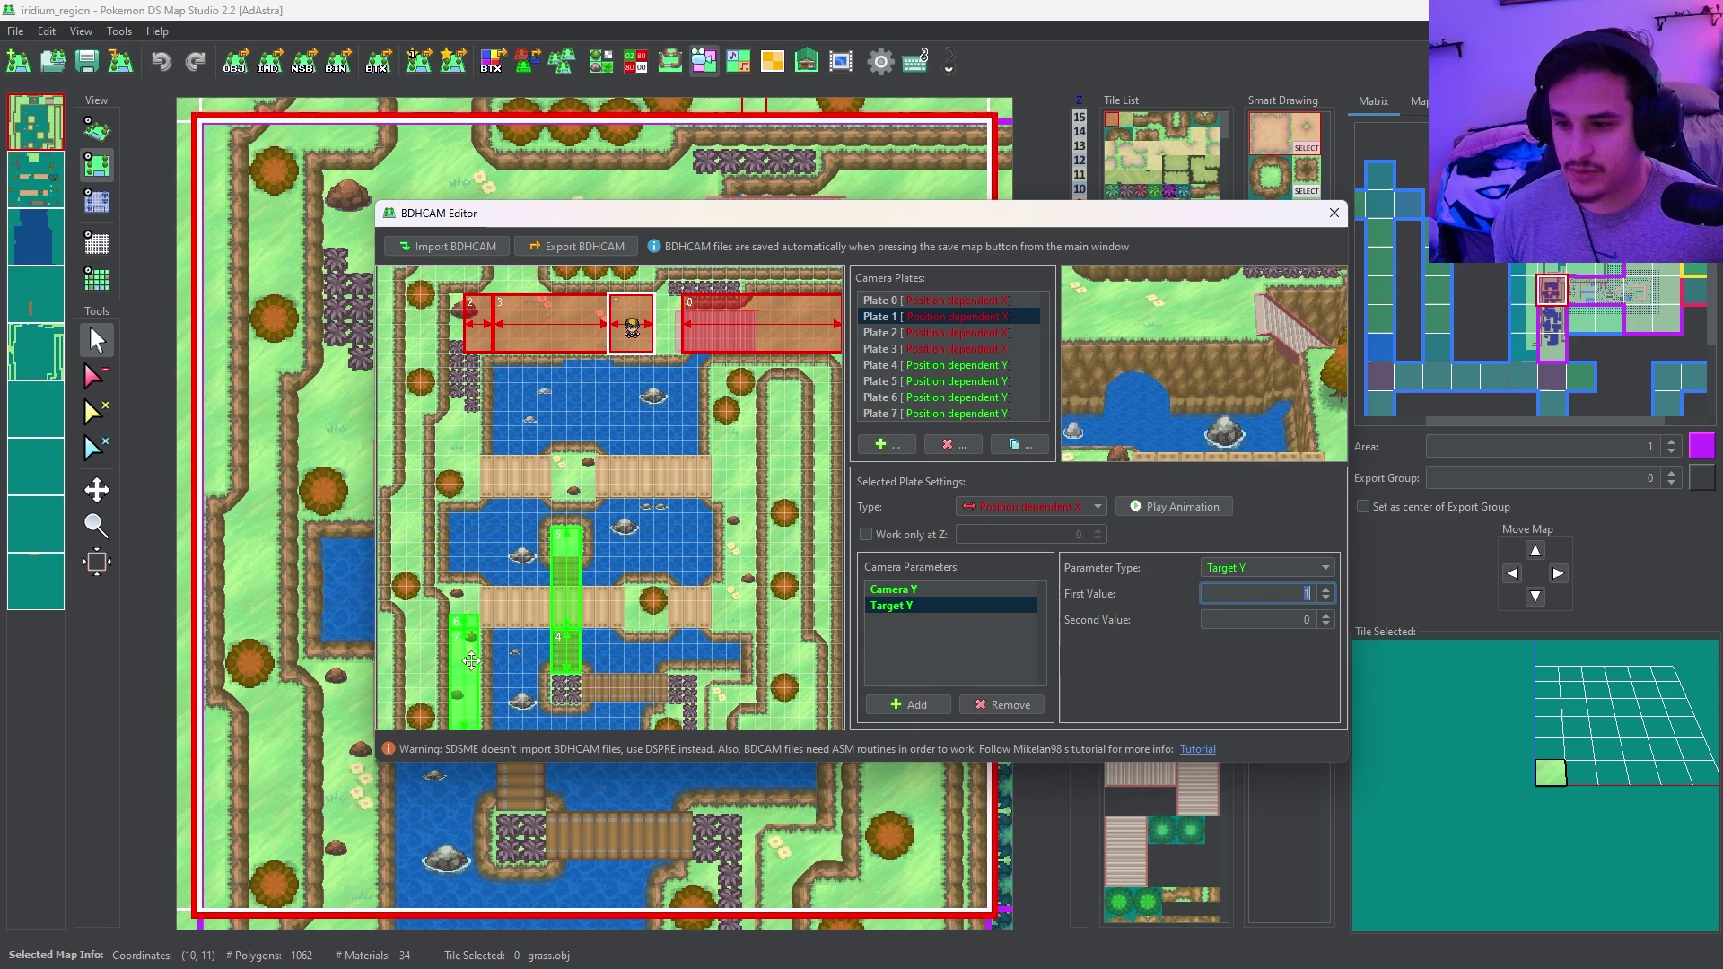
# - In the BDHCAM Editor, inspect Plates 7 and 6 and review the first and second Camera X values of Plate 6
pyautogui.click(471, 661)
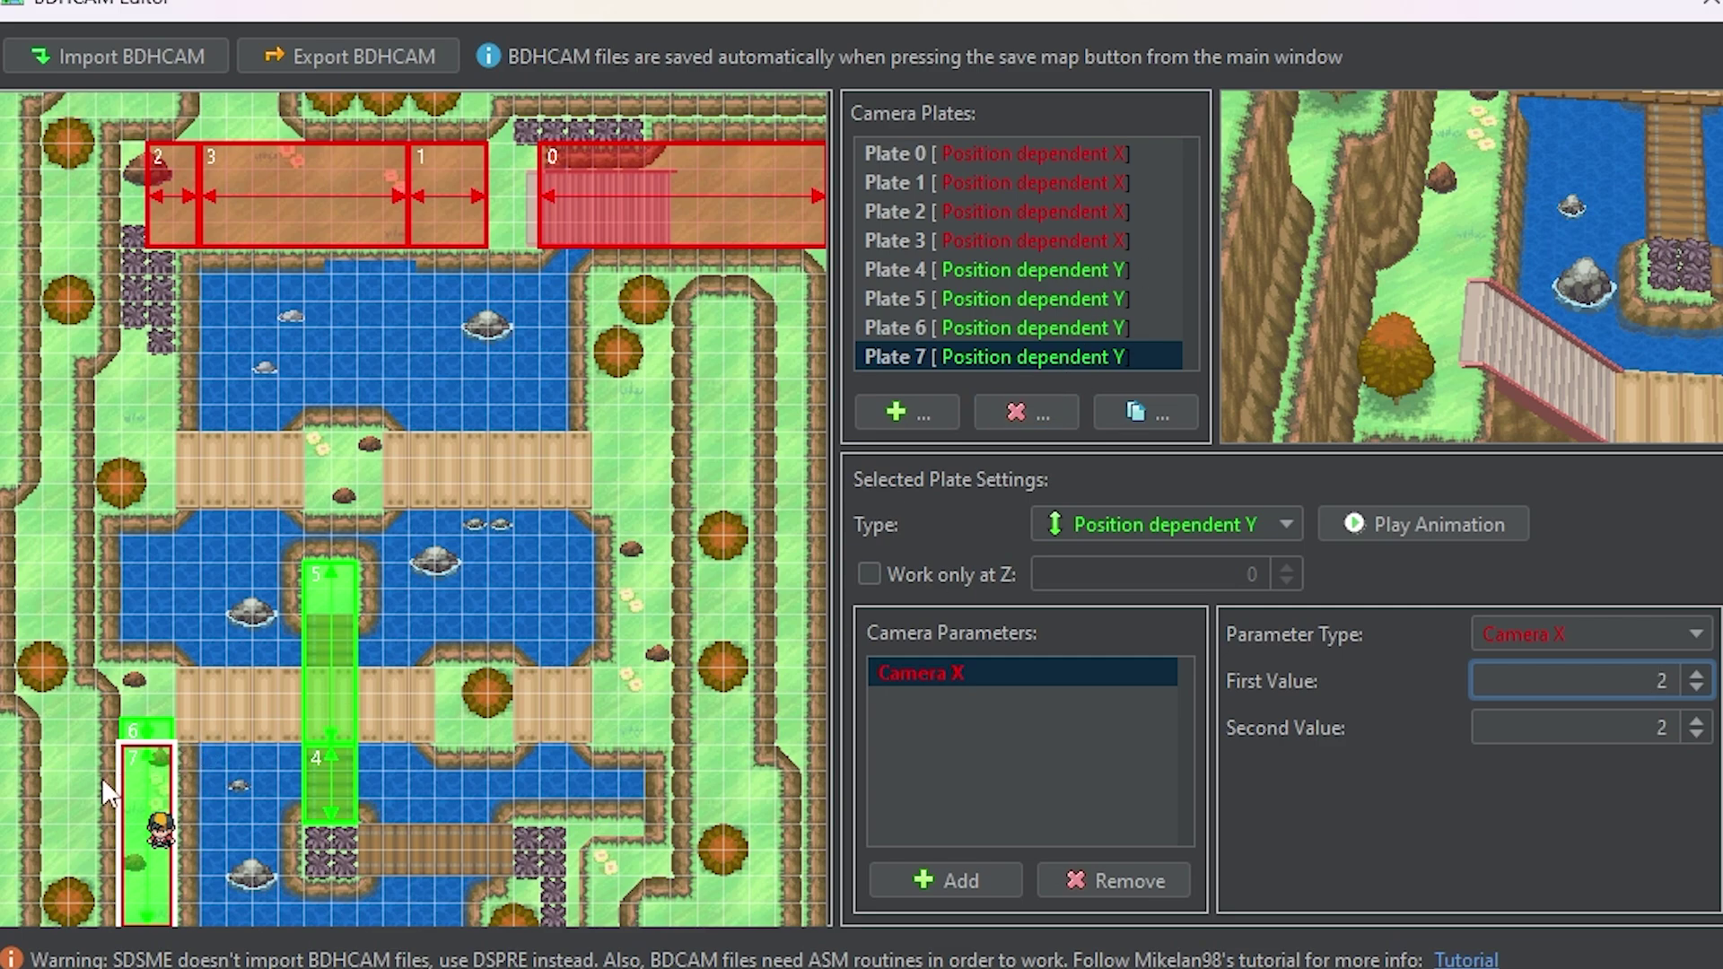
pyautogui.moveTo(106, 794); pyautogui.dragTo(132, 728)
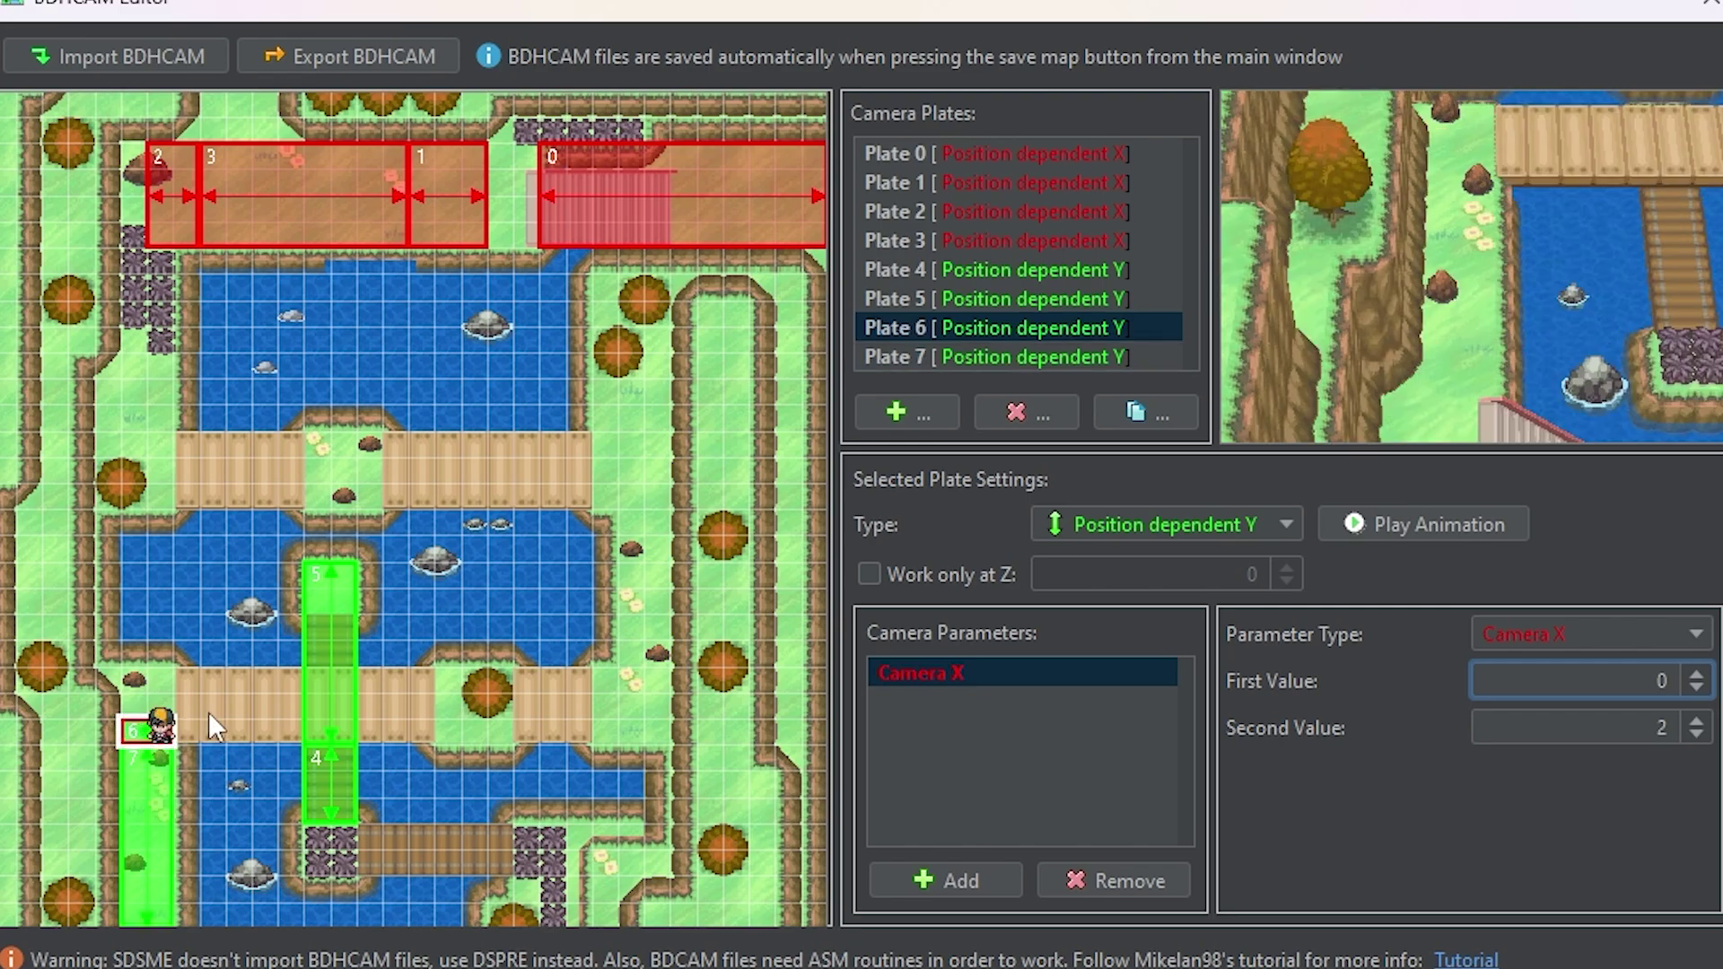
pyautogui.click(983, 675)
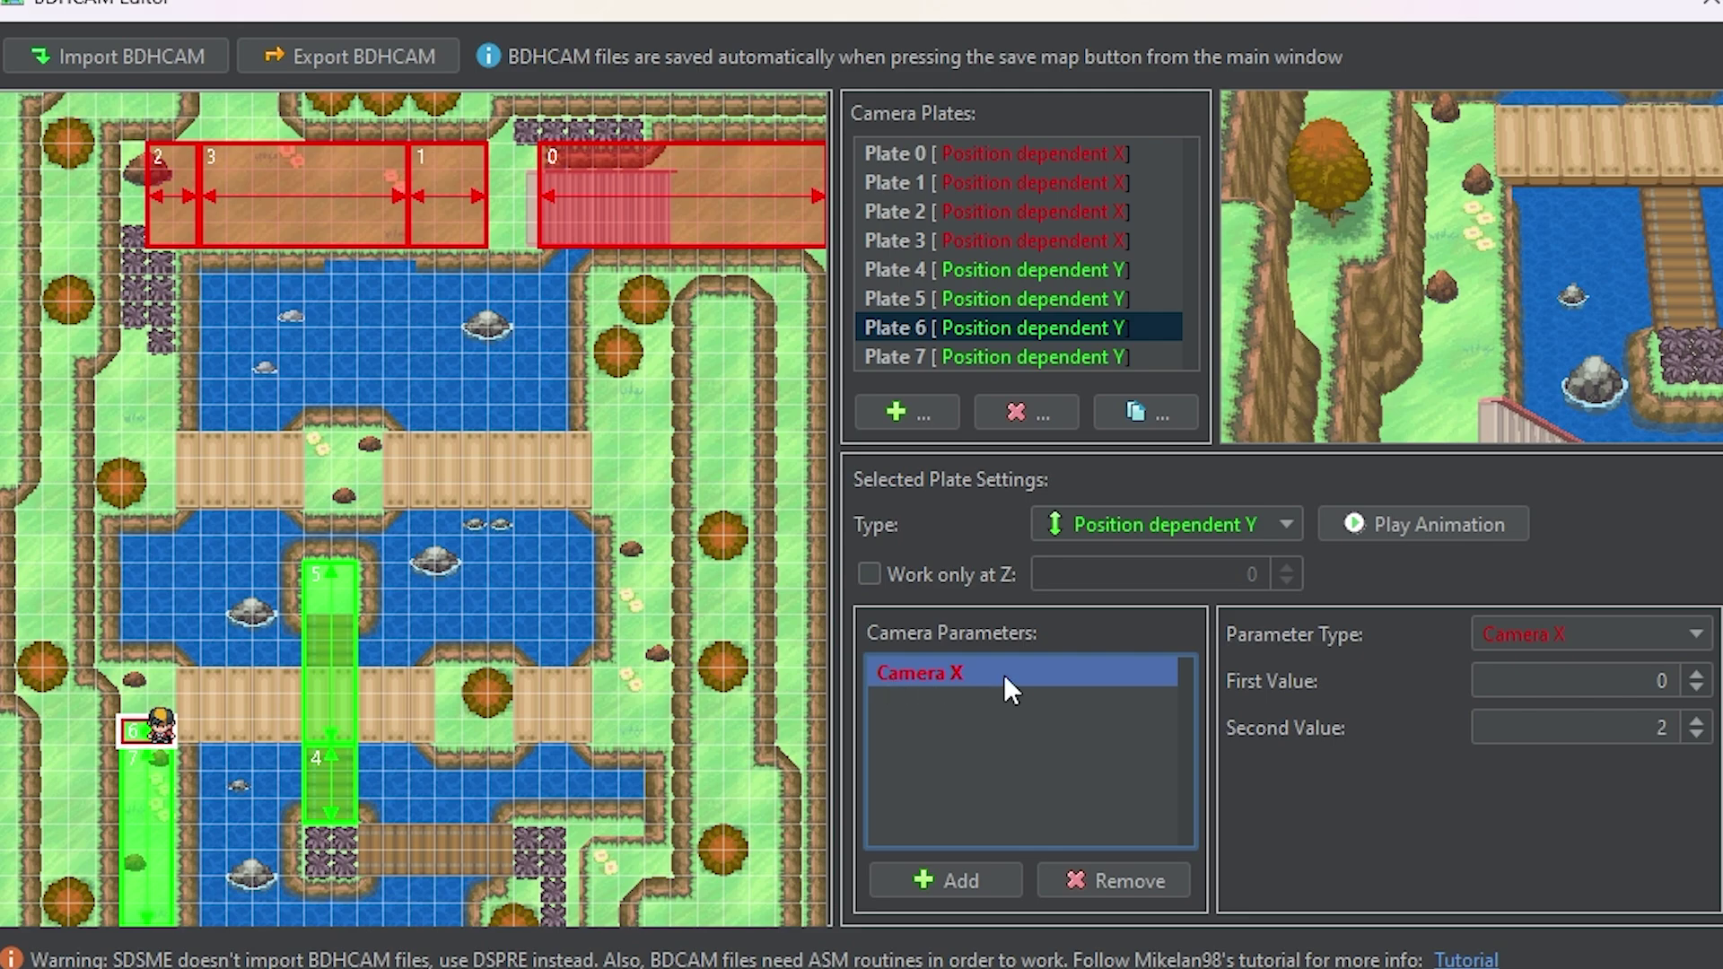
pyautogui.doubleClick(1536, 681)
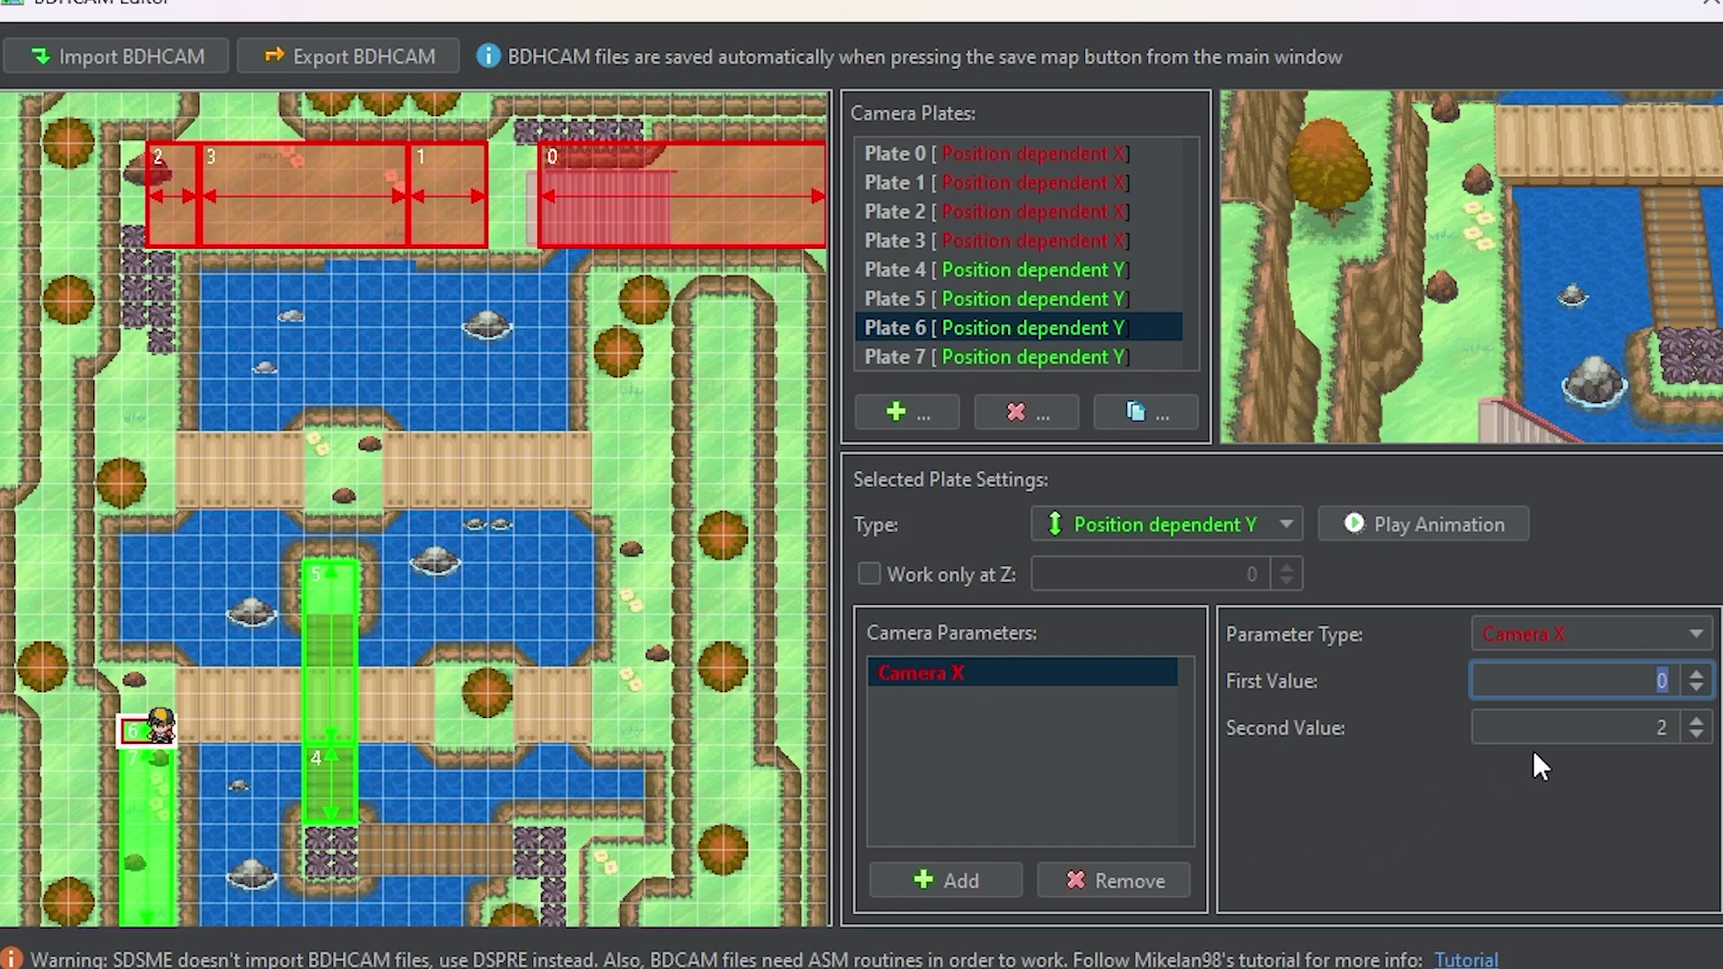
pyautogui.press('Tab')
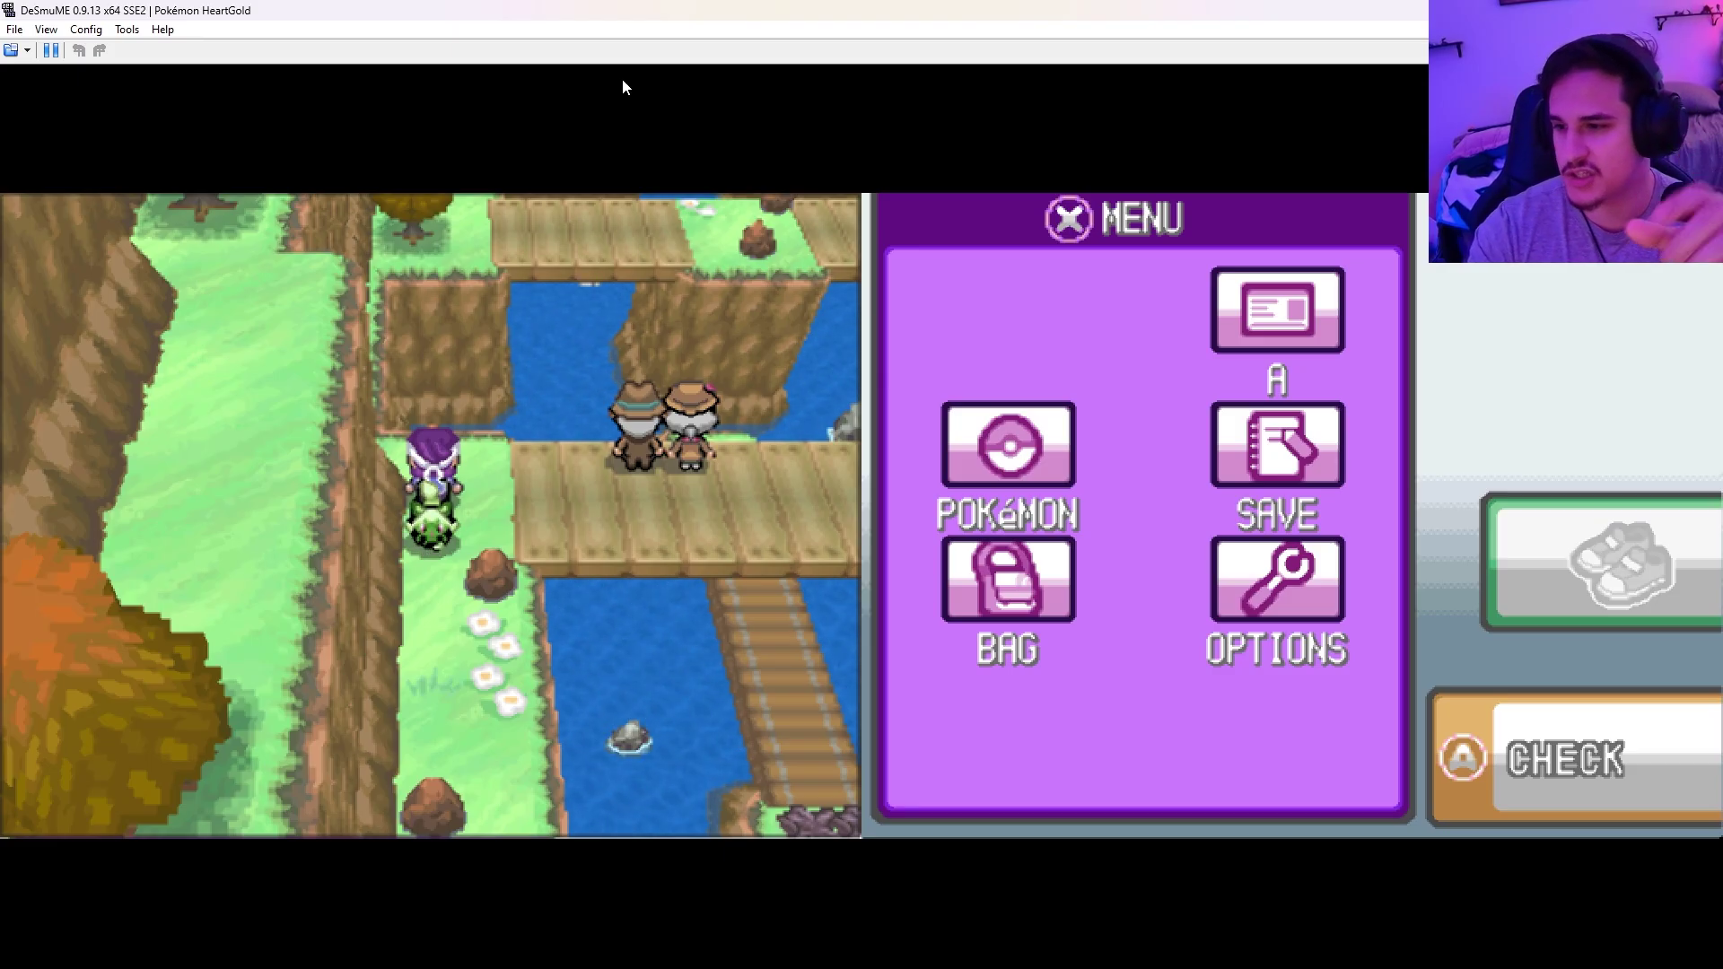
# - In the DeSmuME game, walk the character south from the bridge along the cliff path and back north, watching the camera rotation
pyautogui.press('Down')
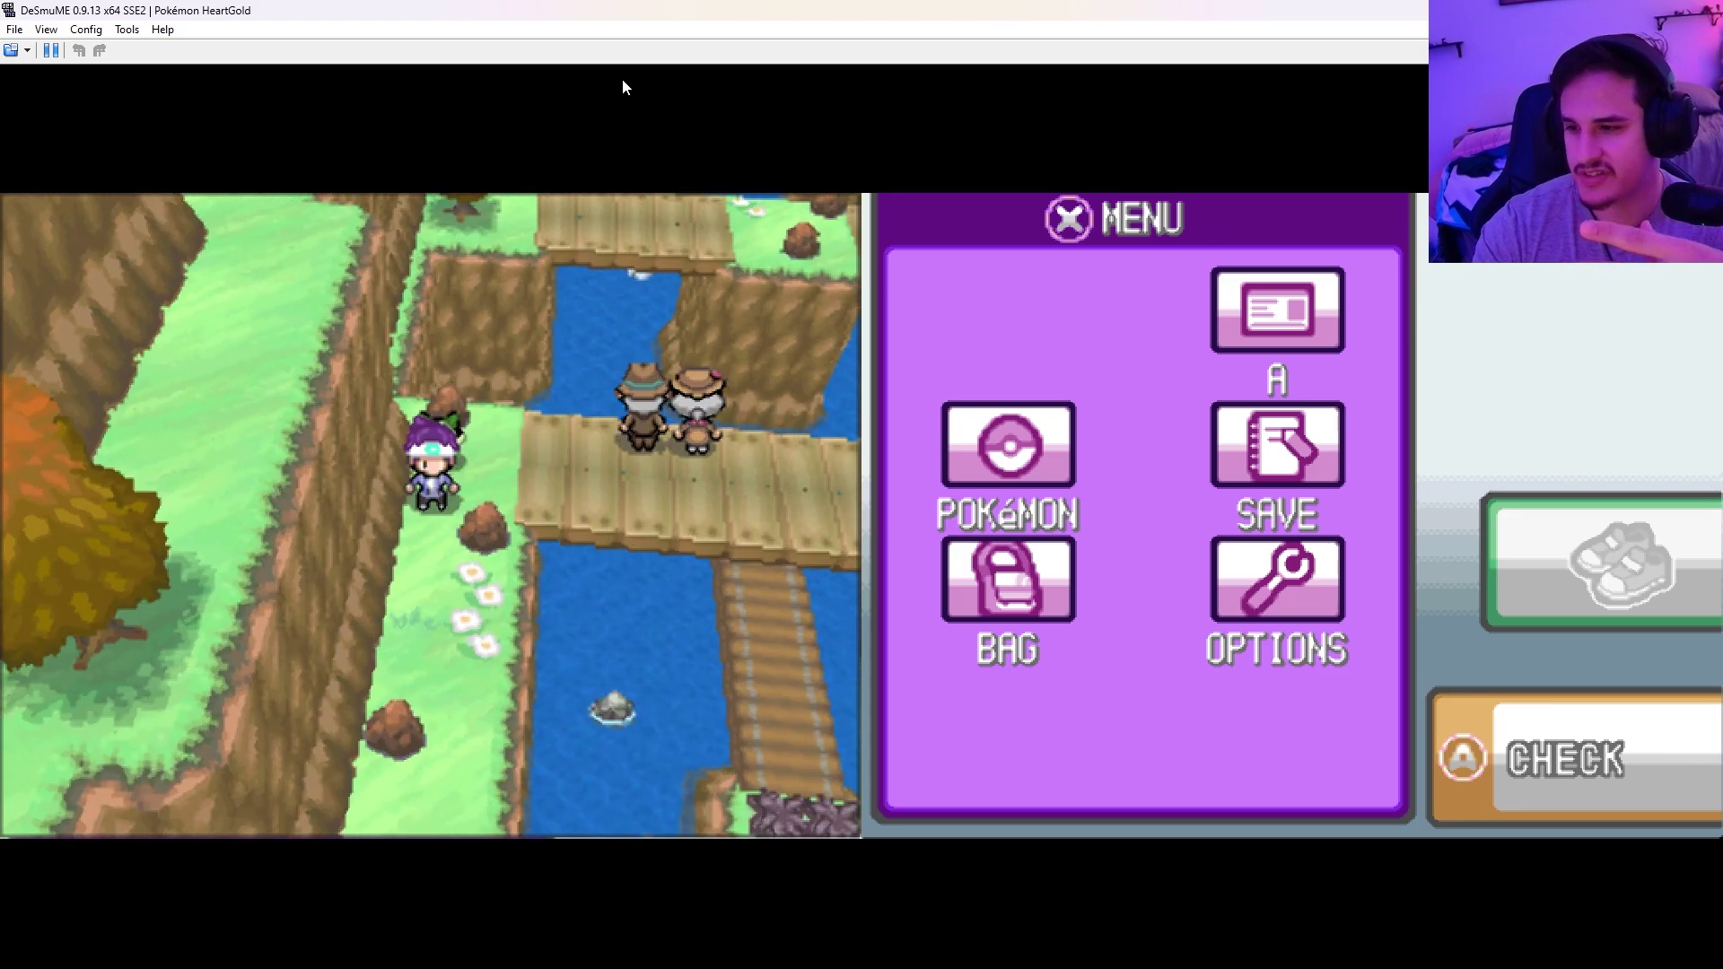
pyautogui.press('Down')
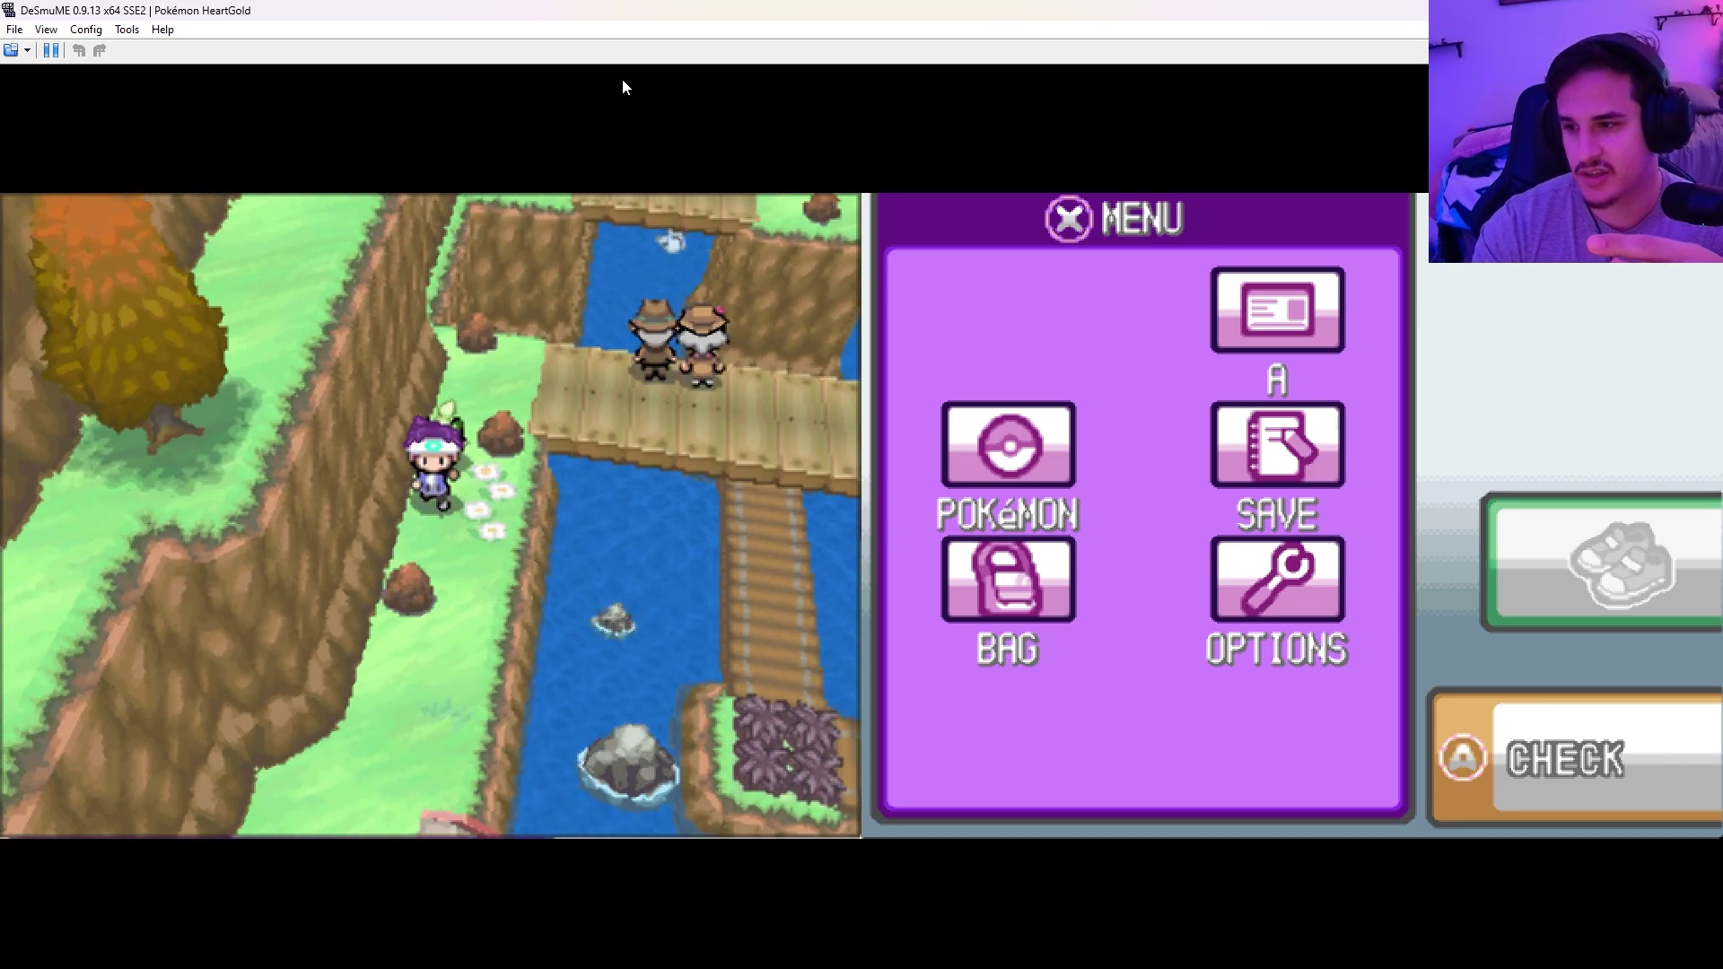
pyautogui.press('Down')
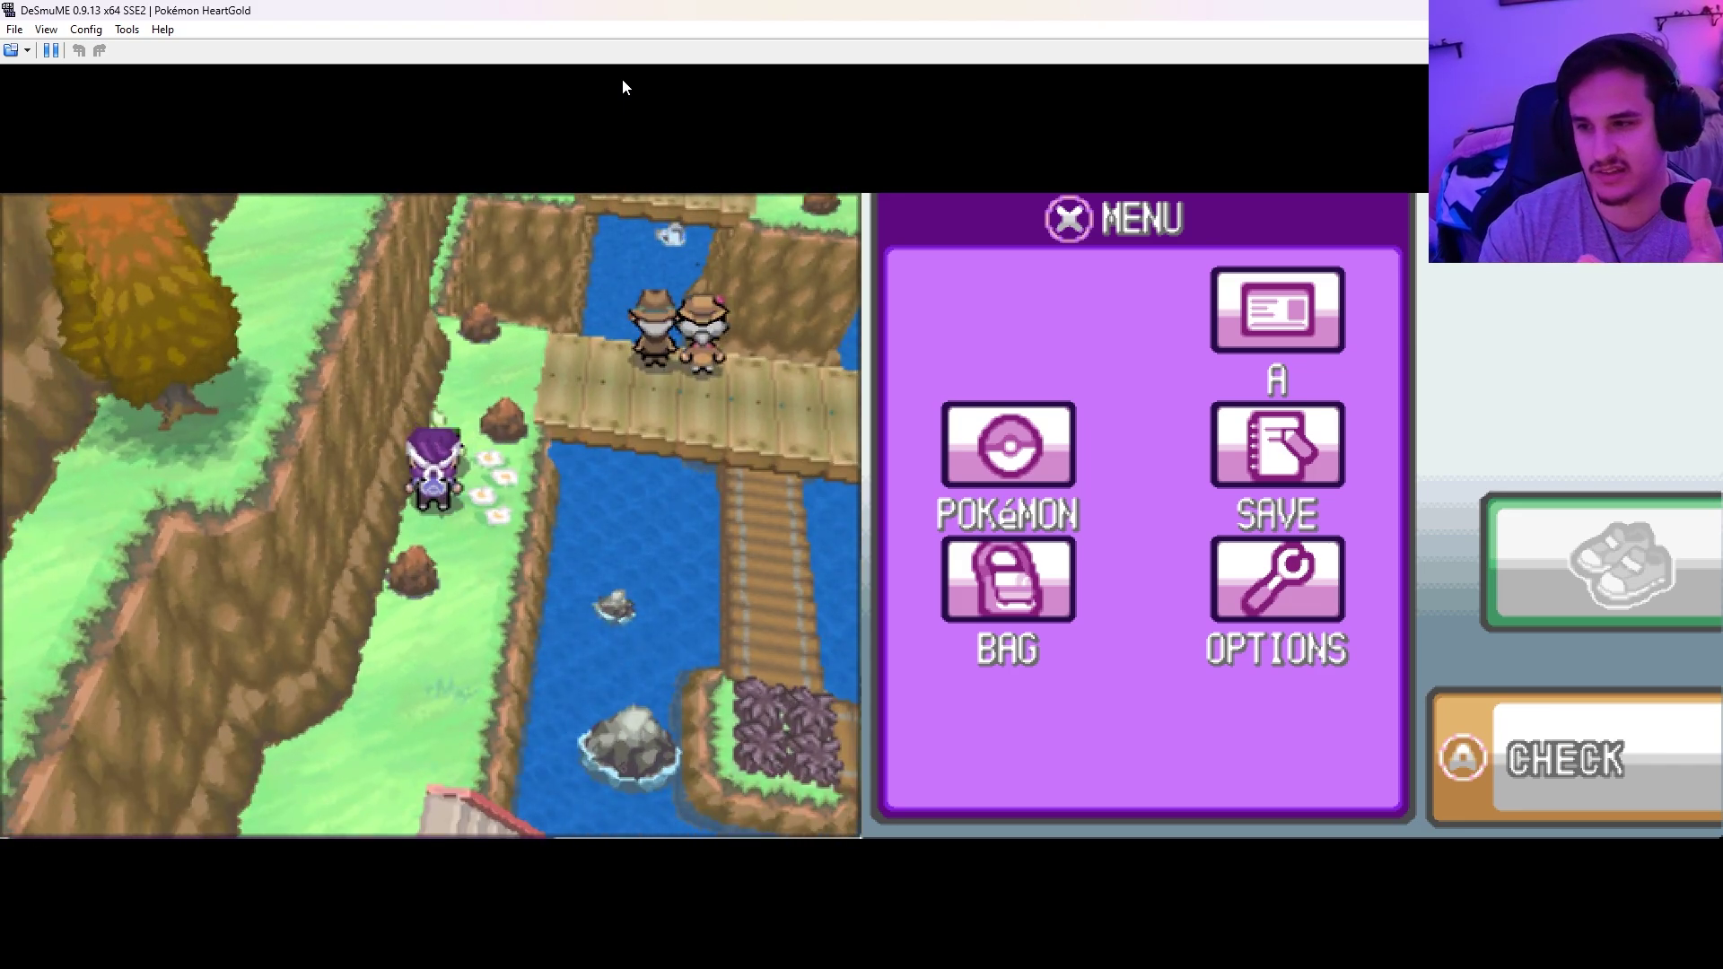
pyautogui.press('Down')
pyautogui.press('Up')
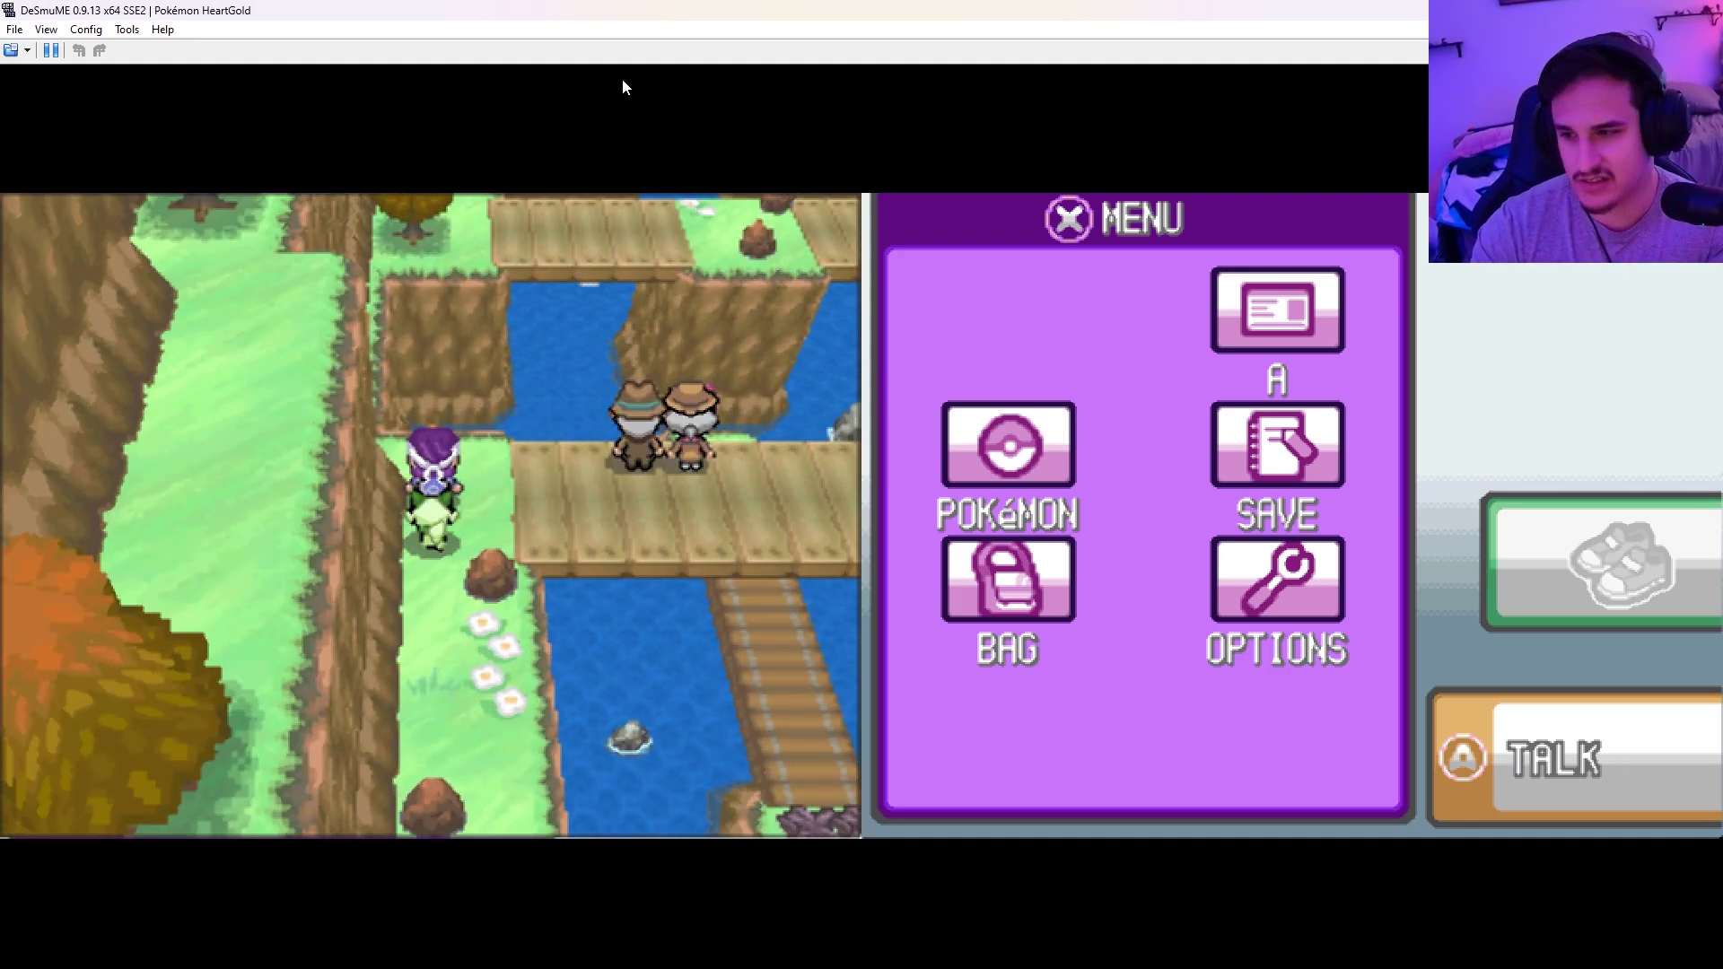
# - Walk south past the boulders to the stairs beside the tree and back north, observing how the camera turns along the path
pyautogui.press('Down')
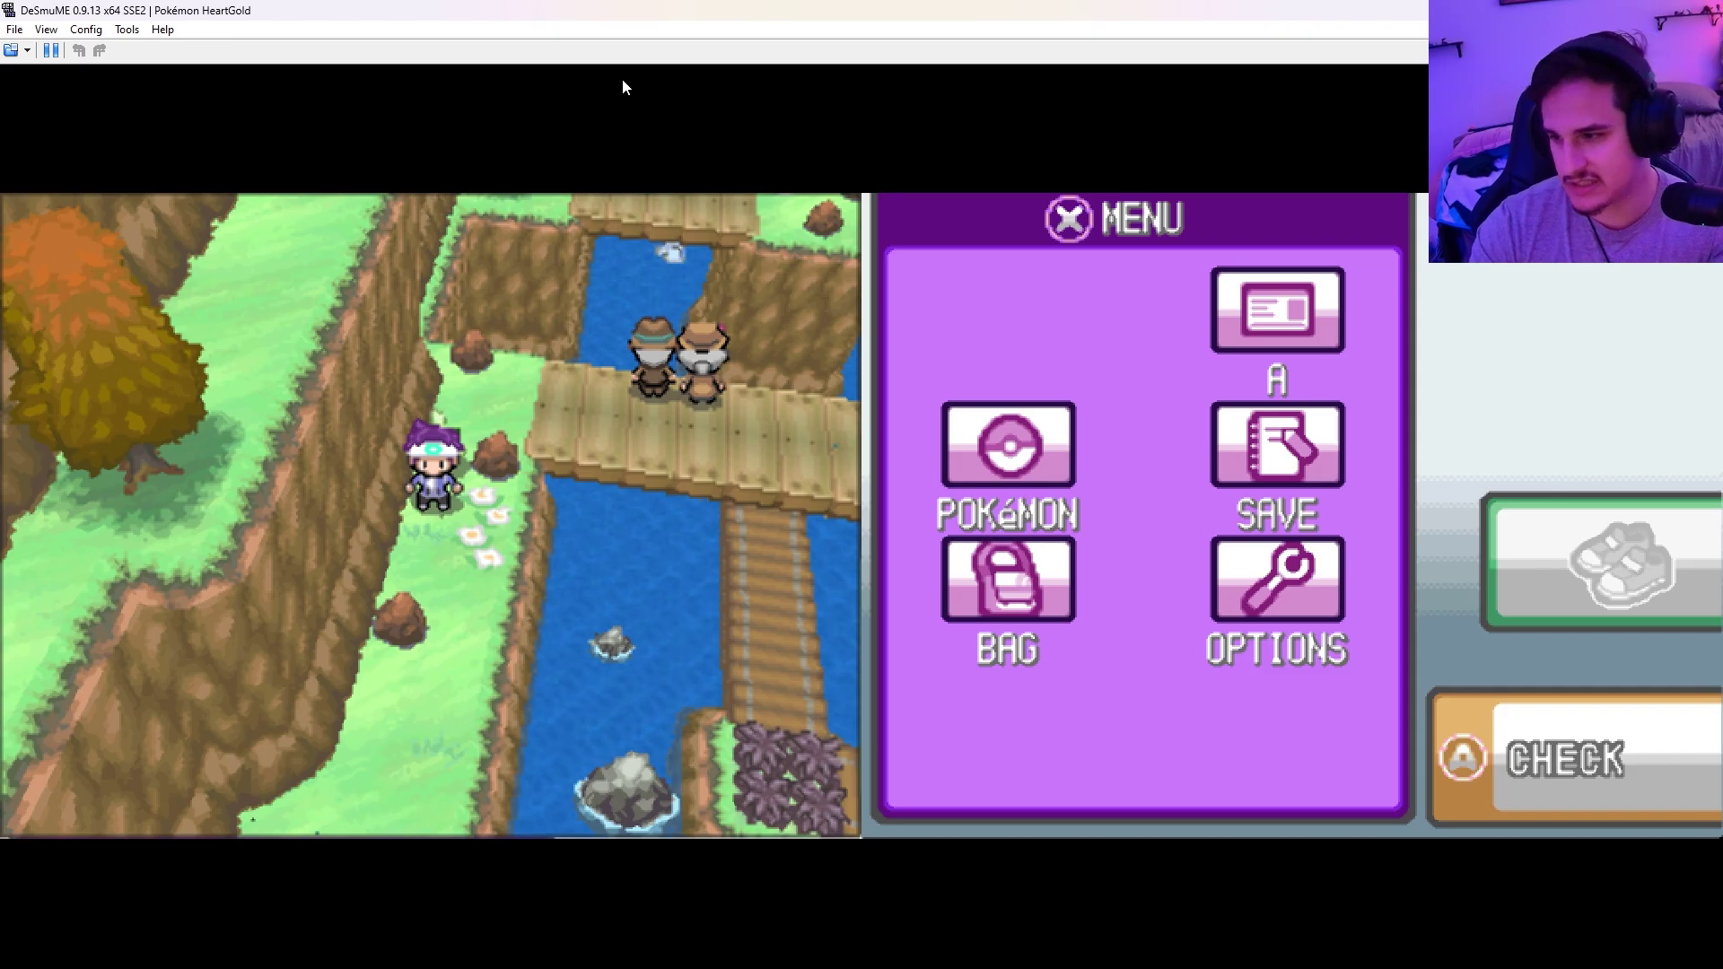
pyautogui.press('Down')
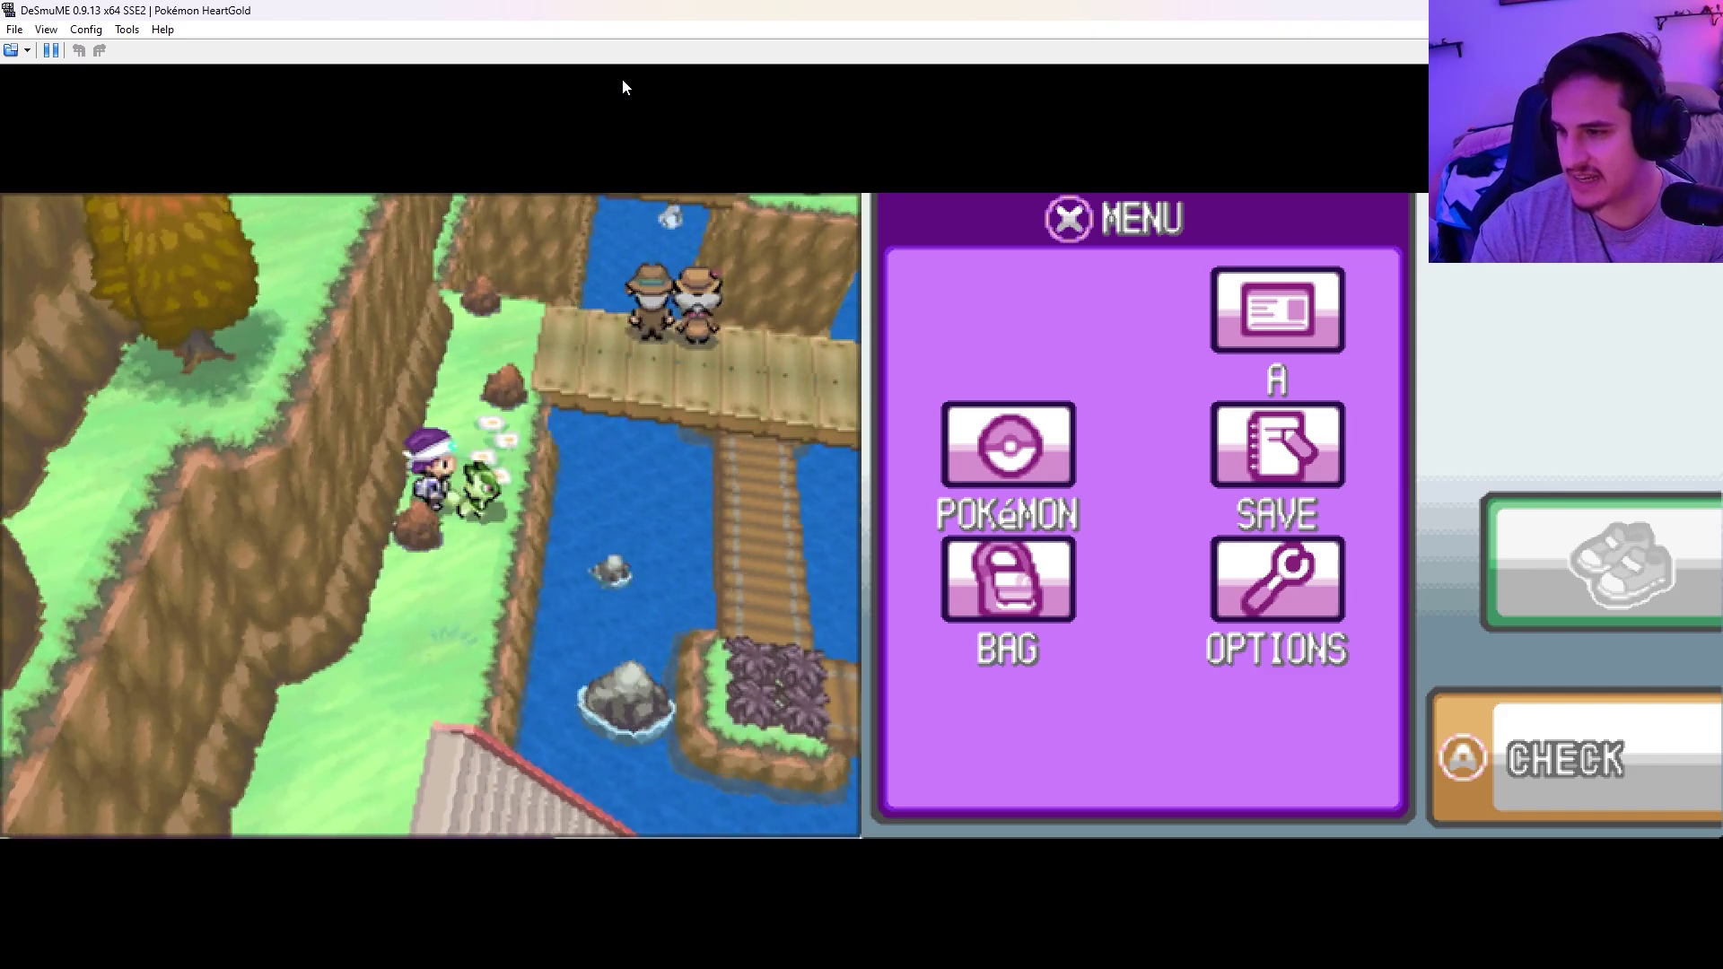
pyautogui.press('Down')
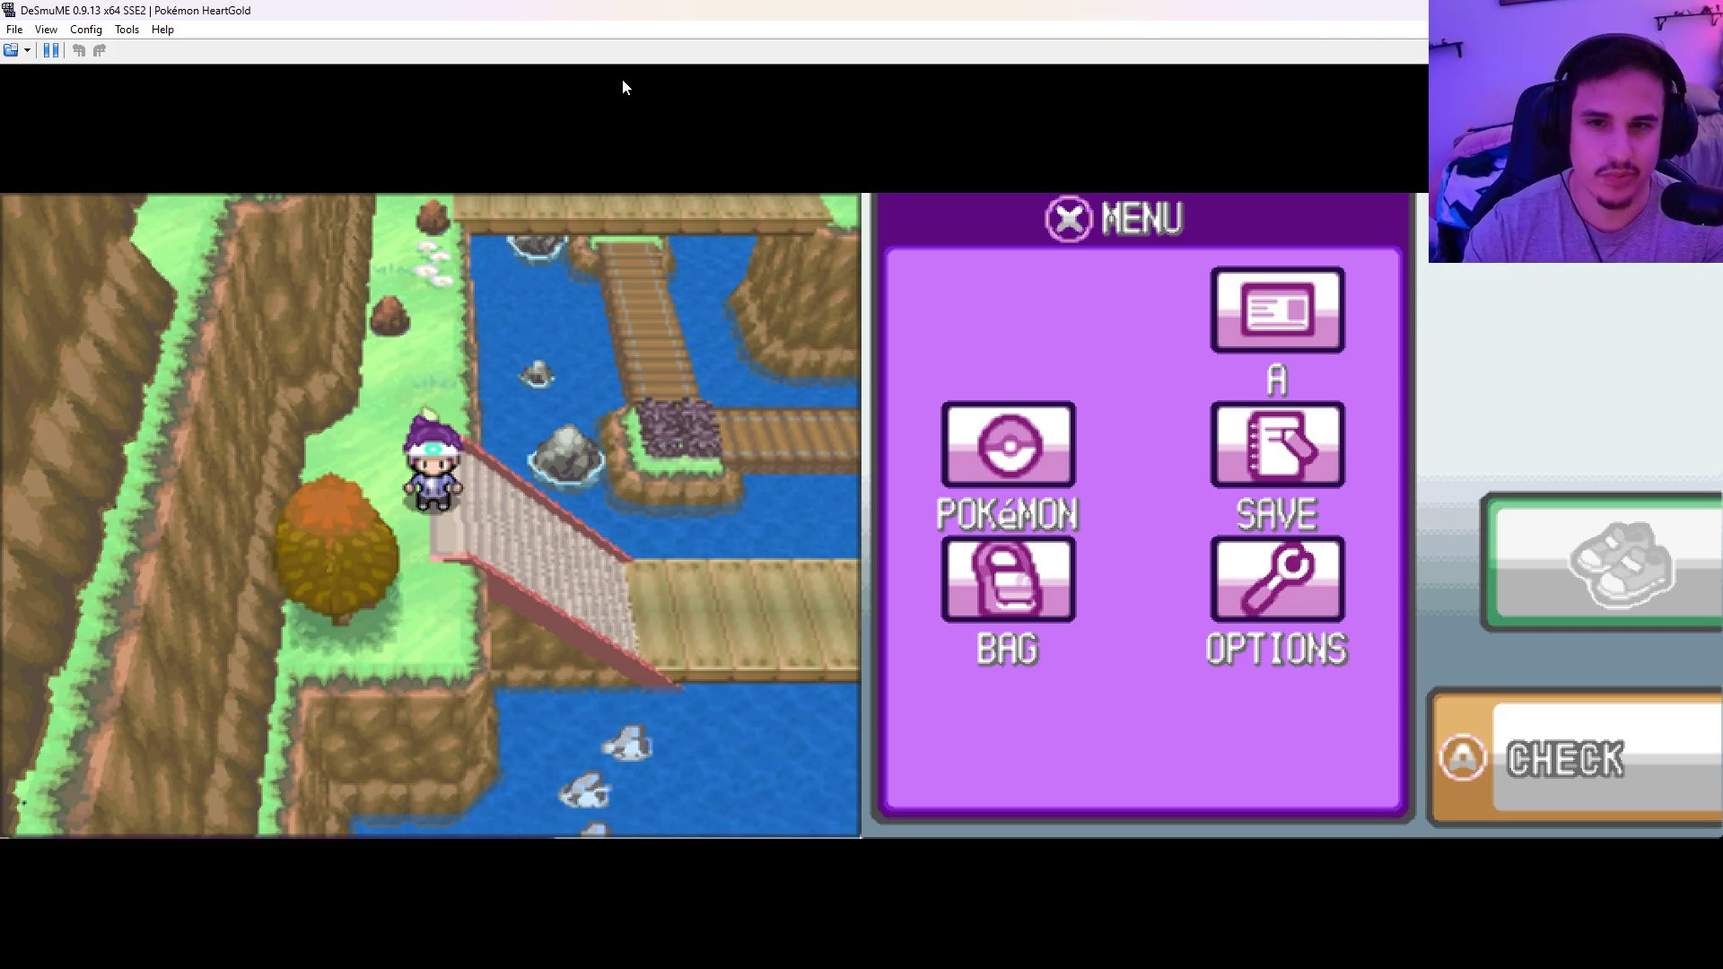
pyautogui.press('Up')
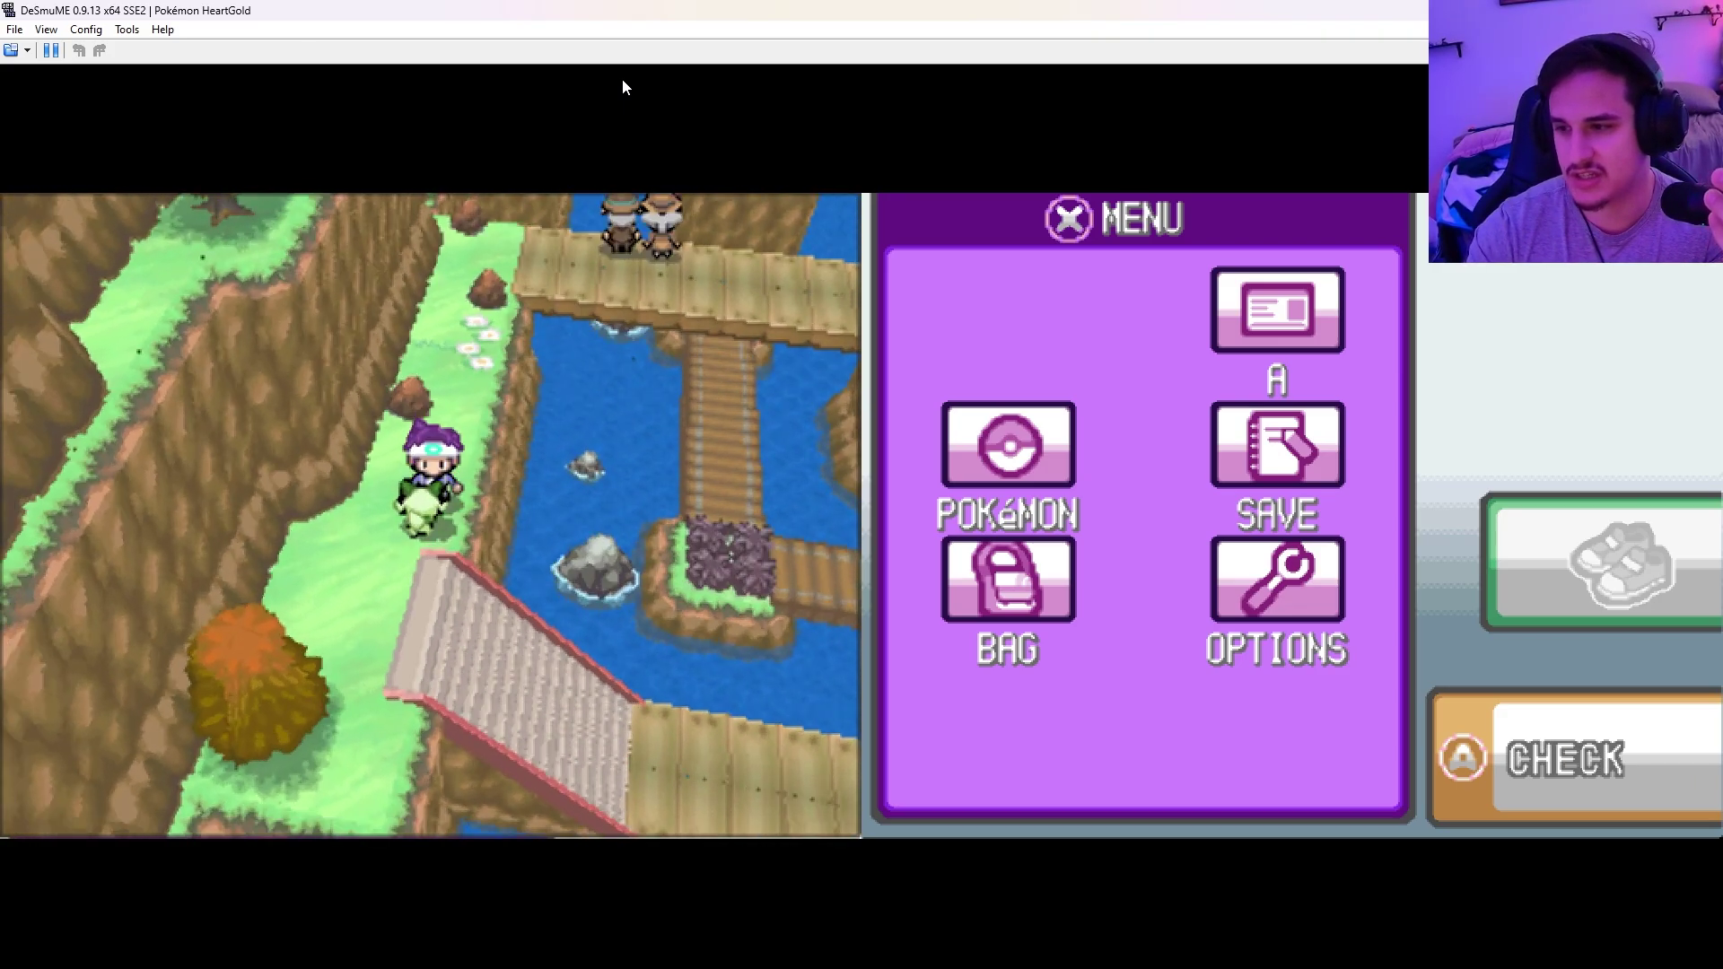
pyautogui.press('Down')
pyautogui.press('Up')
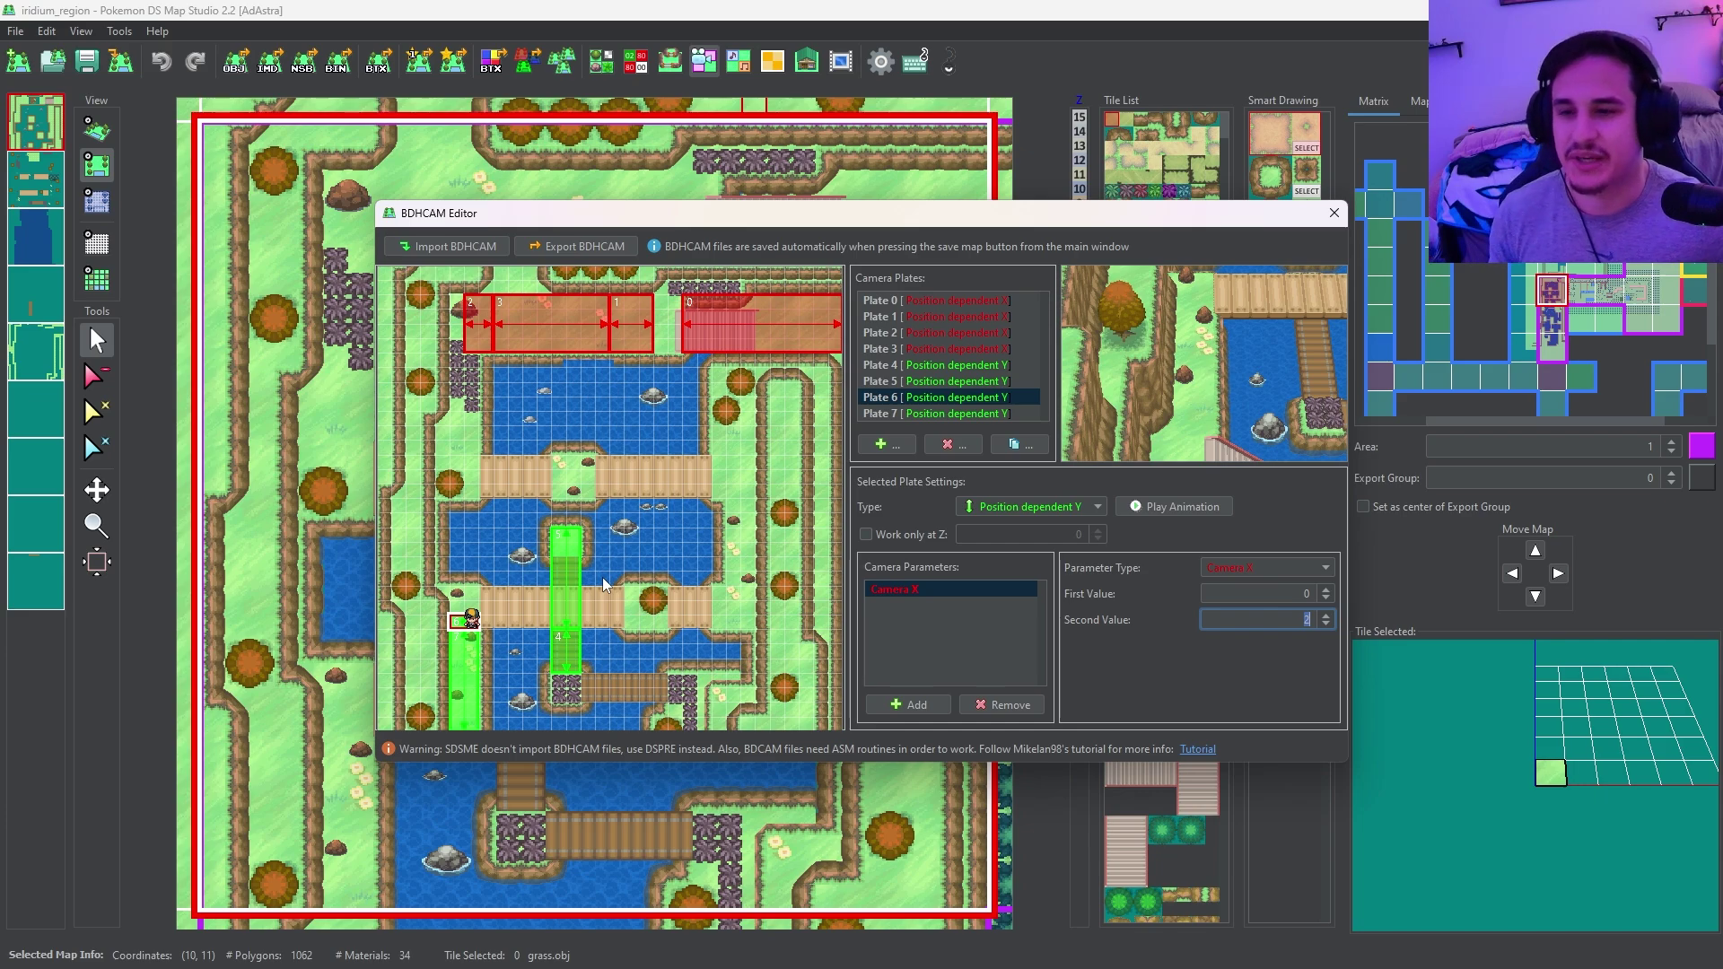
# - Close the BDHCAM Editor and save the iridium_region map in Pokemon DS Map Studio
pyautogui.click(1334, 212)
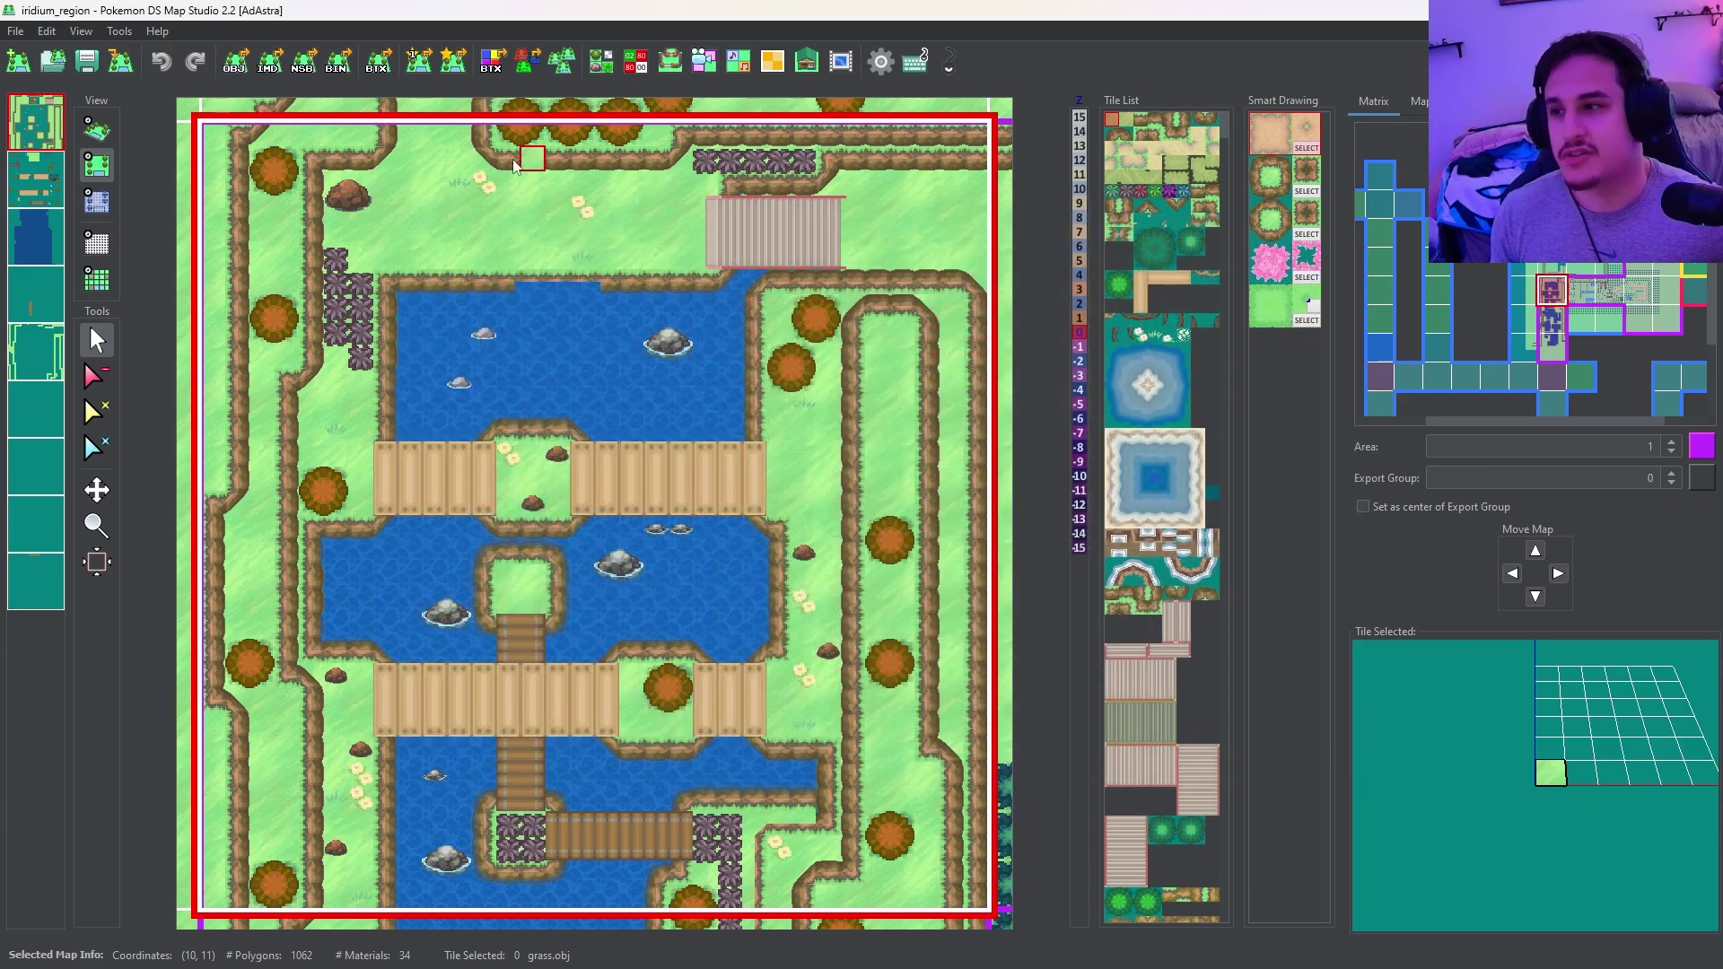
pyautogui.click(87, 61)
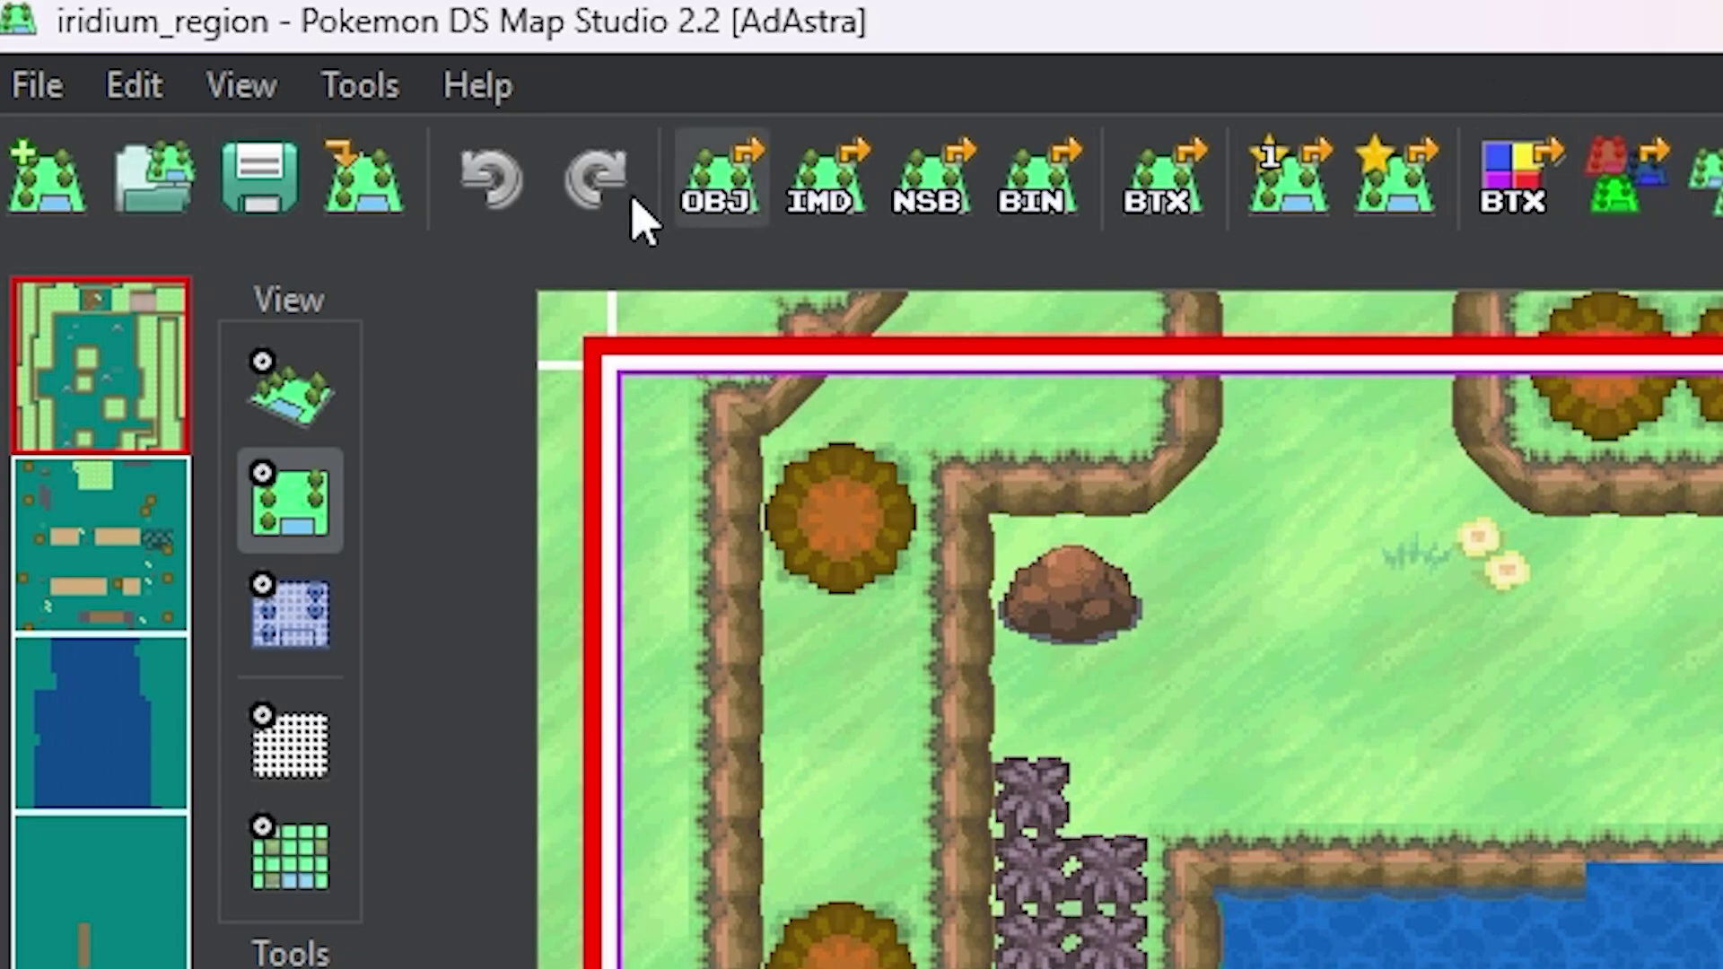
pyautogui.click(259, 177)
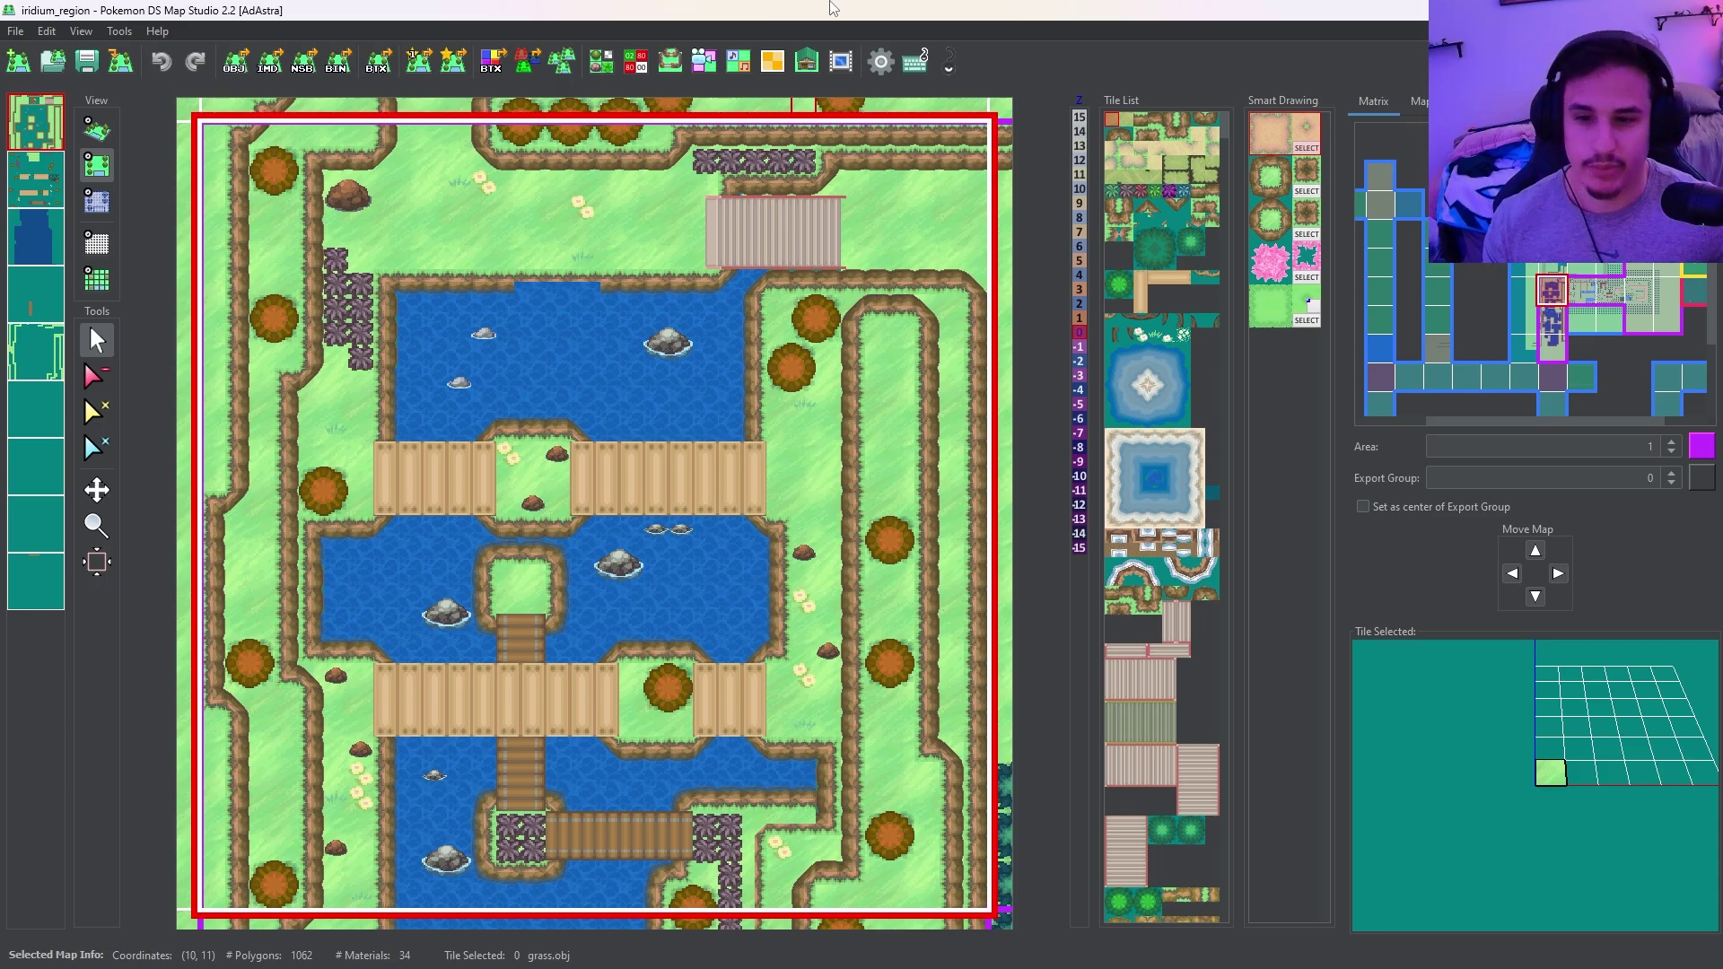
# - Switch to DS Pokémon Rom Editor and review the ARM9 Expansion and Dynamic Cameras patches in the ROM Toolbox
pyautogui.hotkey('alt', 'Tab')
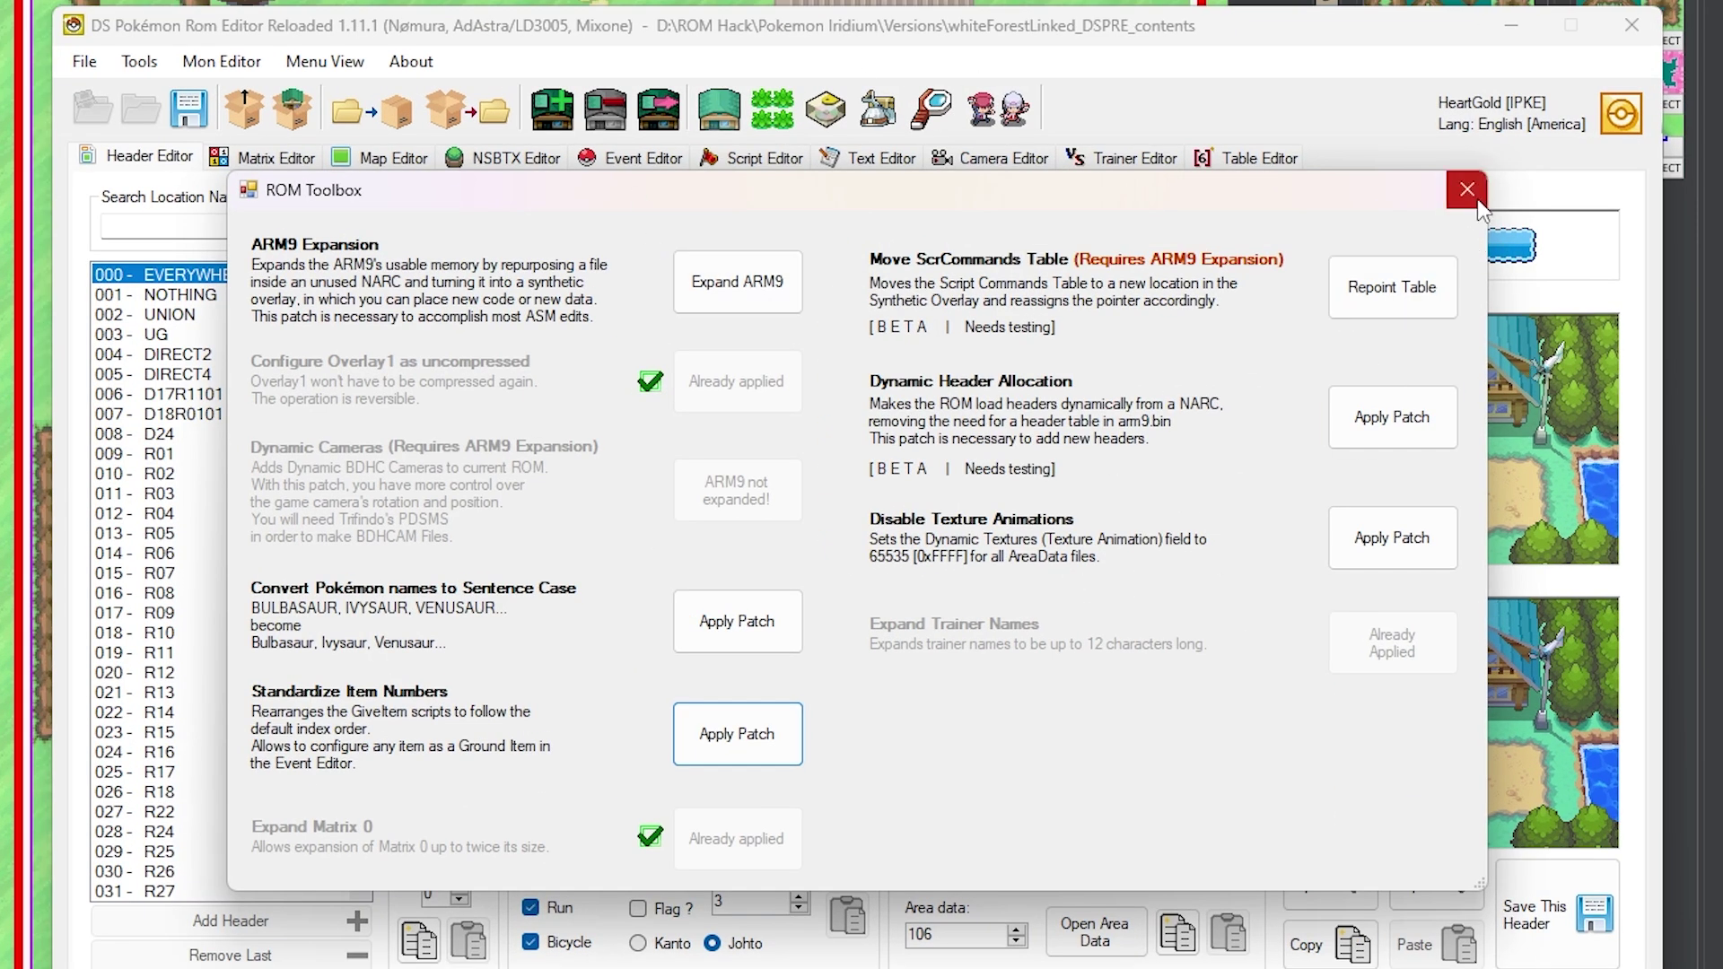
pyautogui.click(1394, 225)
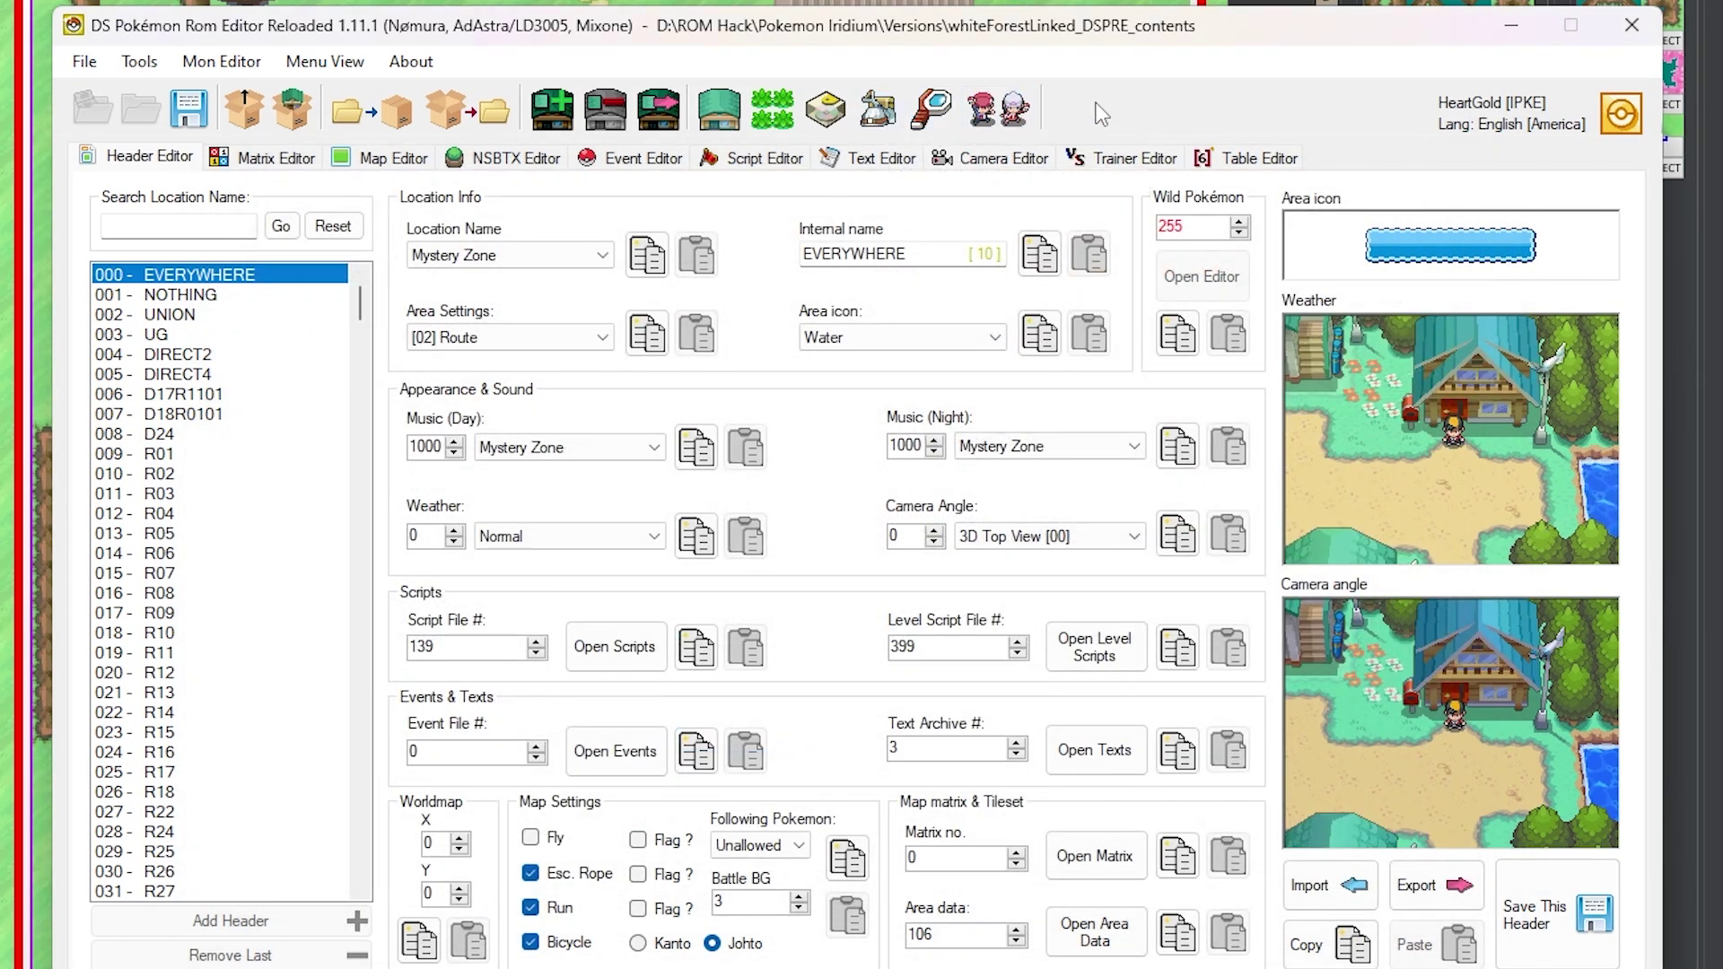
pyautogui.click(877, 110)
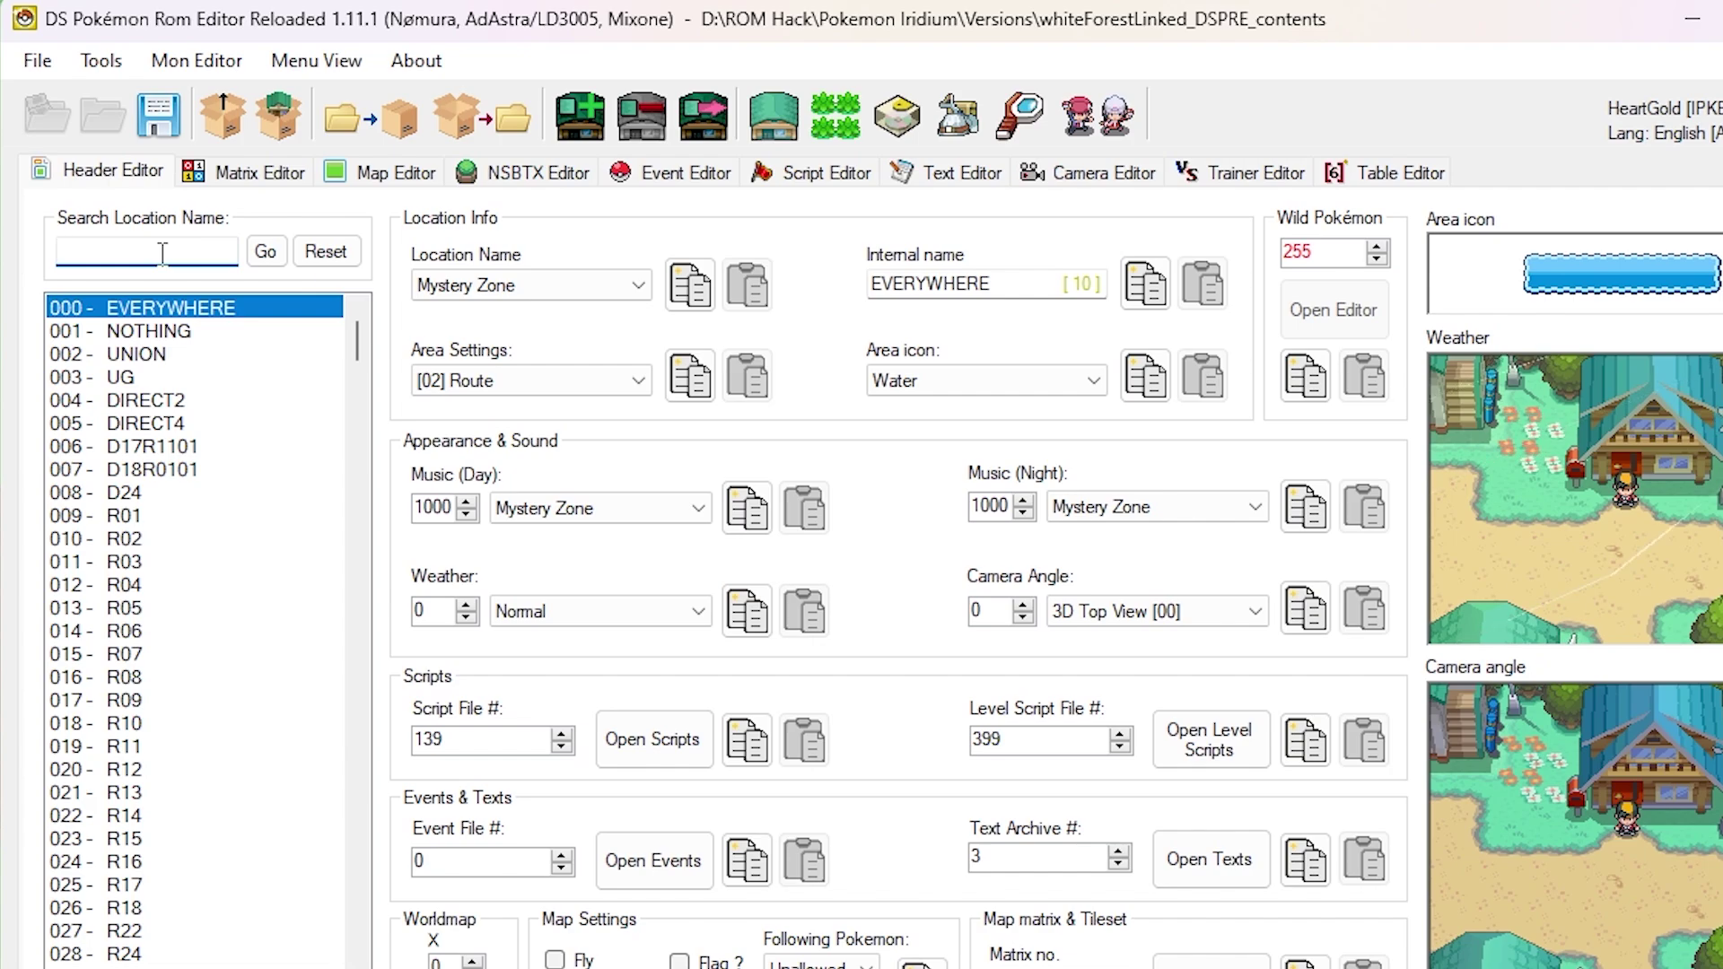
# - Search the location headers for "fall fj" and open map file 0768 from Matrix 0 - Main
pyautogui.write('all fj')
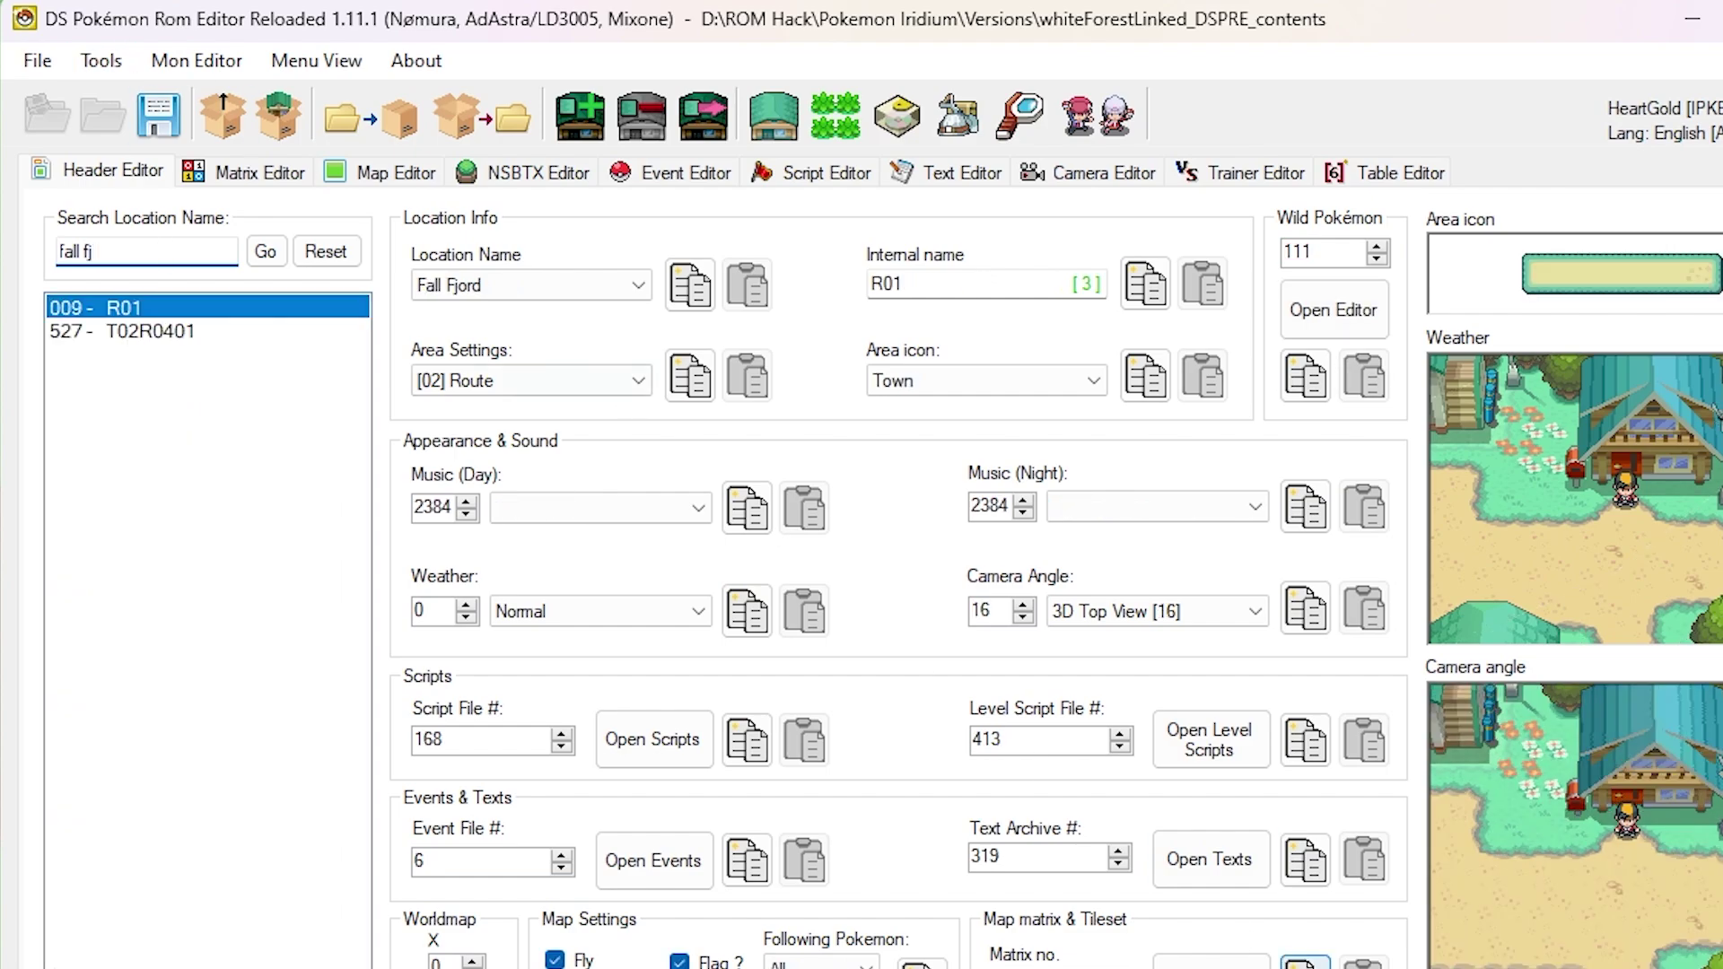
pyautogui.click(256, 170)
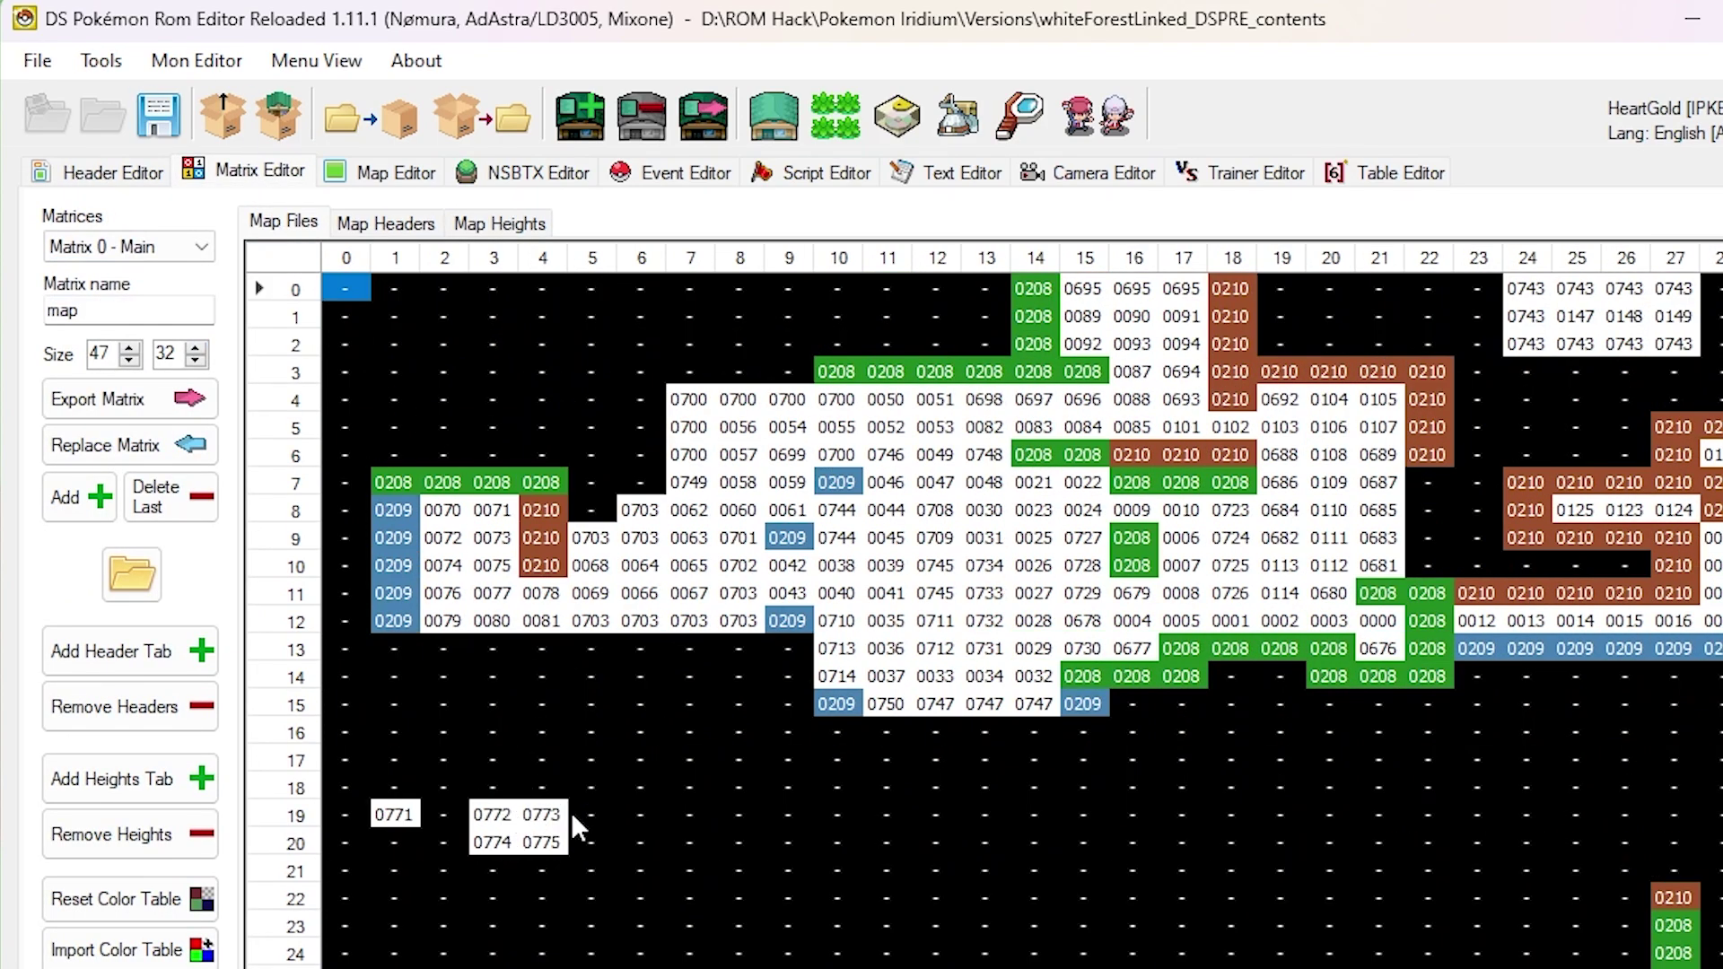
pyautogui.hscroll(5, 1023, 610)
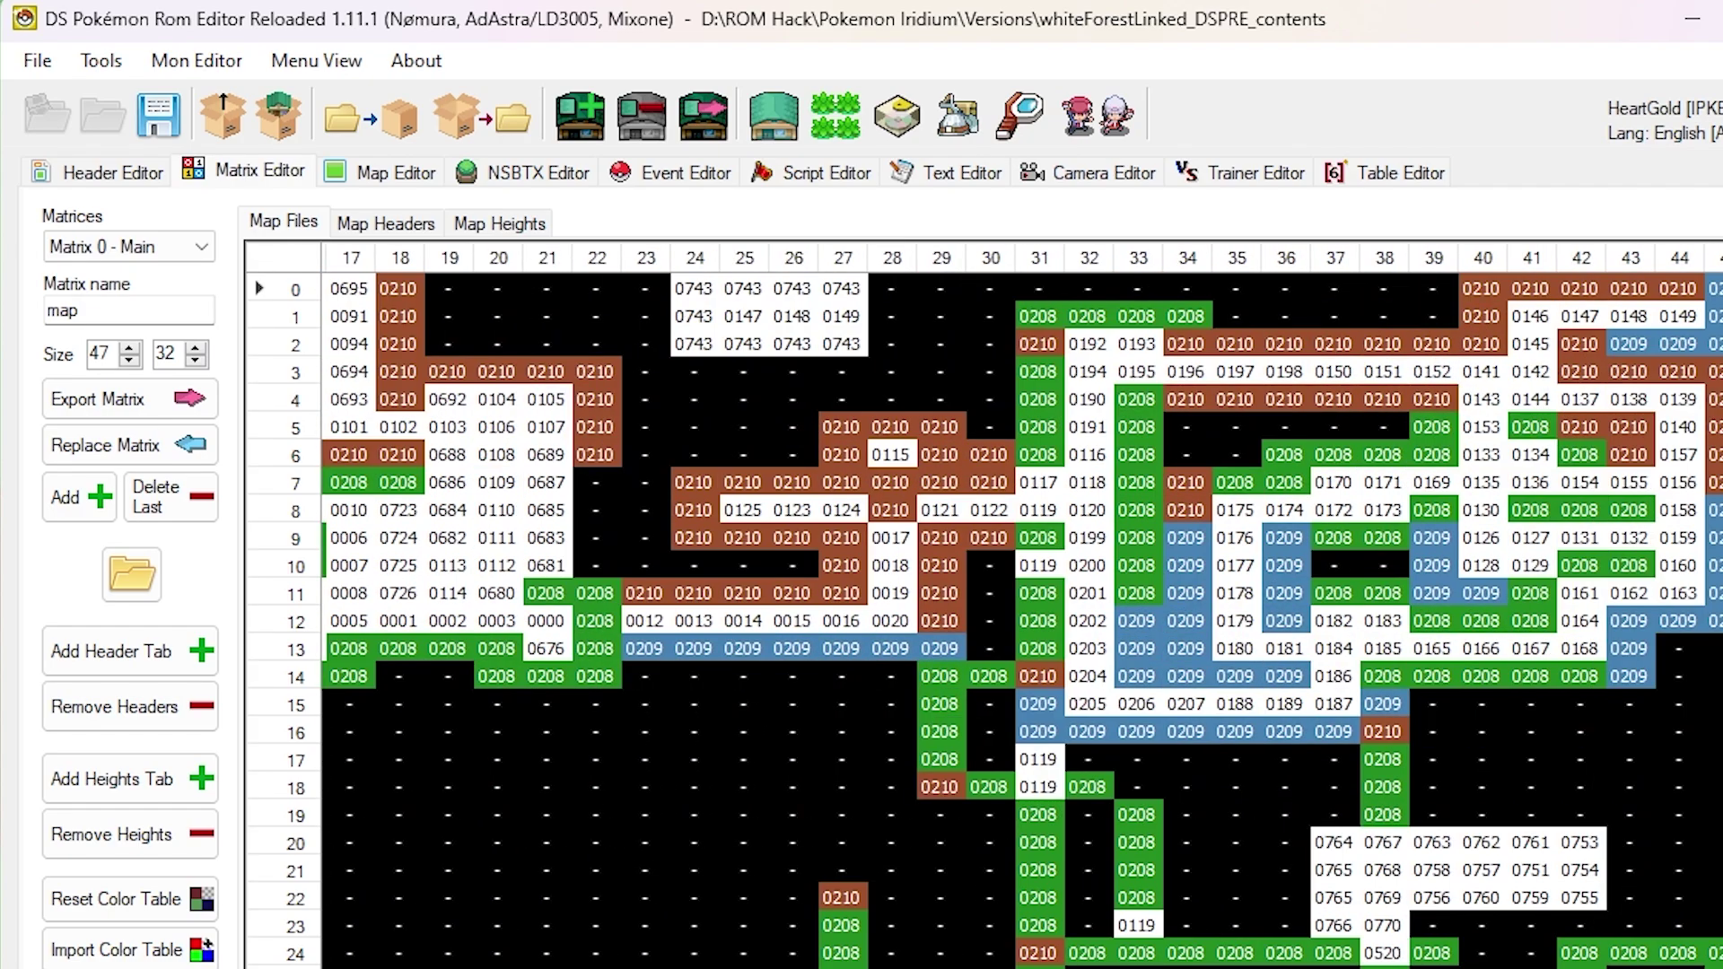
pyautogui.click(1395, 872)
pyautogui.doubleClick(1382, 871)
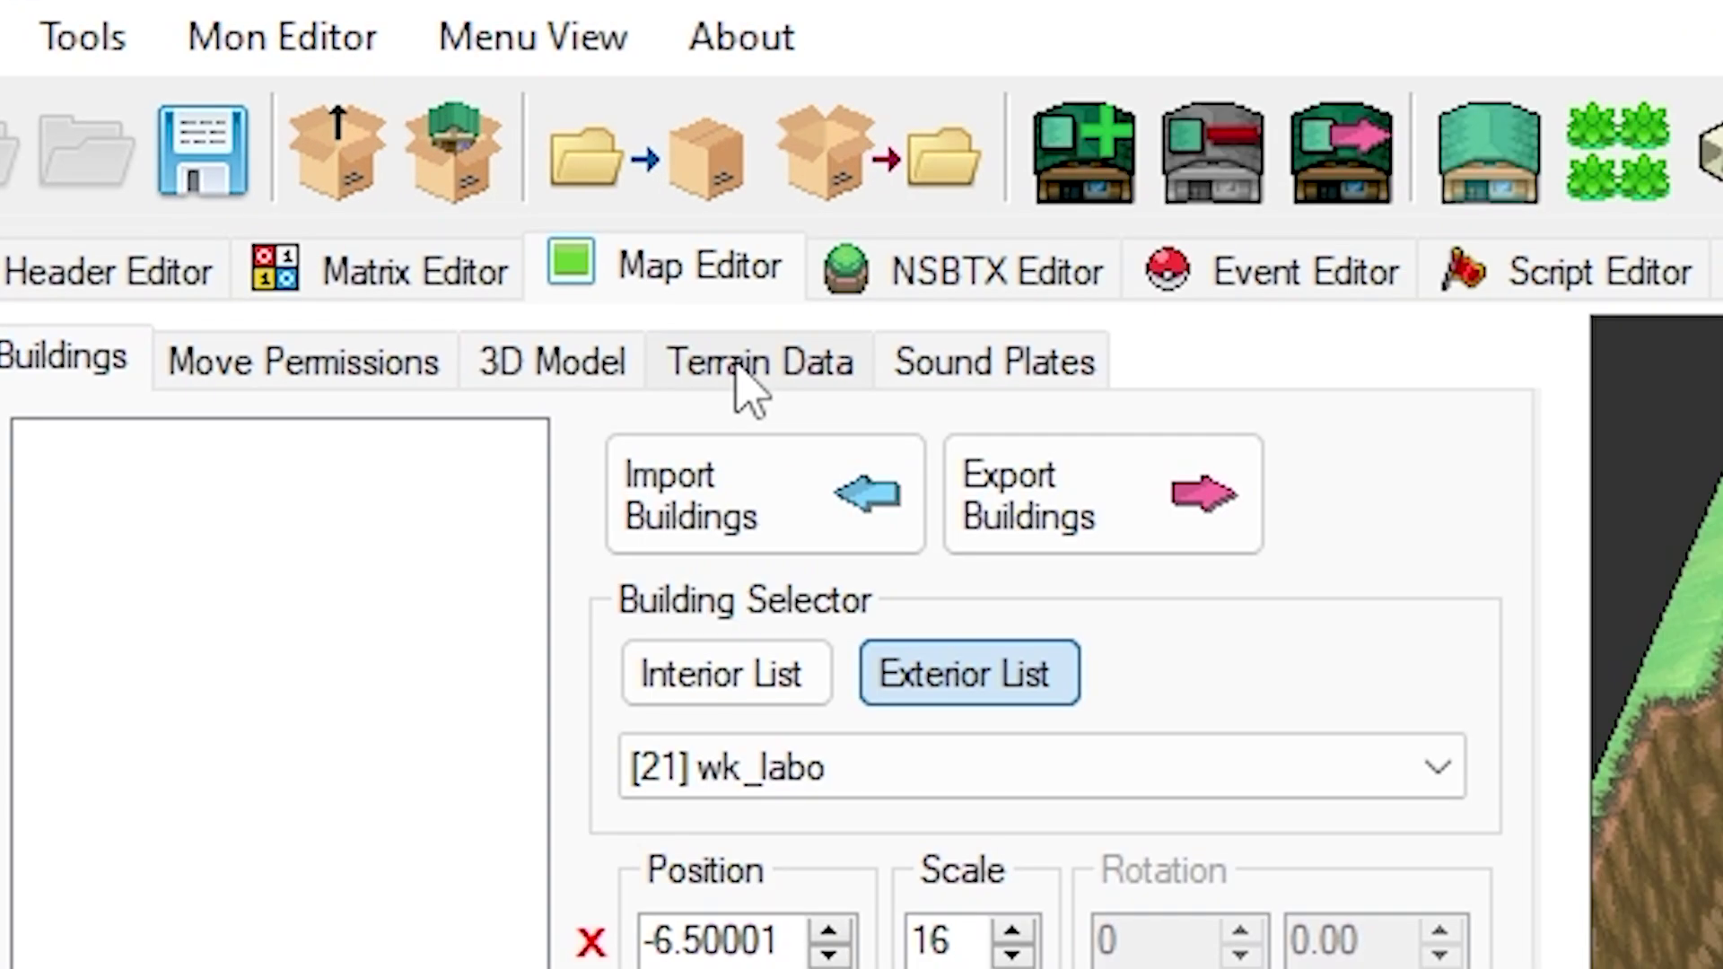
# - Start a BDHC import in the map's terrain data, browse to the sauce Maps folder, and check the map's coordinates in Pokemon DS Map Studio
pyautogui.click(419, 225)
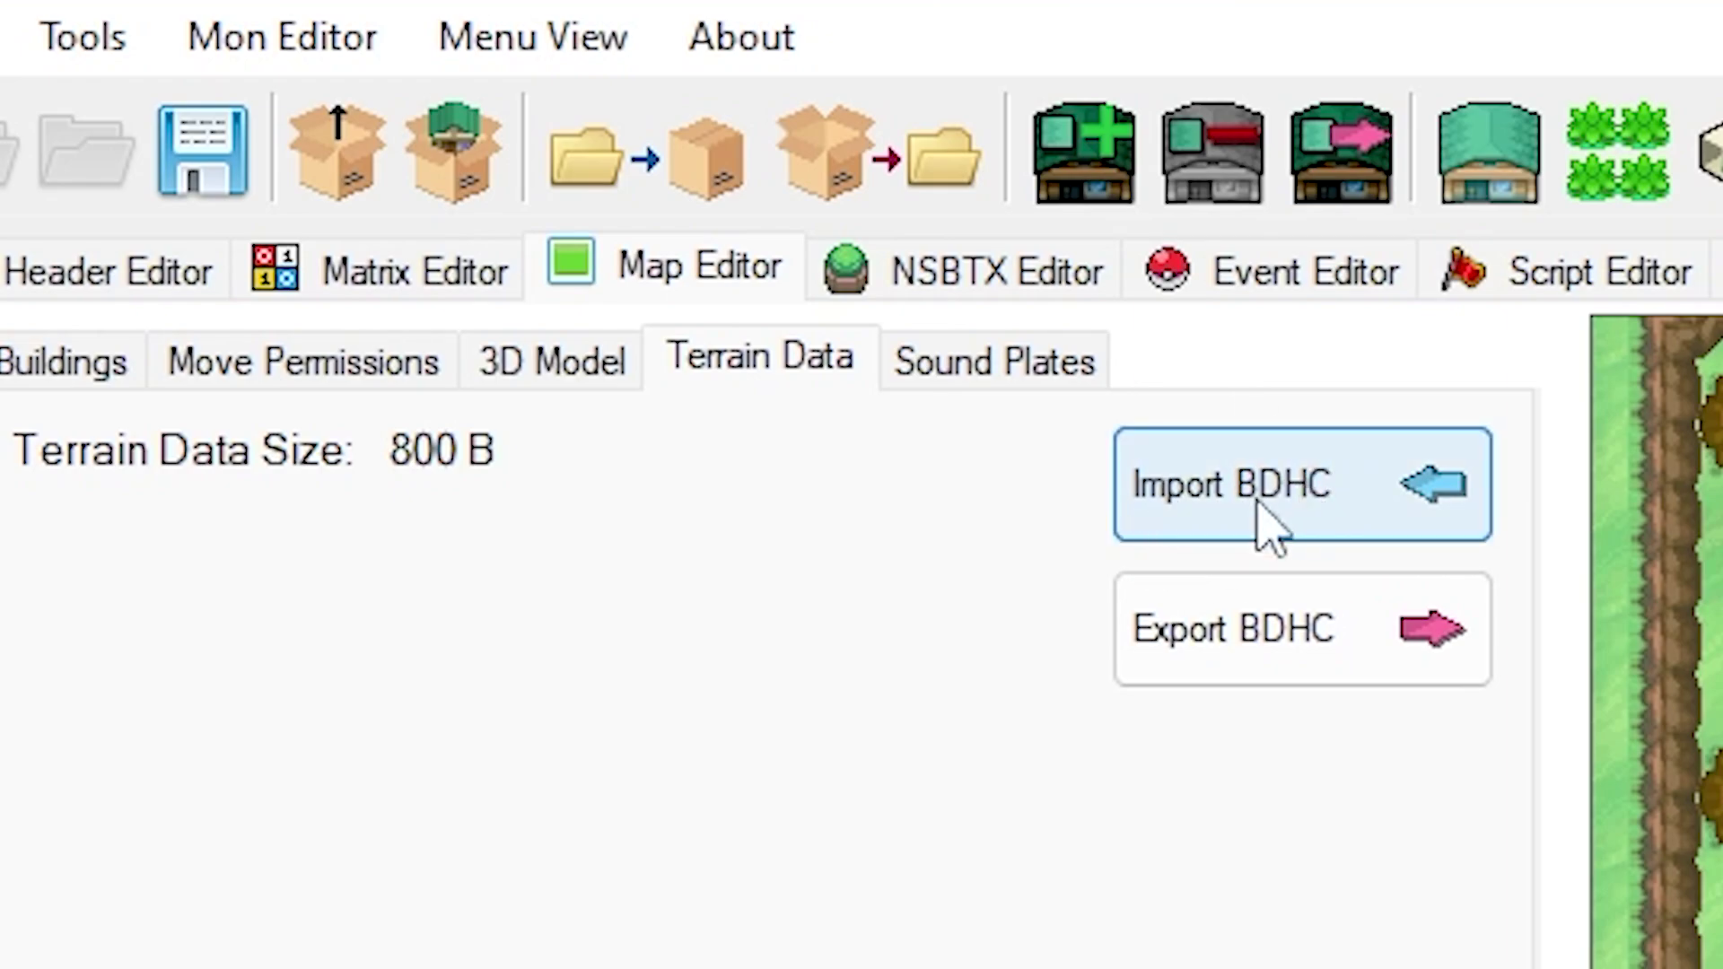
pyautogui.click(1284, 536)
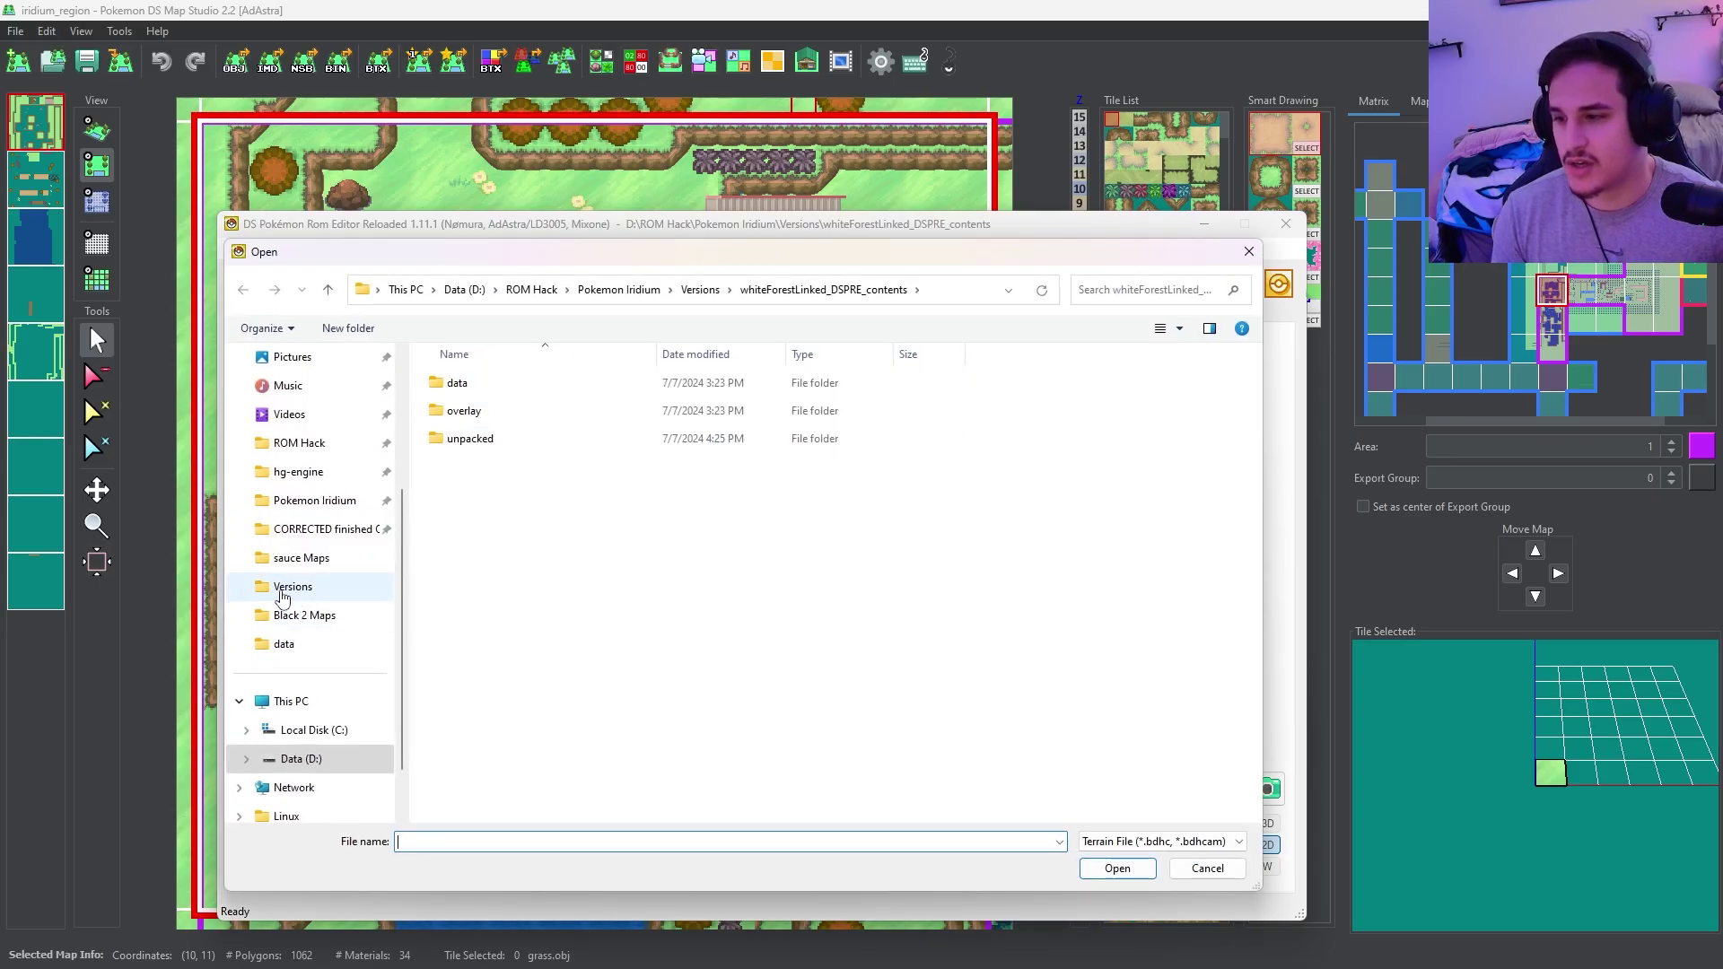
pyautogui.click(283, 557)
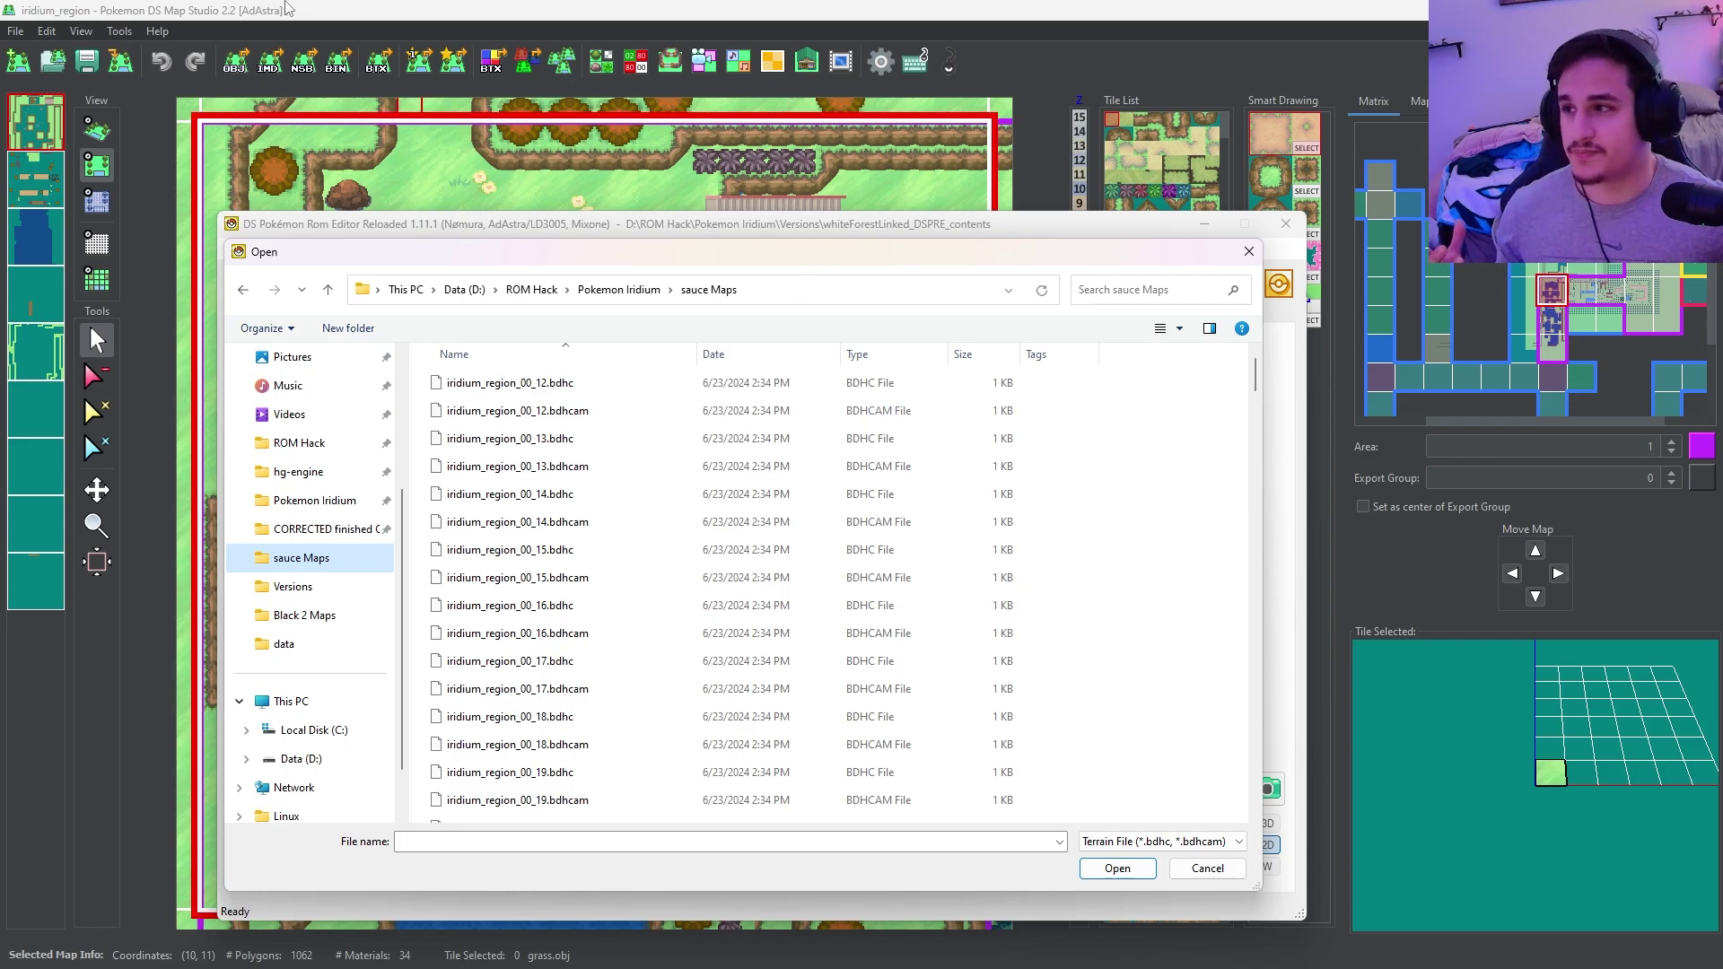
pyautogui.press('Escape')
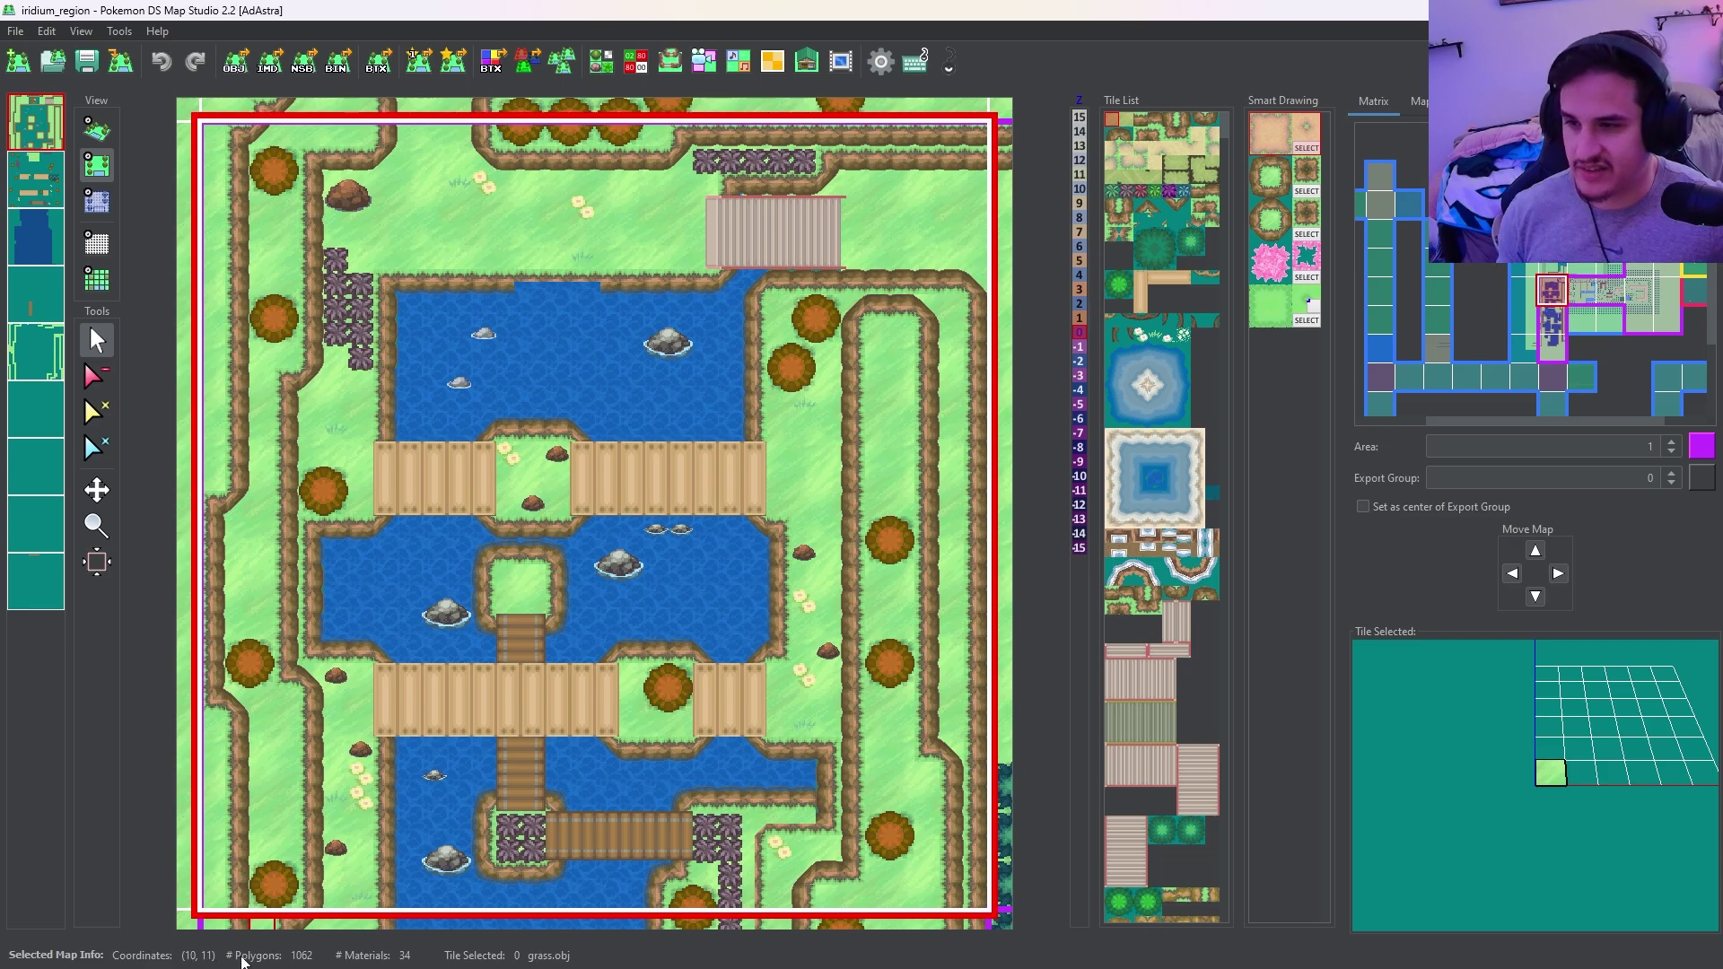
pyautogui.hotkey('alt', 'Tab')
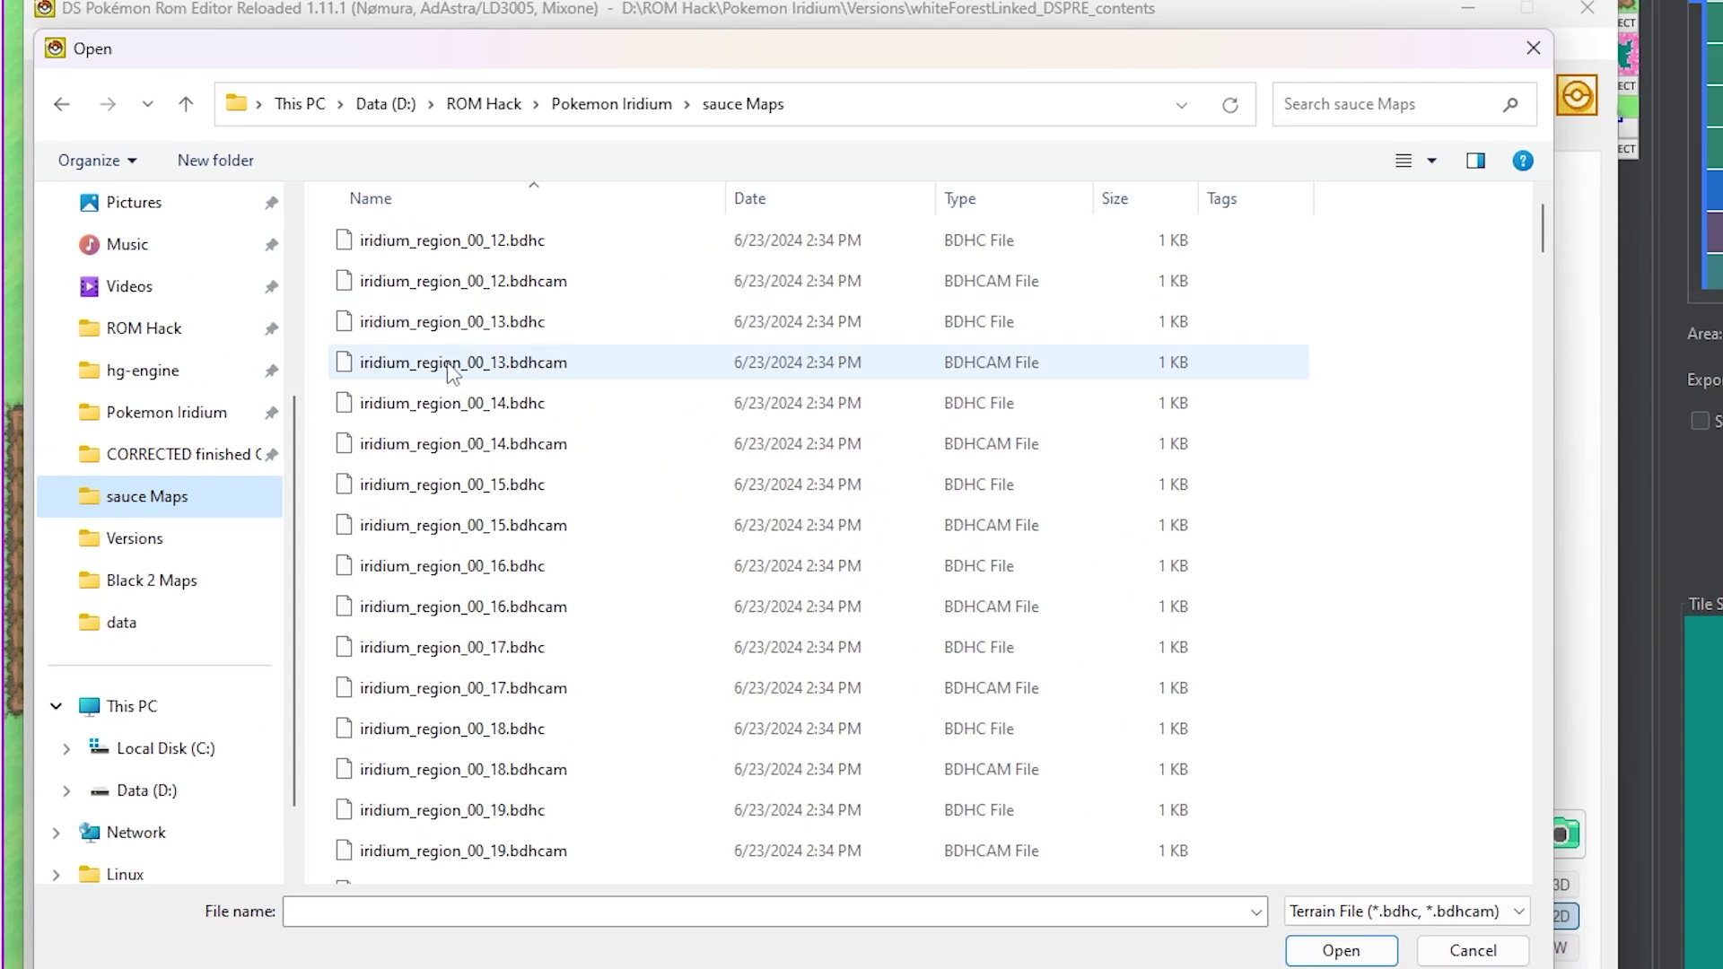
# - Locate the terrain files for map 10_11, select iridium_region_10_11.bdhcam instead of the .bdhc file, and close the file dialog
pyautogui.scroll(-20, 619, 430)
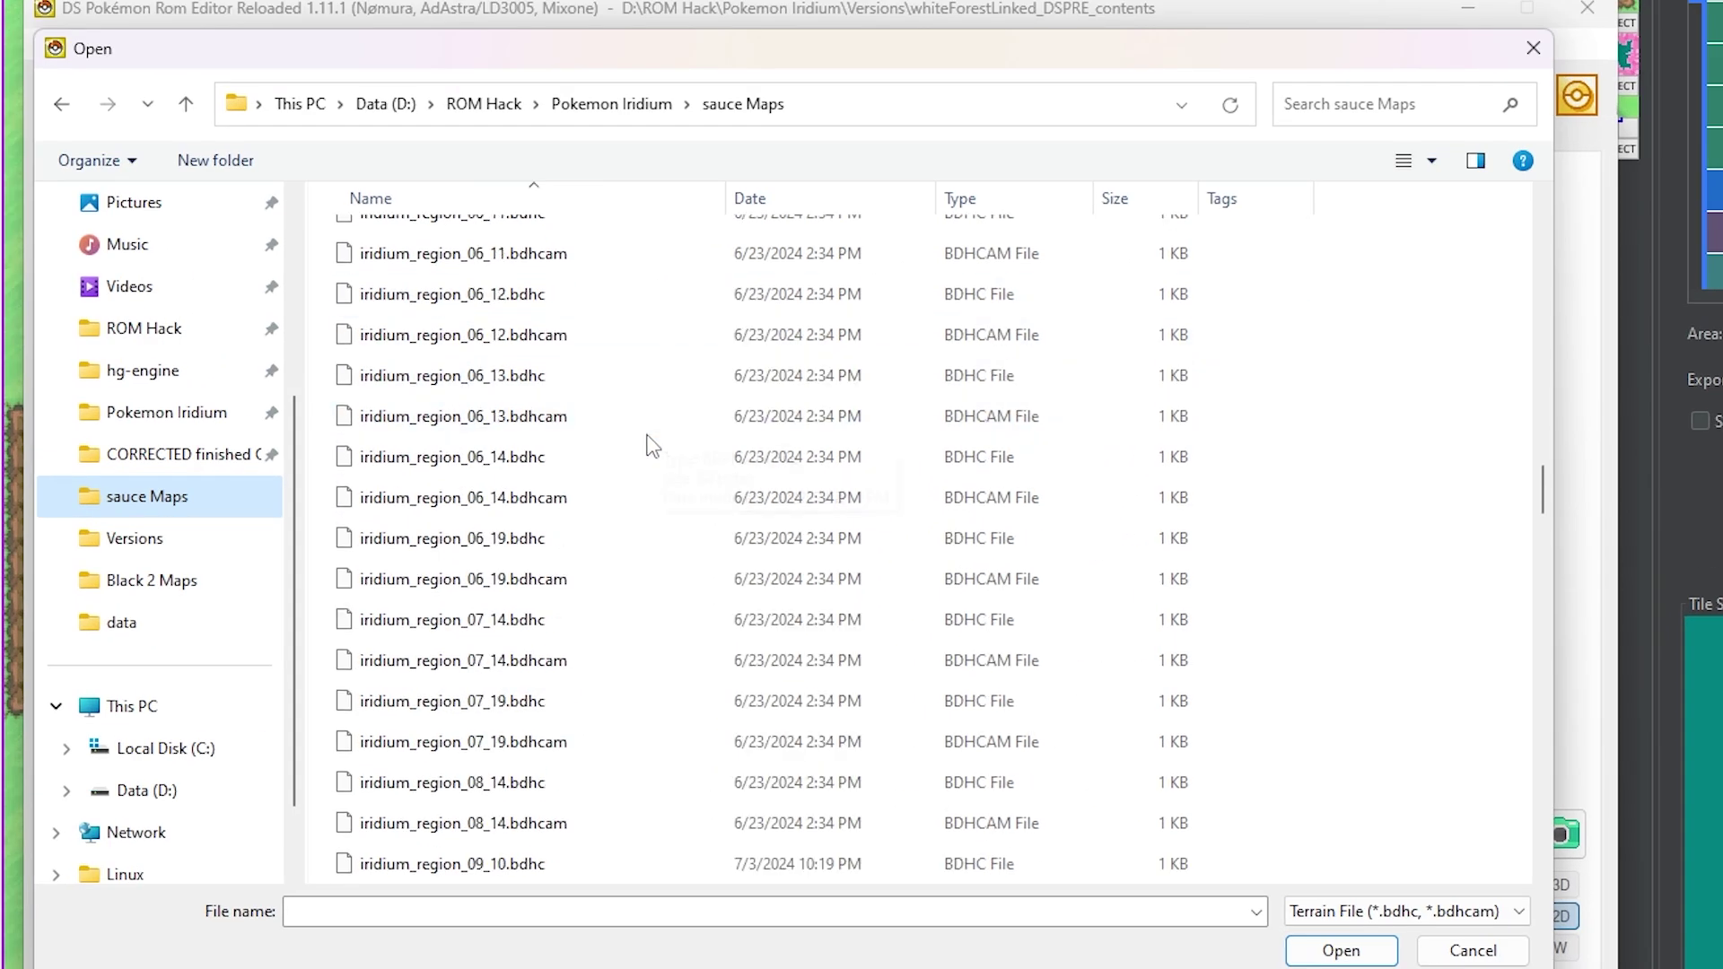
pyautogui.scroll(-10, 652, 449)
pyautogui.scroll(4, 654, 455)
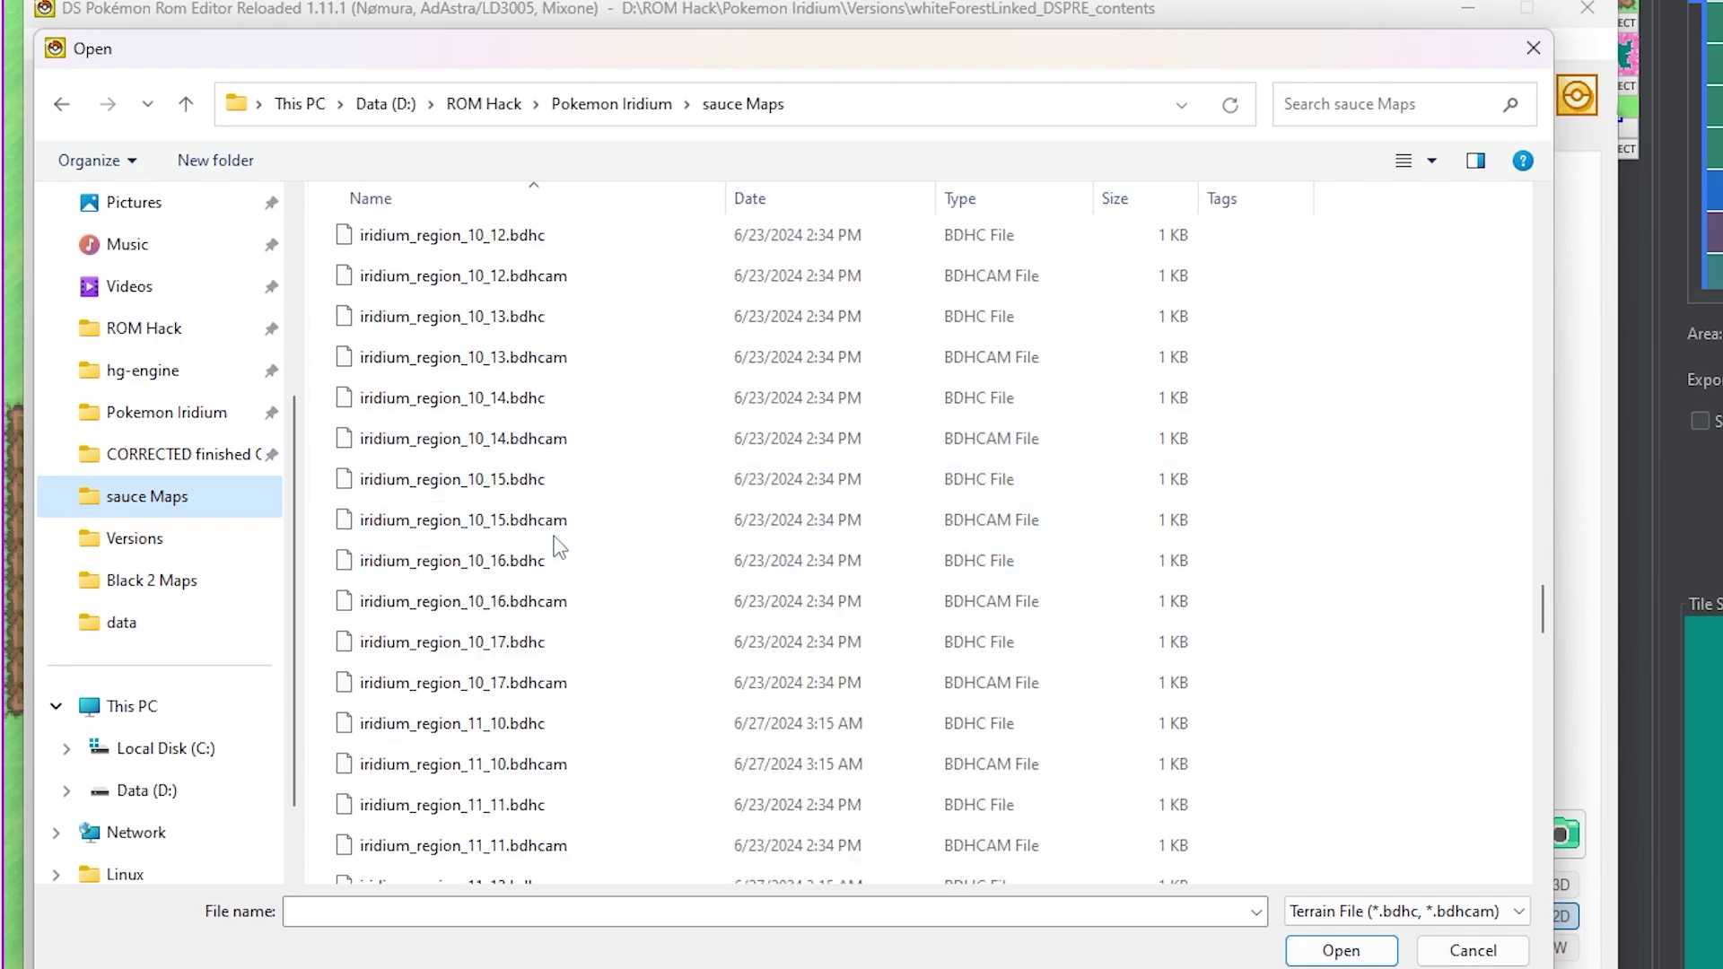
pyautogui.scroll(2, 615, 484)
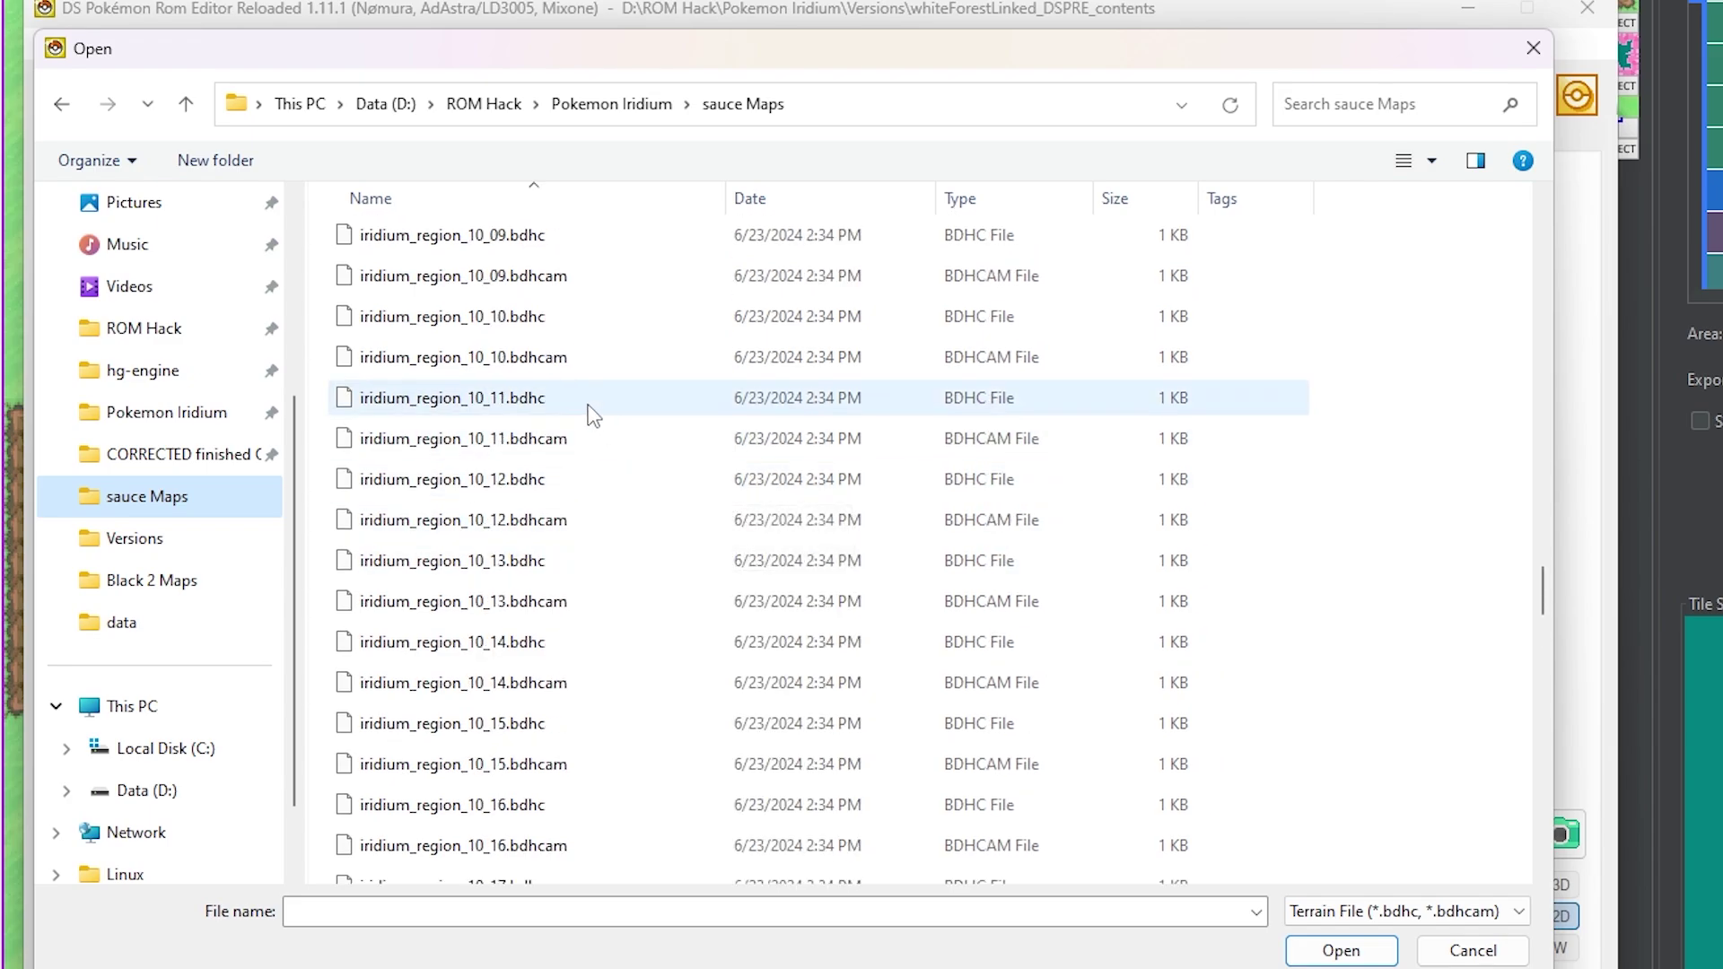
pyautogui.click(589, 406)
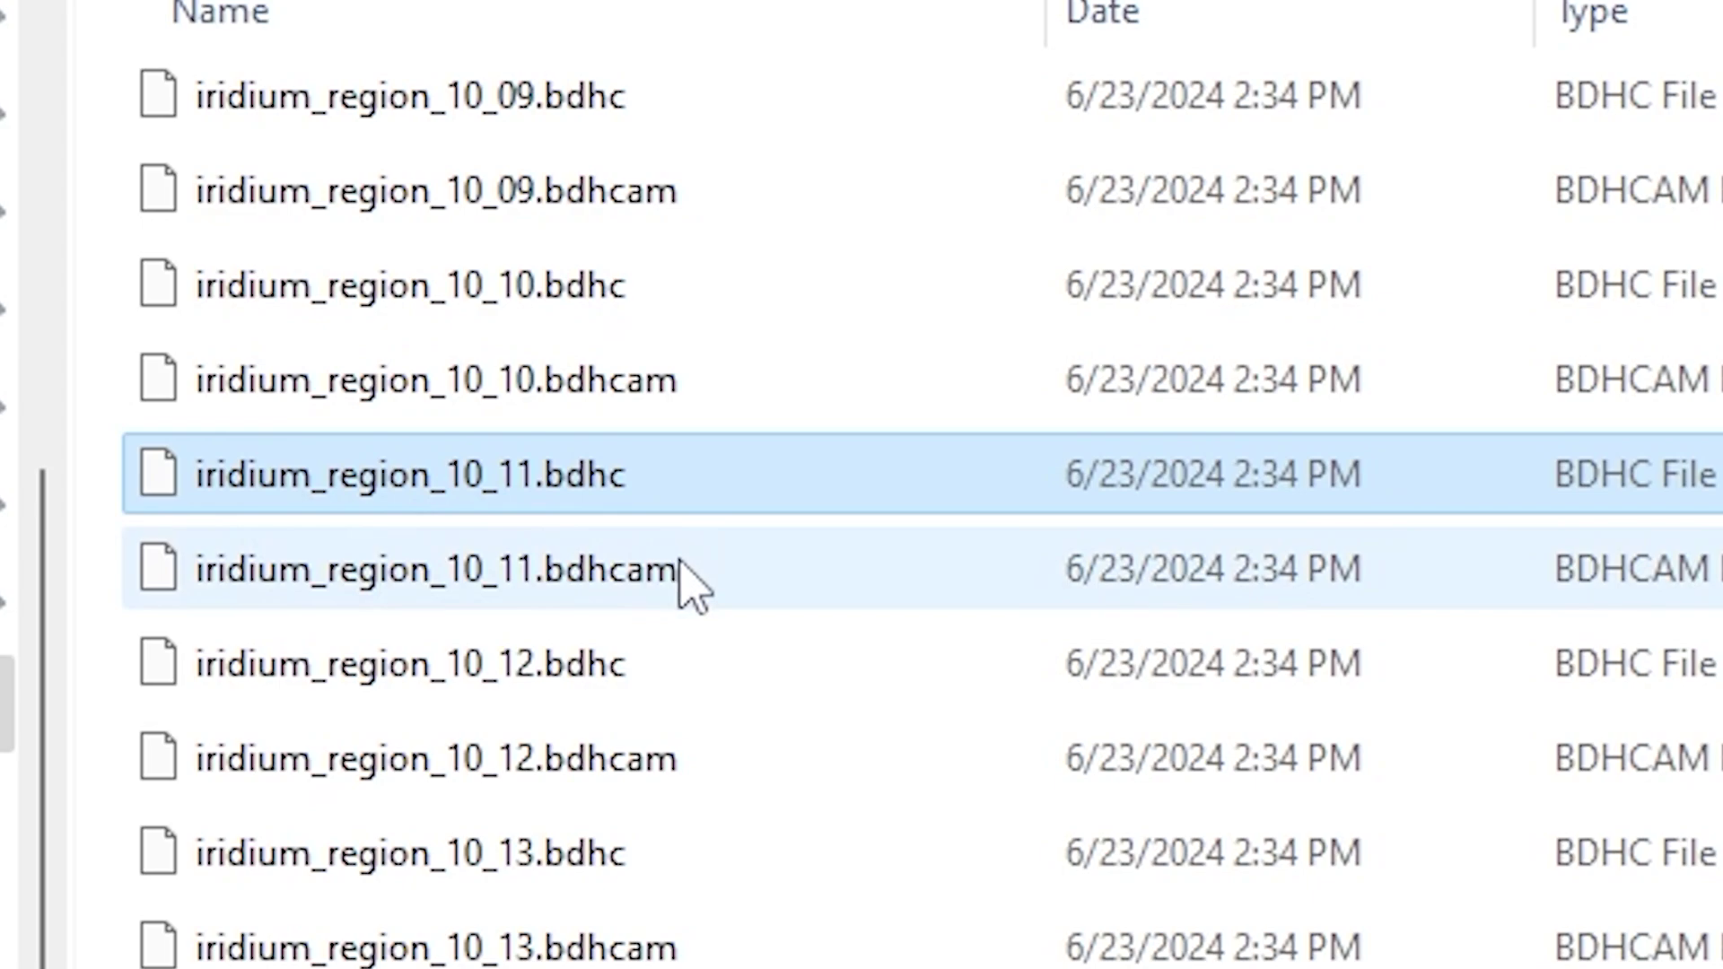
pyautogui.click(684, 574)
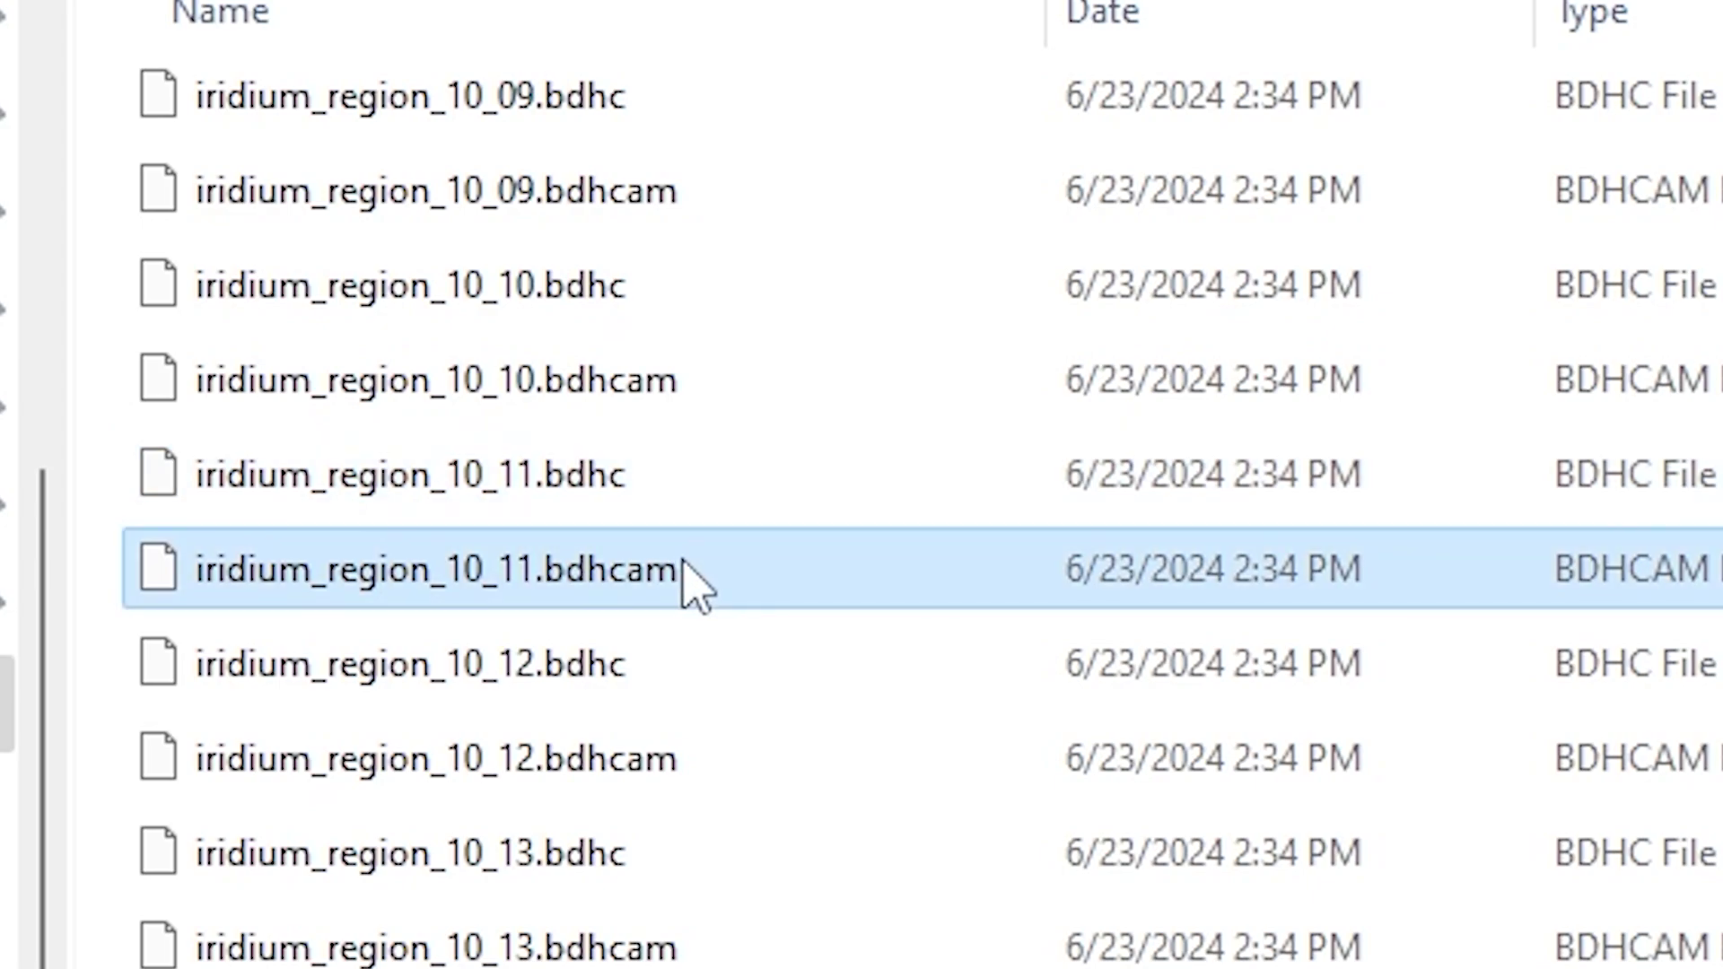
pyautogui.click(746, 503)
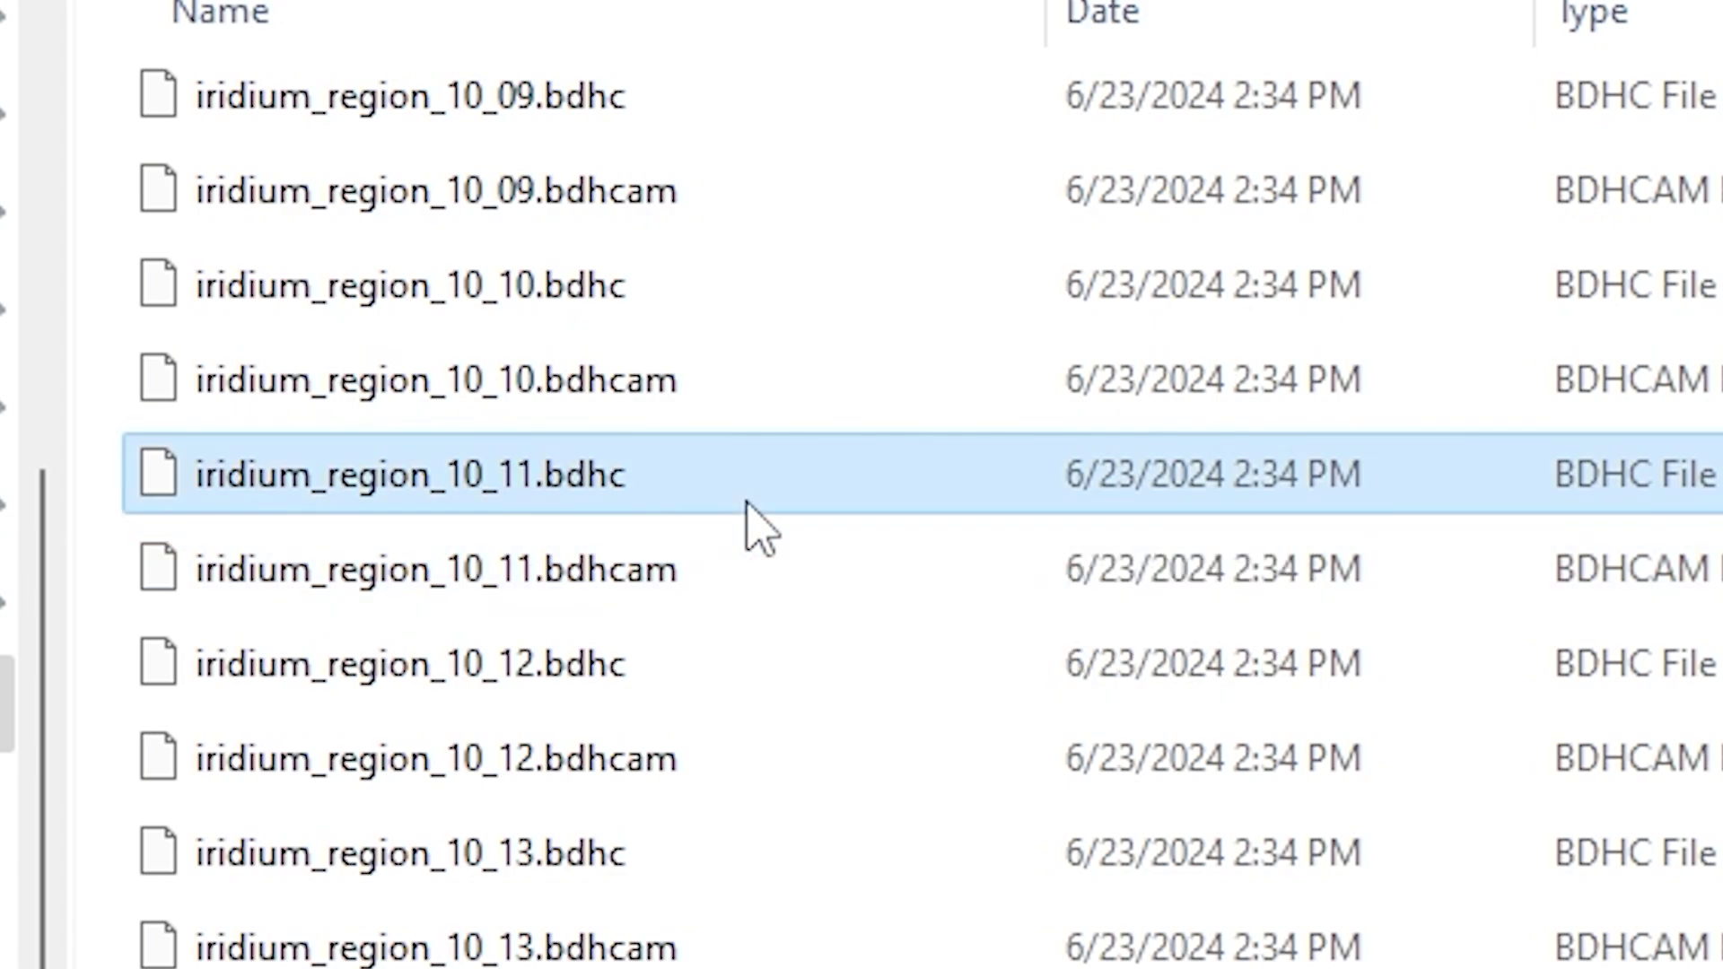
pyautogui.click(771, 579)
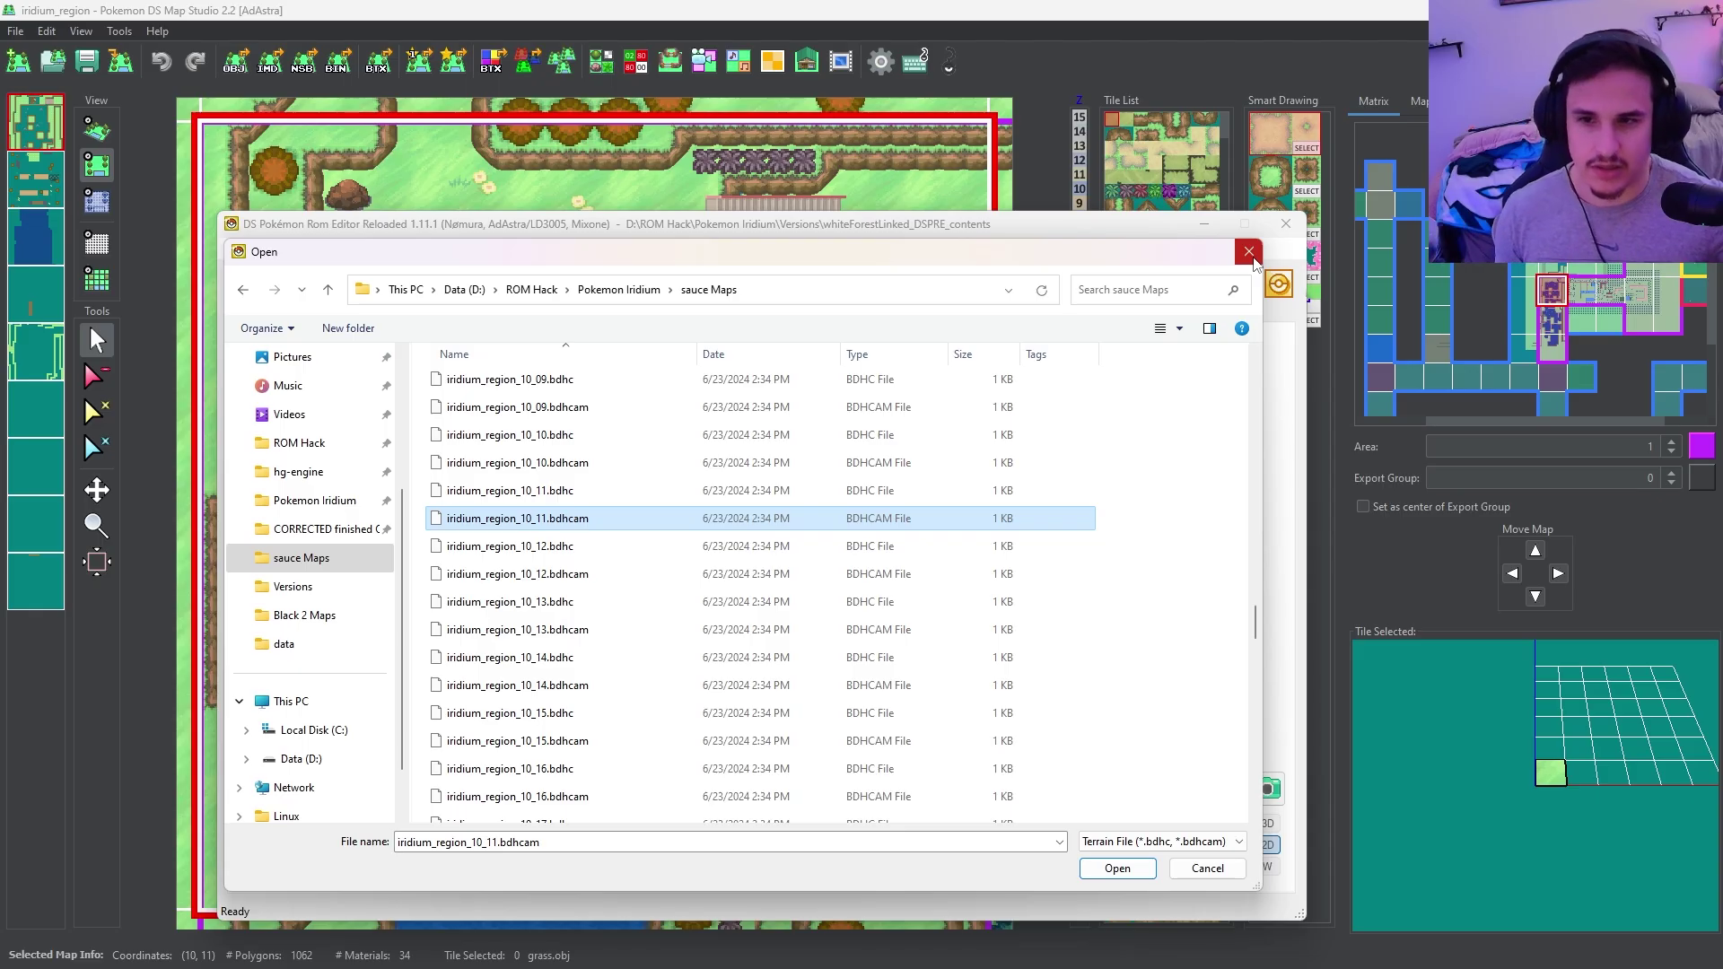
pyautogui.press('Return')
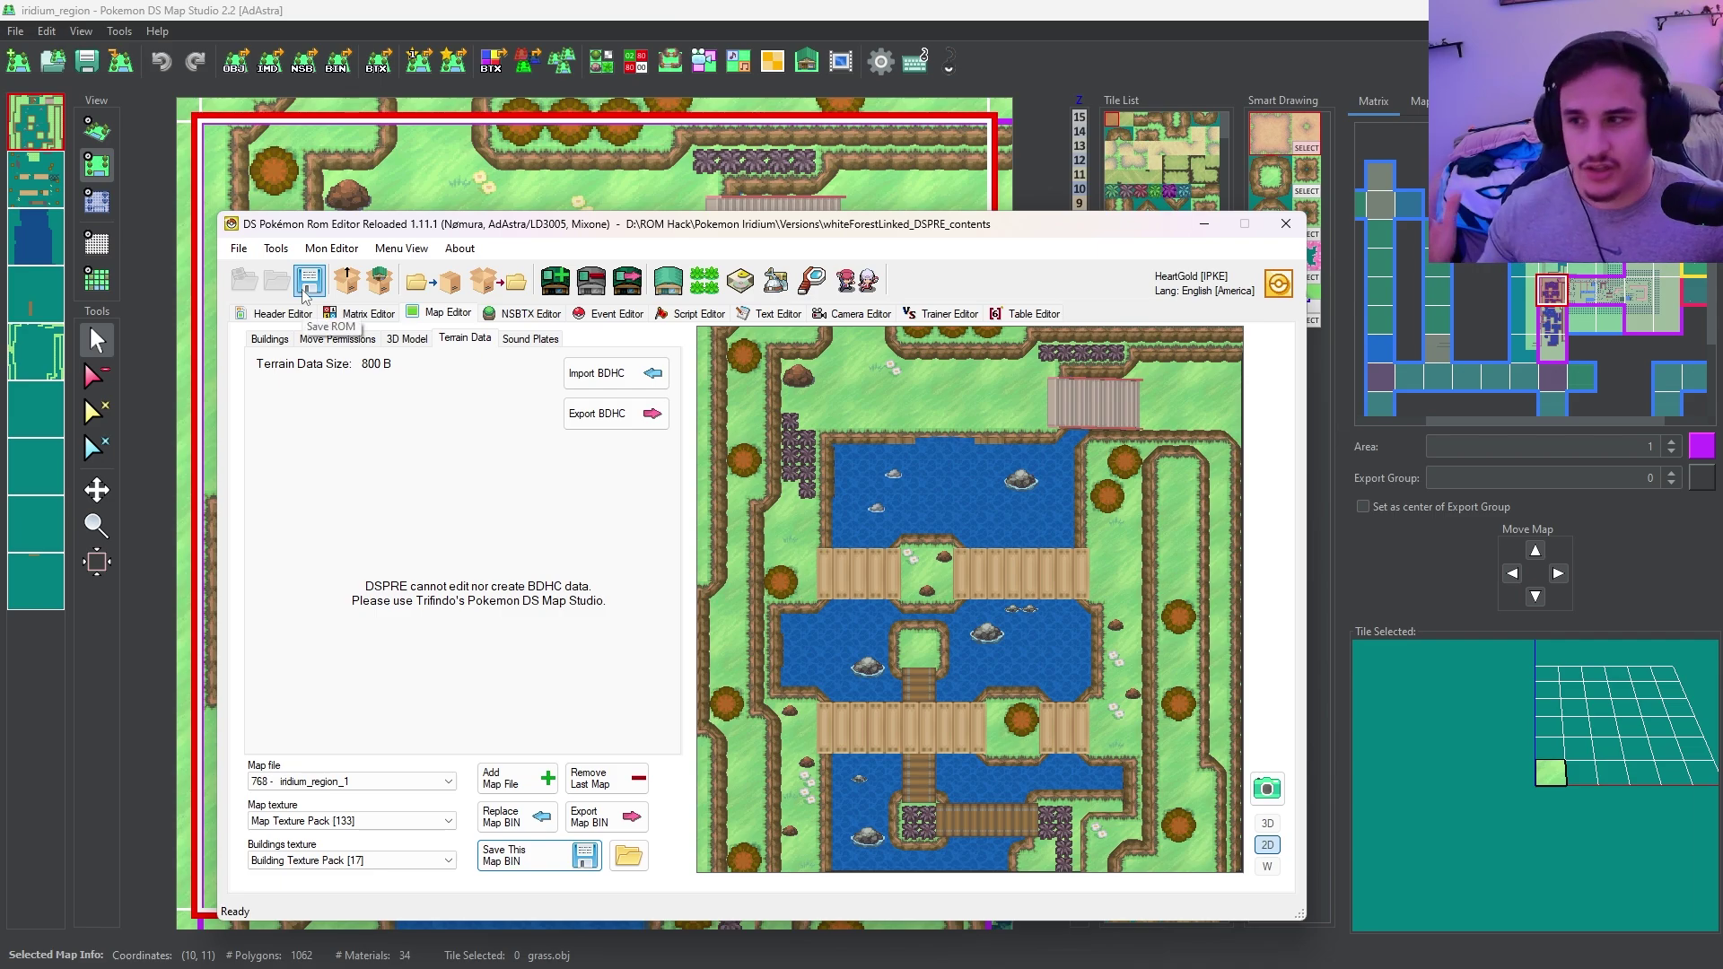
pyautogui.click(303, 296)
pyautogui.click(1249, 261)
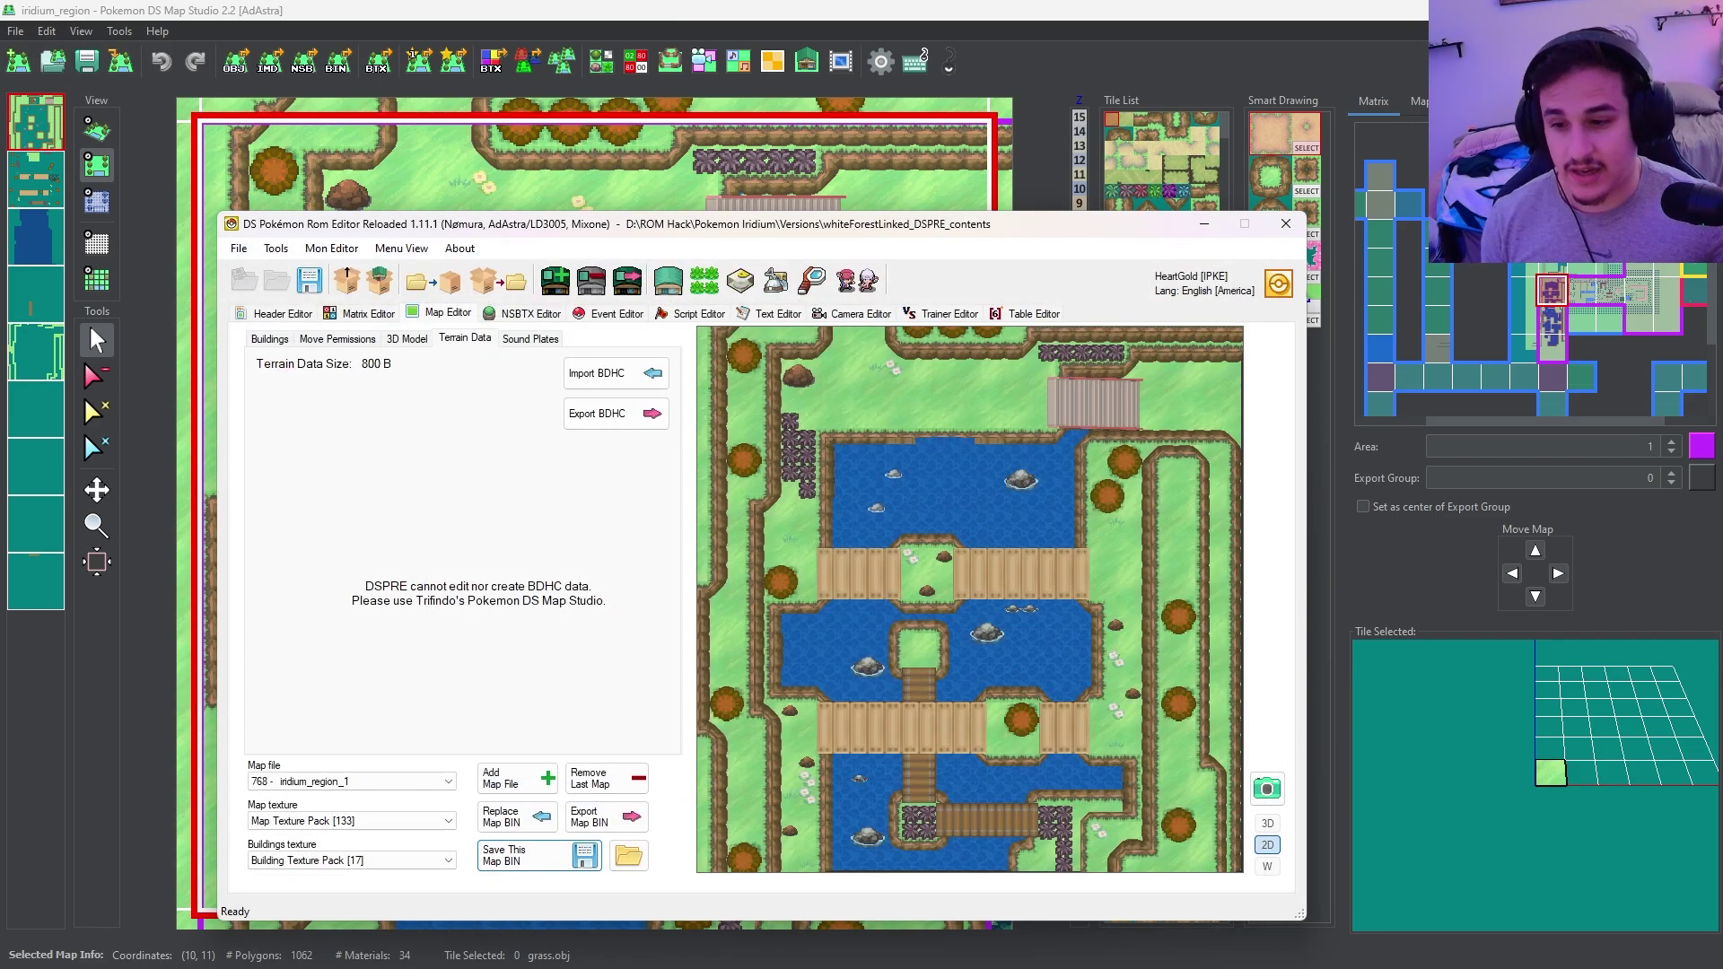
# - Switch to File Explorer and open the config header file from the include folder of hg-engine in Visual Studio Code
pyautogui.click(659, 956)
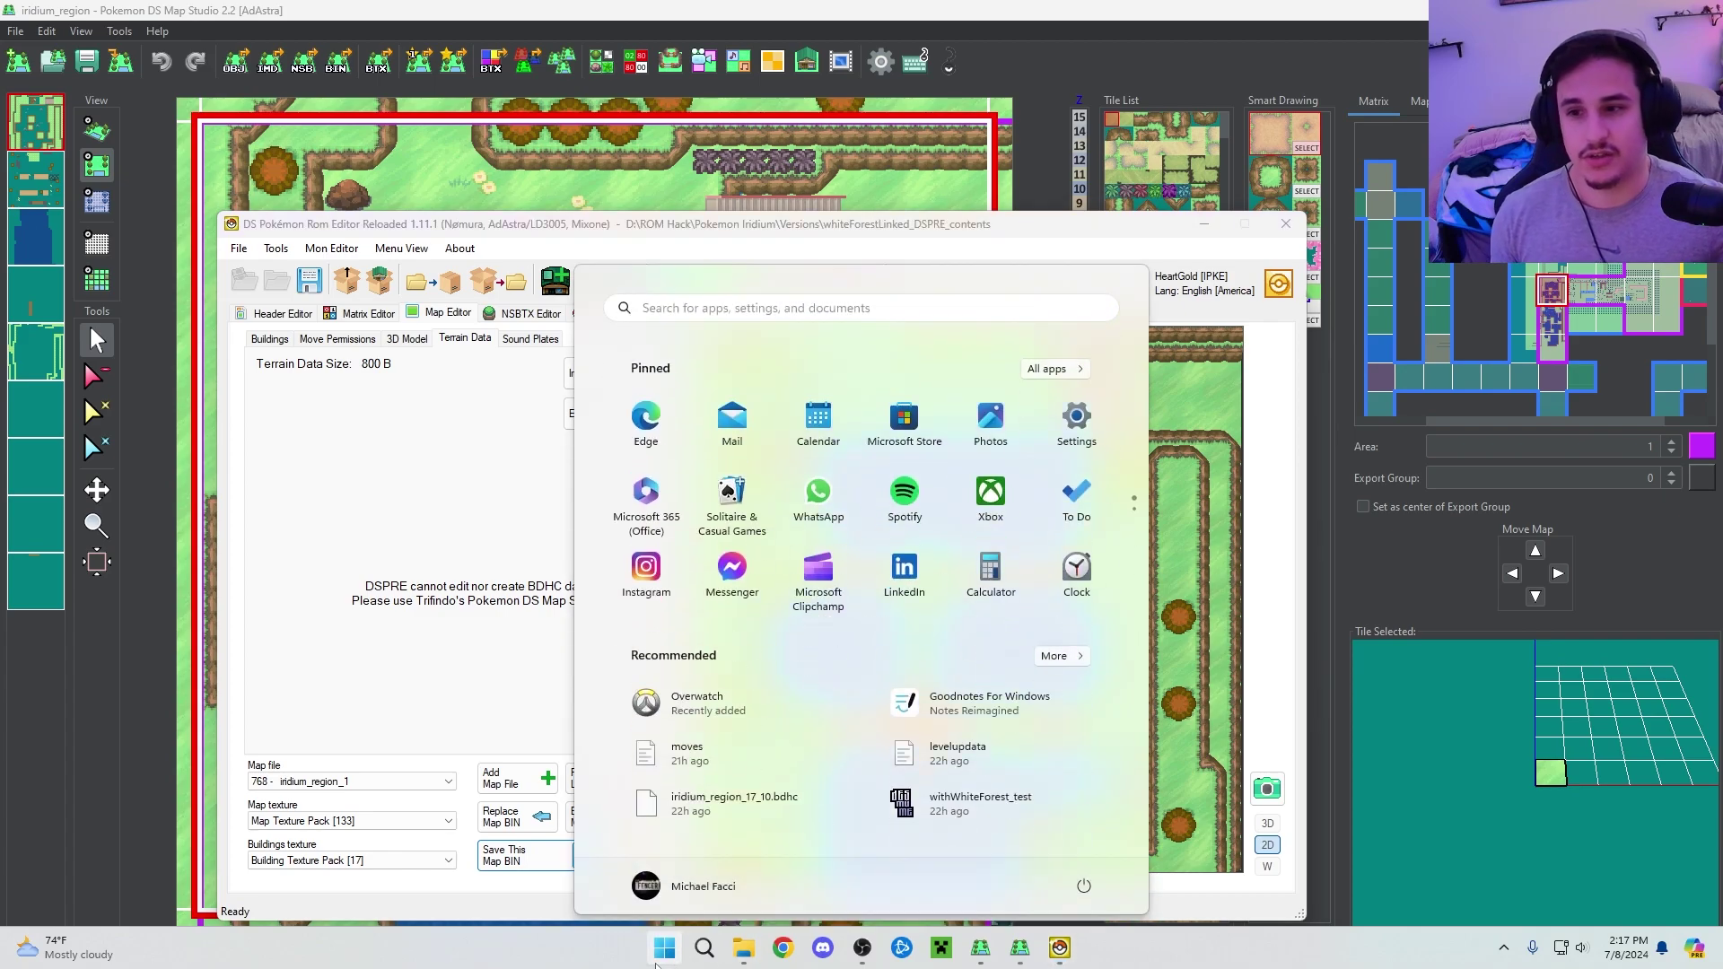
pyautogui.click(743, 948)
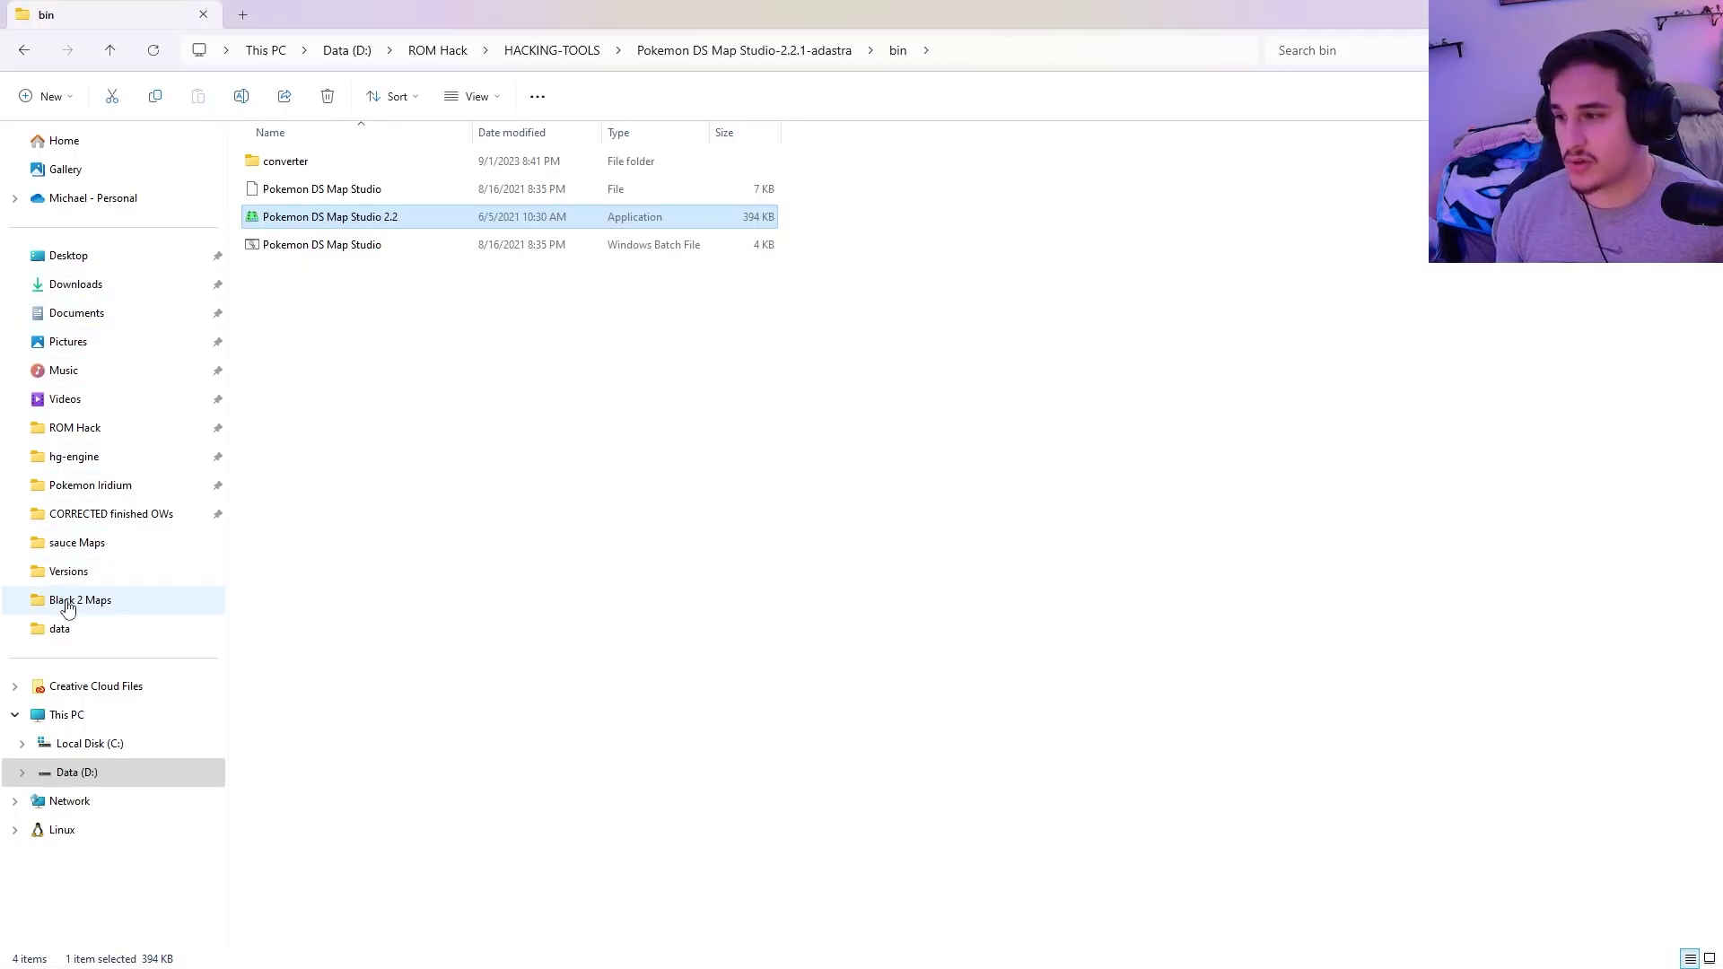
pyautogui.click(100, 456)
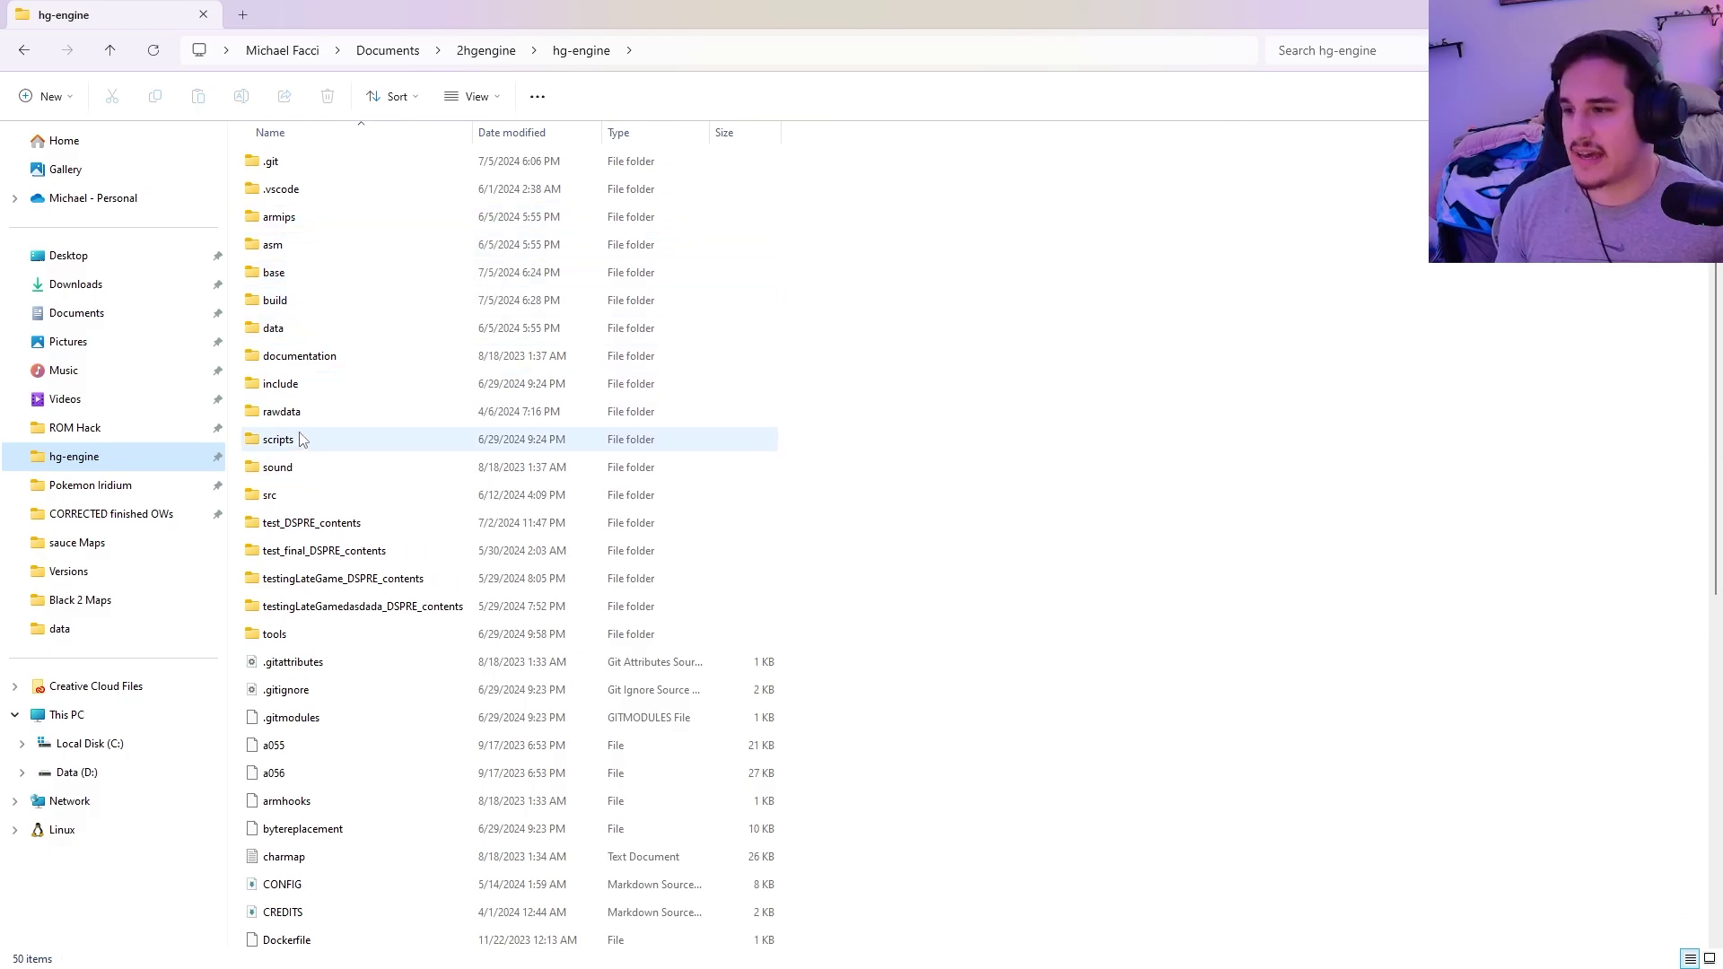
pyautogui.doubleClick(303, 385)
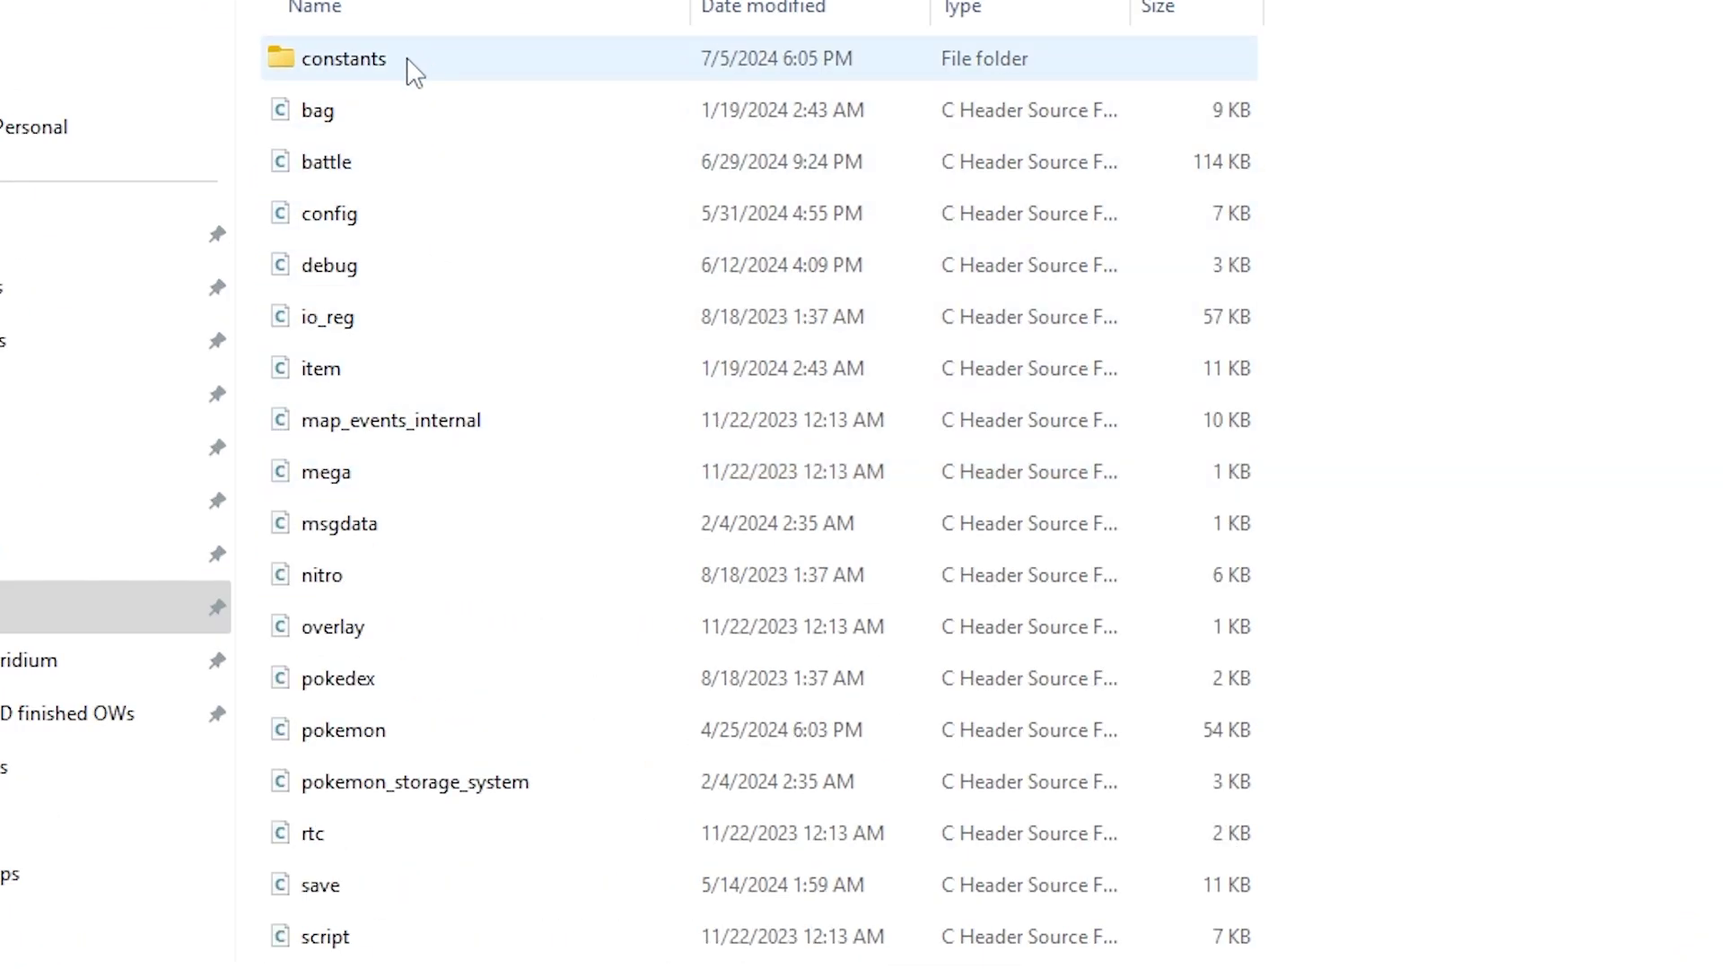
pyautogui.doubleClick(457, 231)
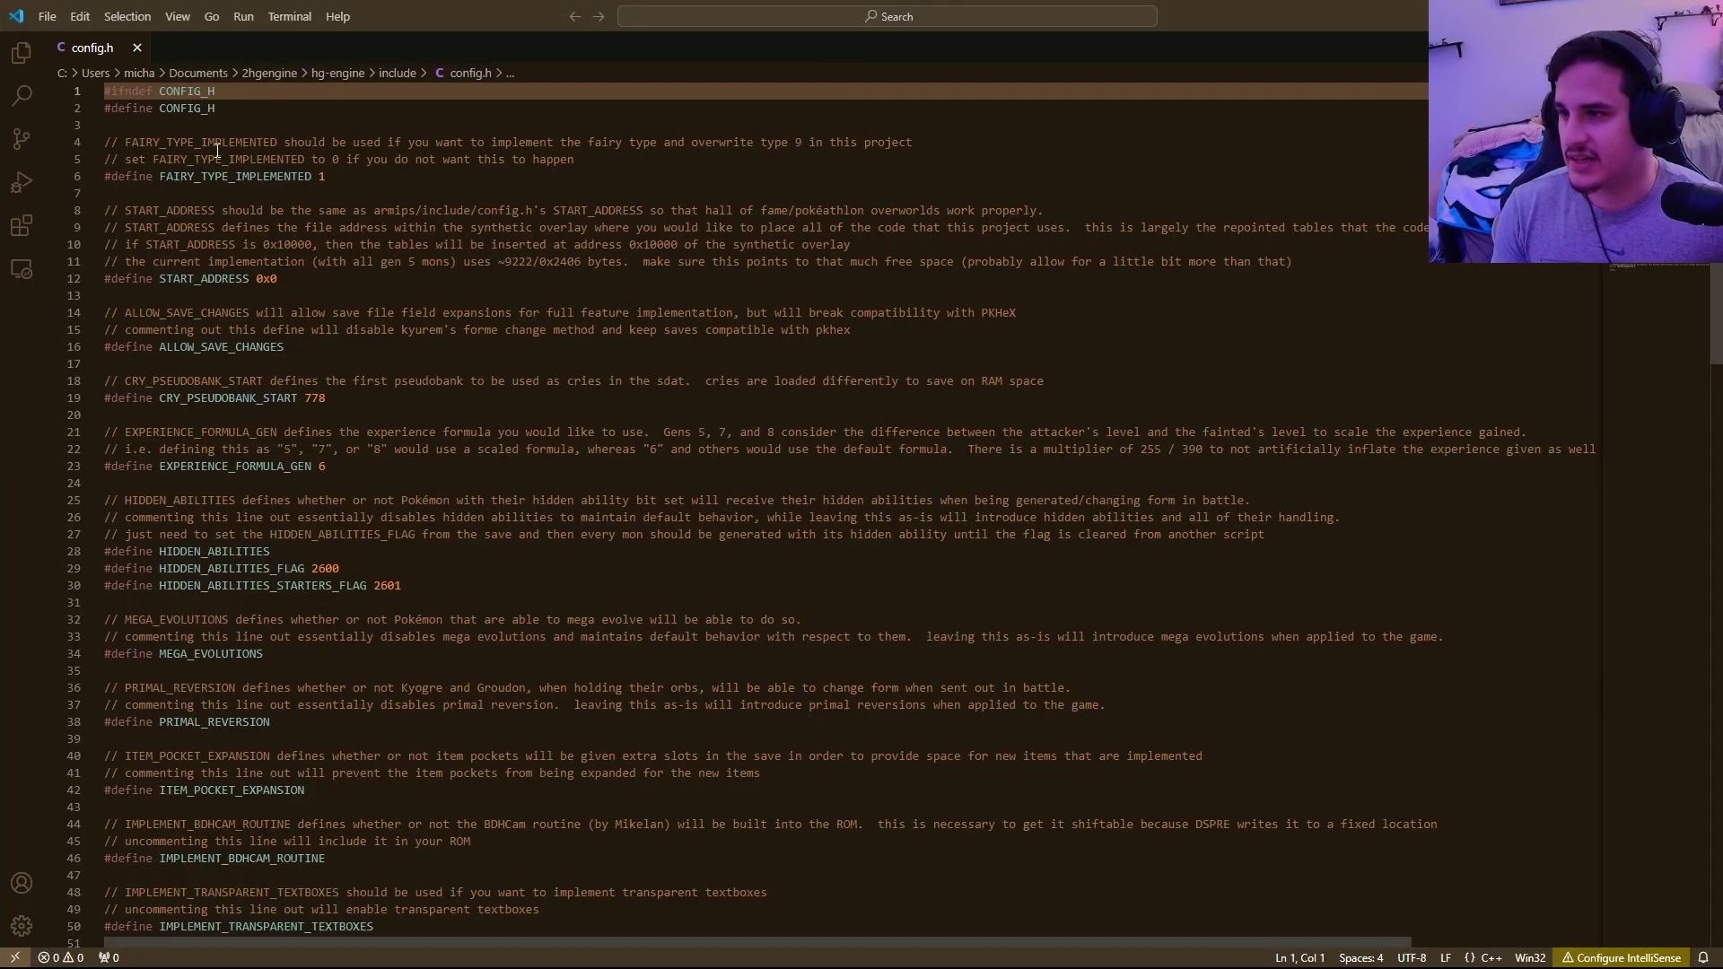
# - Locate the IMPLEMENT_BDHCAM_ROUTINE define in config.h and highlight its line to check whether it is uncommented
pyautogui.scroll(-2, 338, 713)
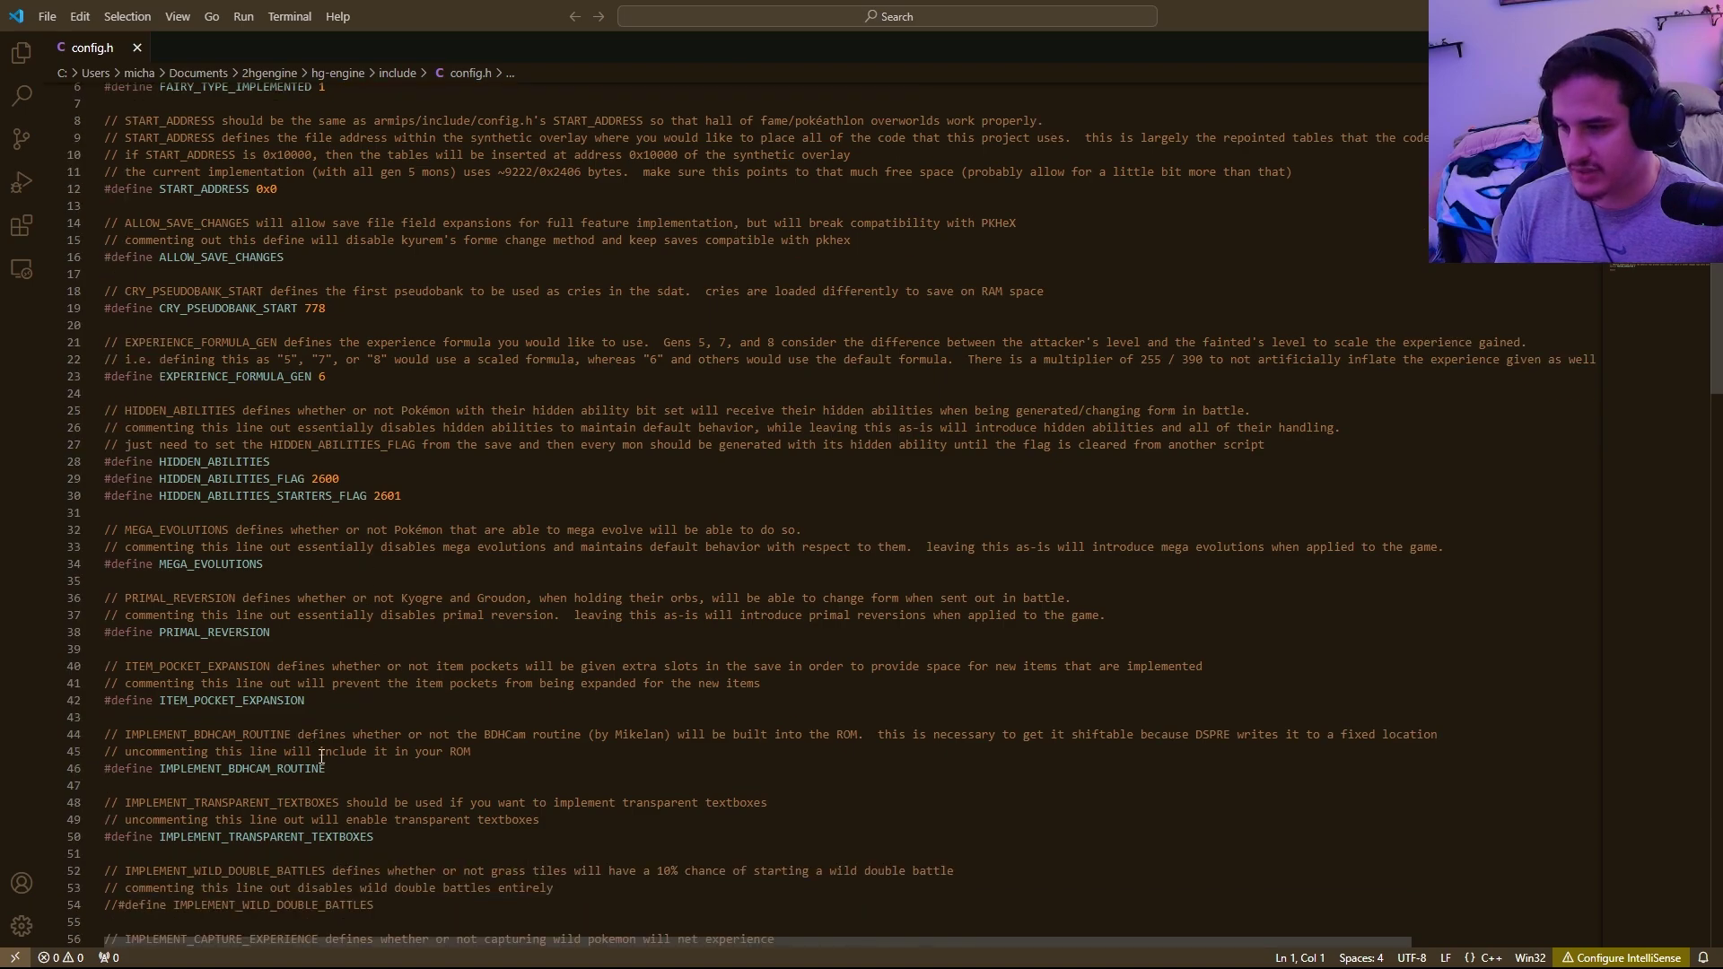
pyautogui.moveTo(343, 773); pyautogui.dragTo(47, 769)
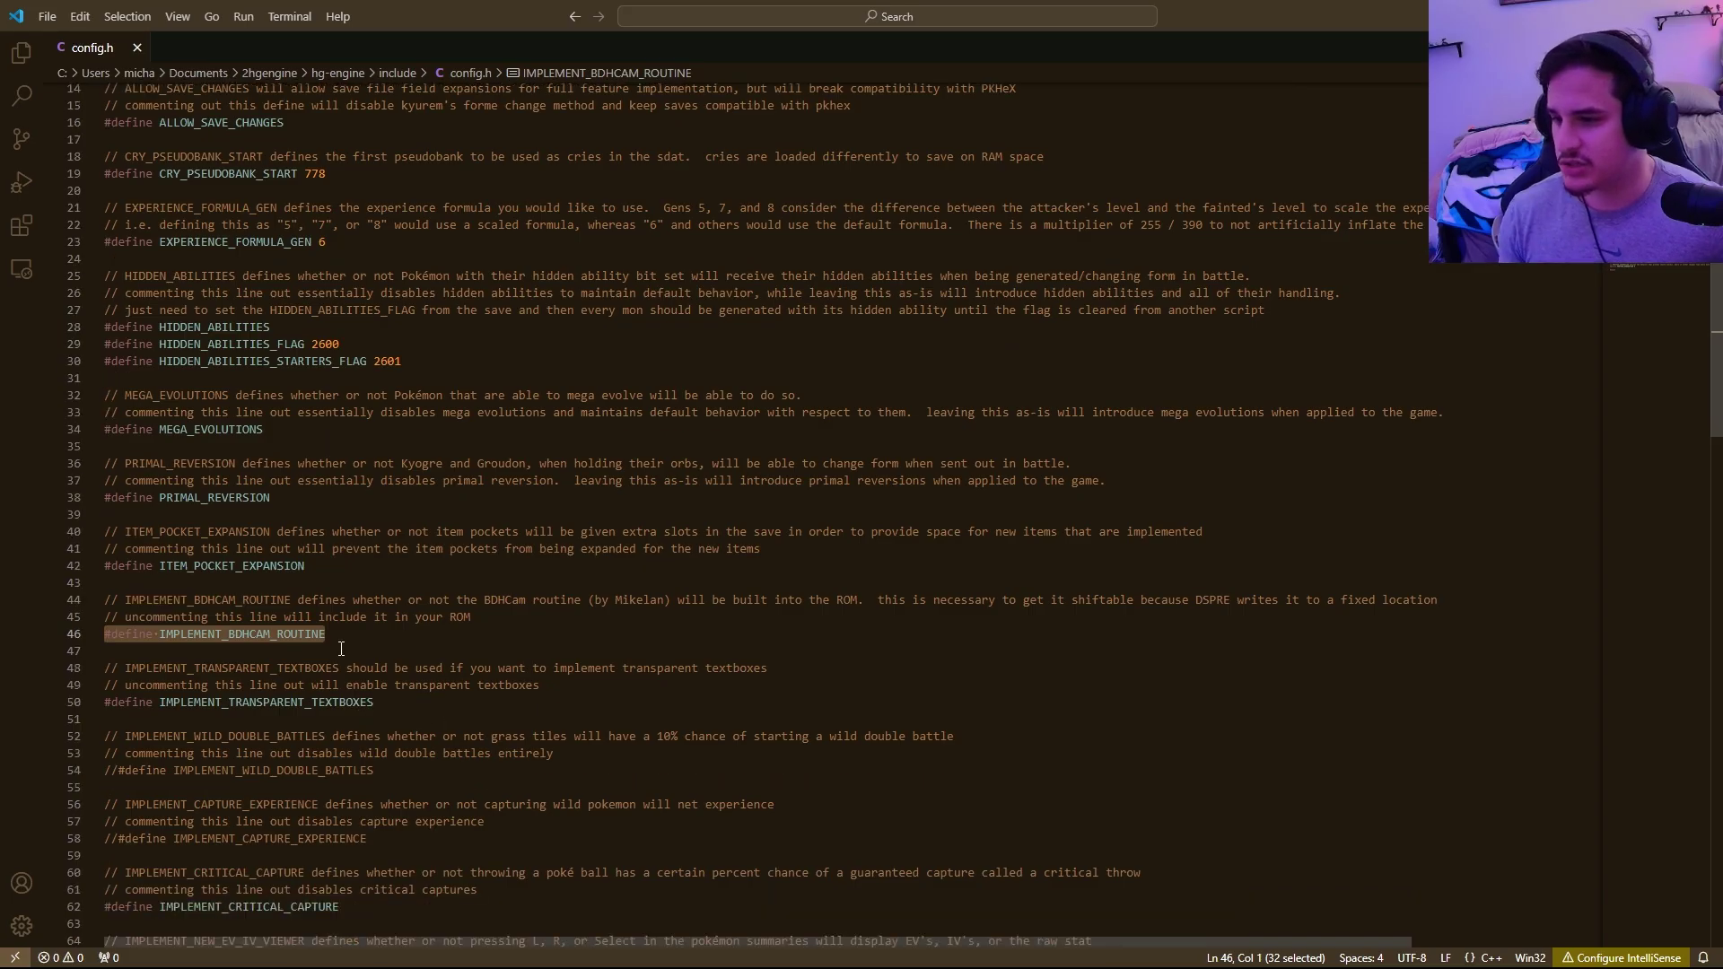
pyautogui.click(341, 649)
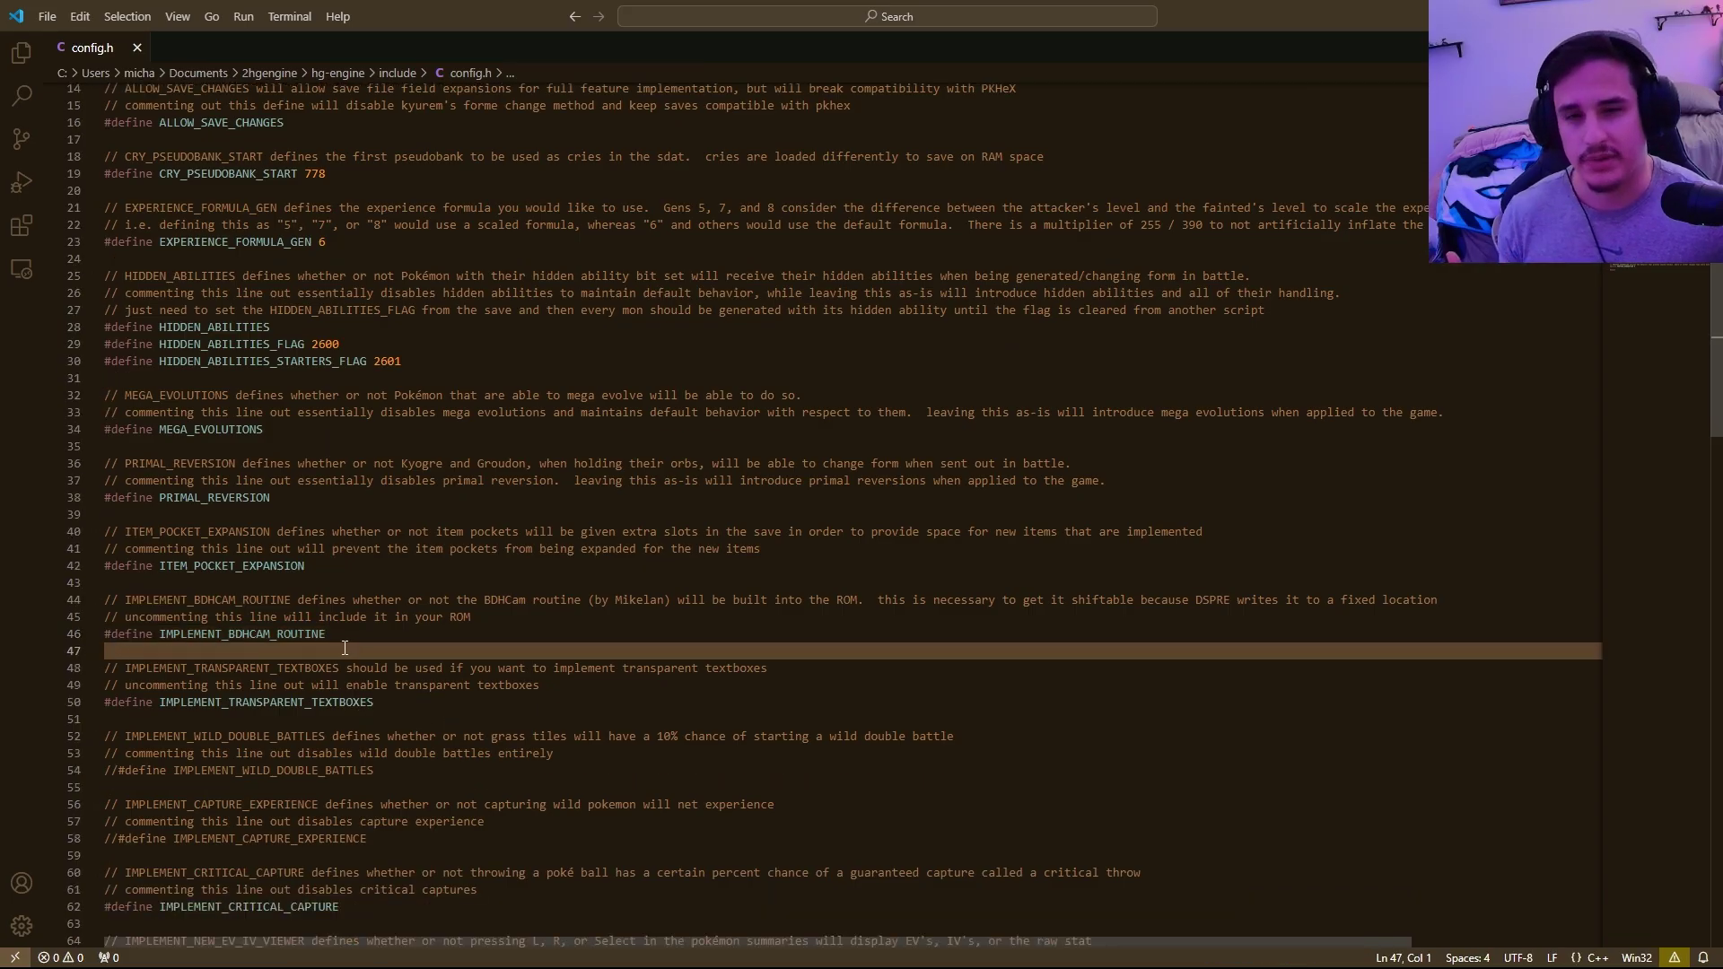